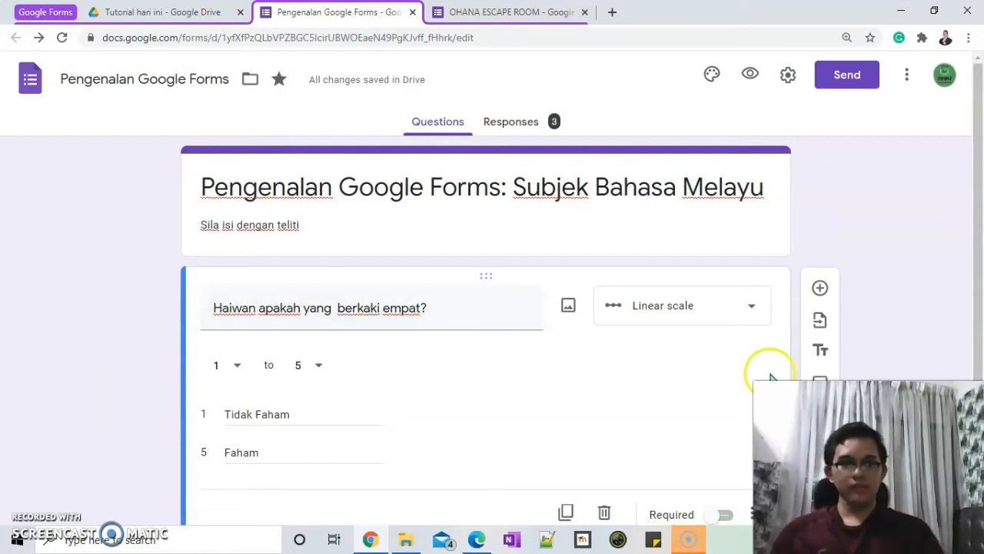
Switch on Required for the 'Haiwan apakah yang berkaki empat?' linear scale question.
{"action": "scroll", "coordinate": [792, 354], "scroll_direction": "down", "scroll_amount": 1}
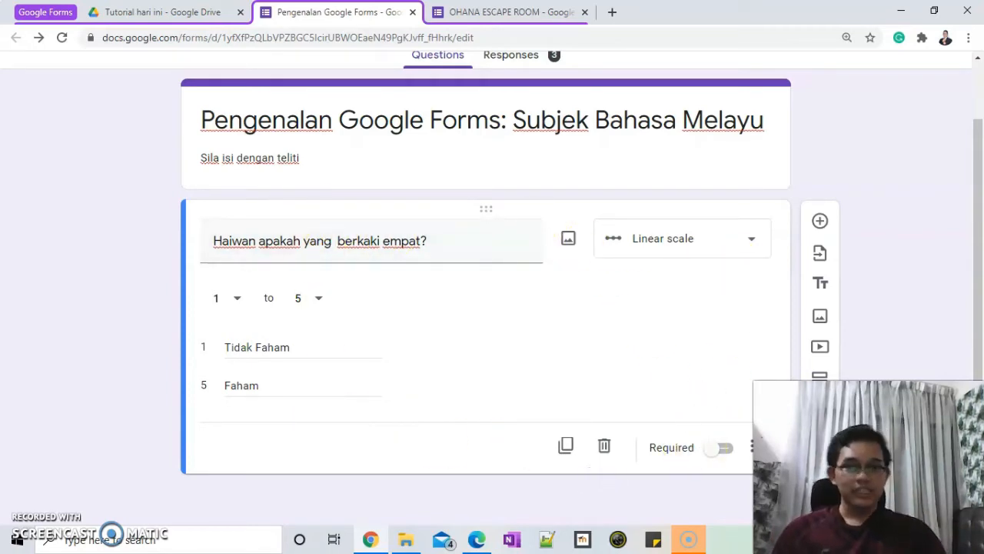
{"action": "left_click", "coordinate": [717, 450]}
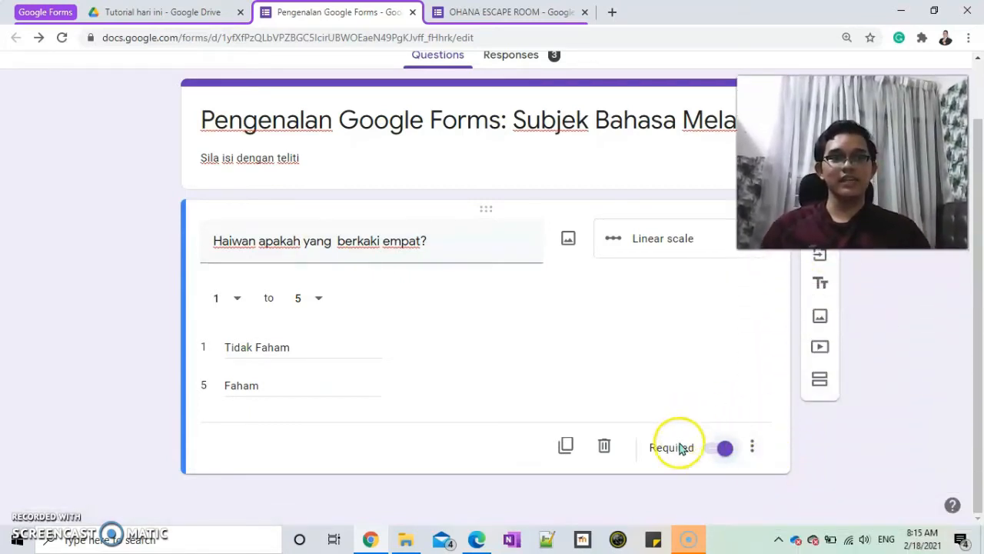
{"action": "left_click", "coordinate": [752, 449]}
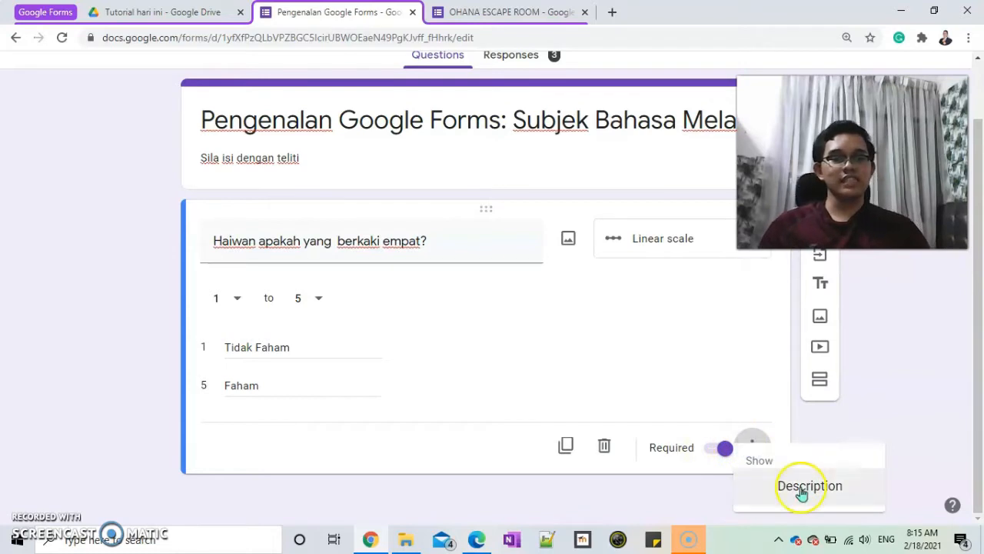
{"action": "left_click", "coordinate": [752, 441]}
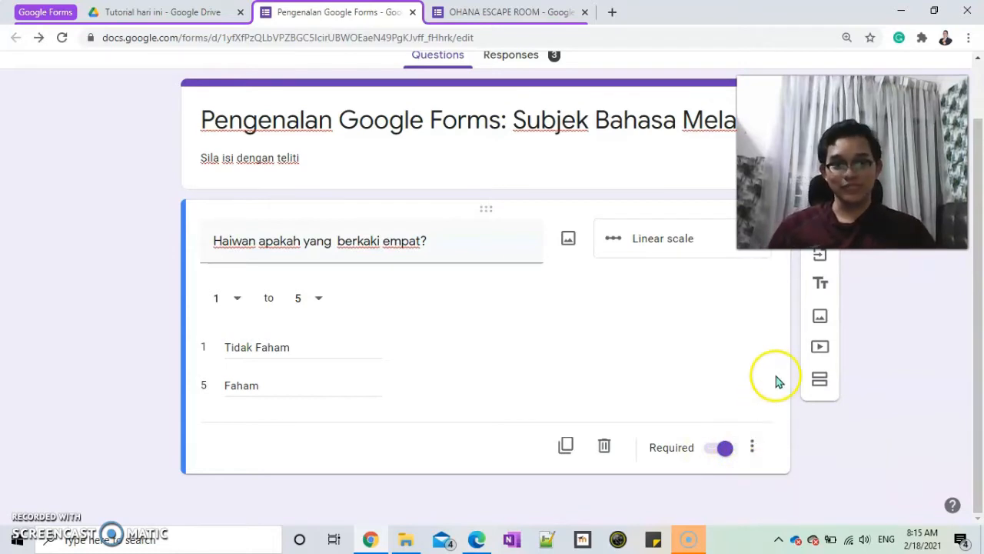
{"action": "scroll", "coordinate": [782, 377], "scroll_direction": "up", "scroll_amount": 2}
{"action": "scroll", "coordinate": [781, 376], "scroll_direction": "down", "scroll_amount": 2}
{"action": "scroll", "coordinate": [781, 377], "scroll_direction": "up", "scroll_amount": 2}
{"action": "scroll", "coordinate": [779, 382], "scroll_direction": "down", "scroll_amount": 2}
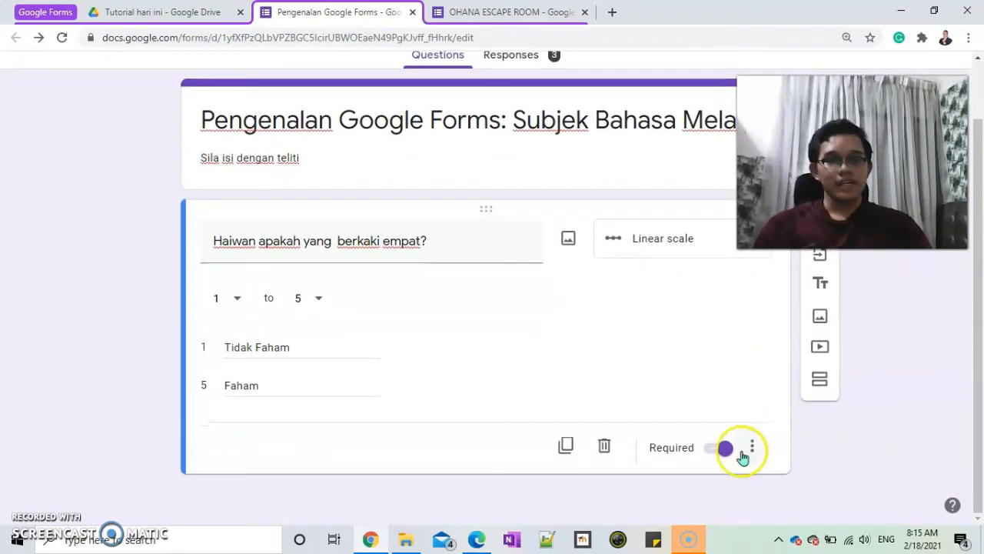
{"action": "scroll", "coordinate": [743, 423], "scroll_direction": "up", "scroll_amount": 2}
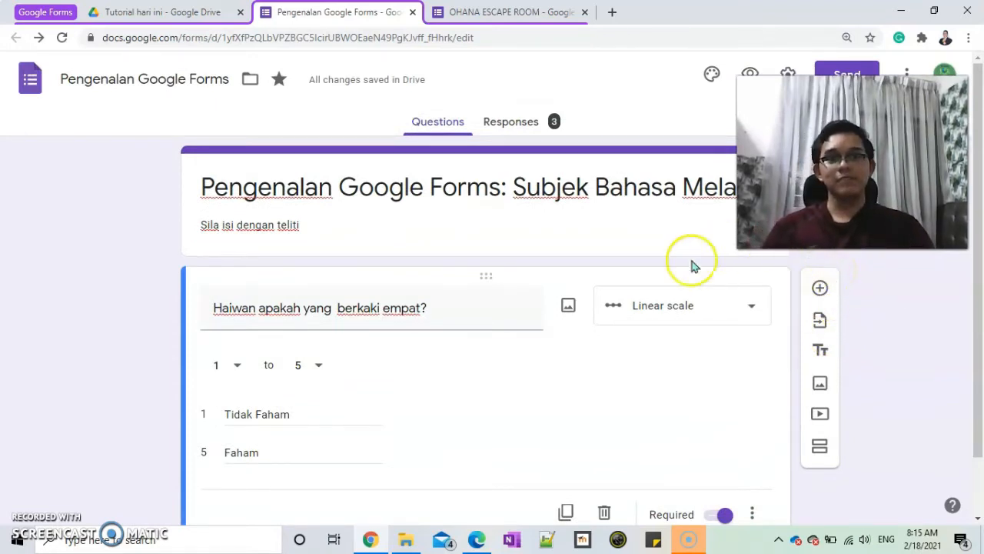
Below the scale question, add 'Haiwan apakah yang boleh terbang' with answers Lembu and Burung Helang.
{"action": "left_click", "coordinate": [821, 290]}
{"action": "scroll", "coordinate": [570, 466], "scroll_direction": "down", "scroll_amount": 1}
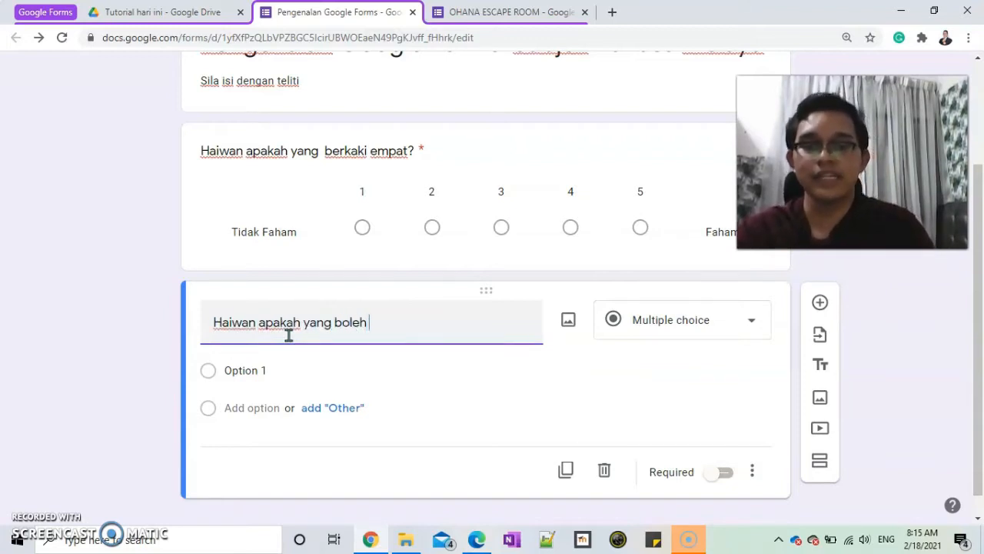
{"action": "left_click", "coordinate": [280, 375]}
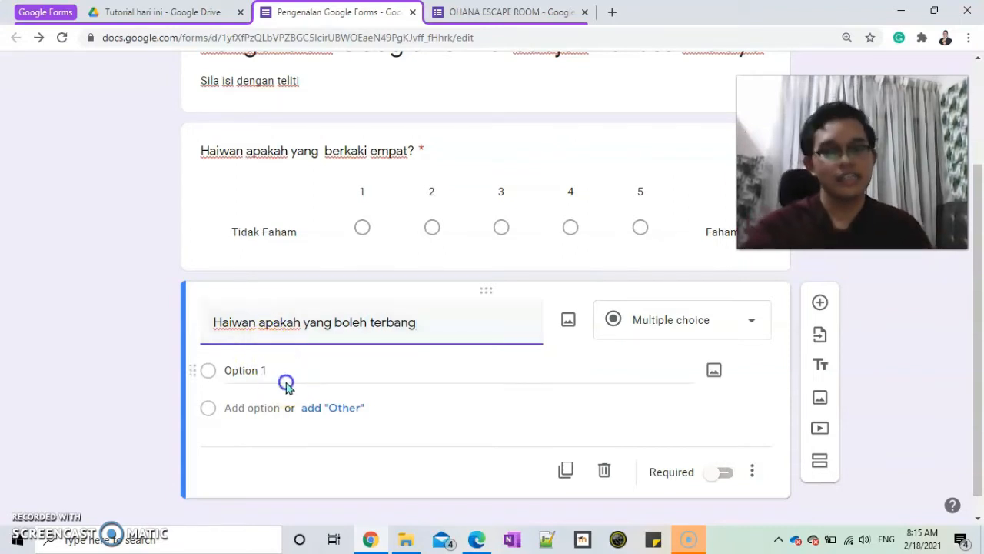
{"action": "type", "text": "Lembu"}
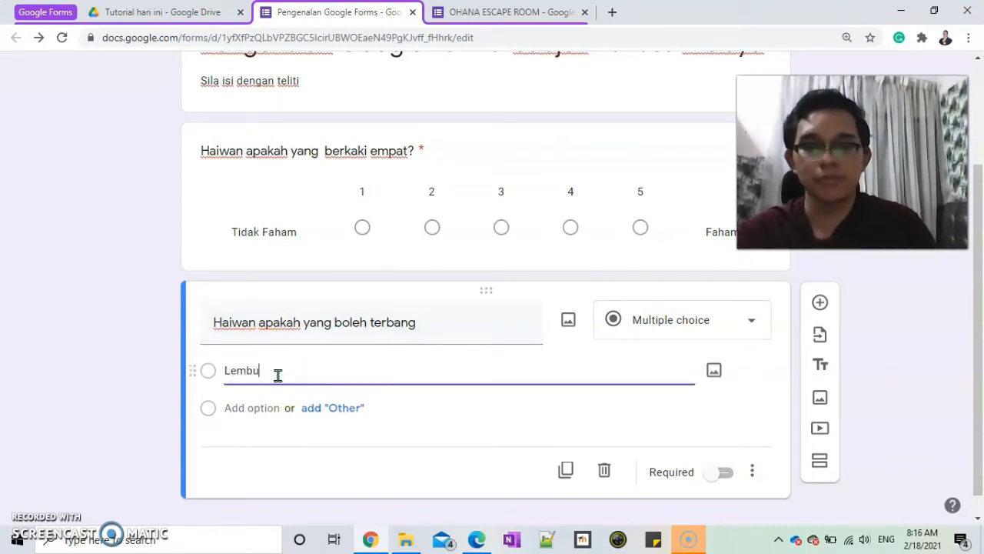
{"action": "key", "text": "Return"}
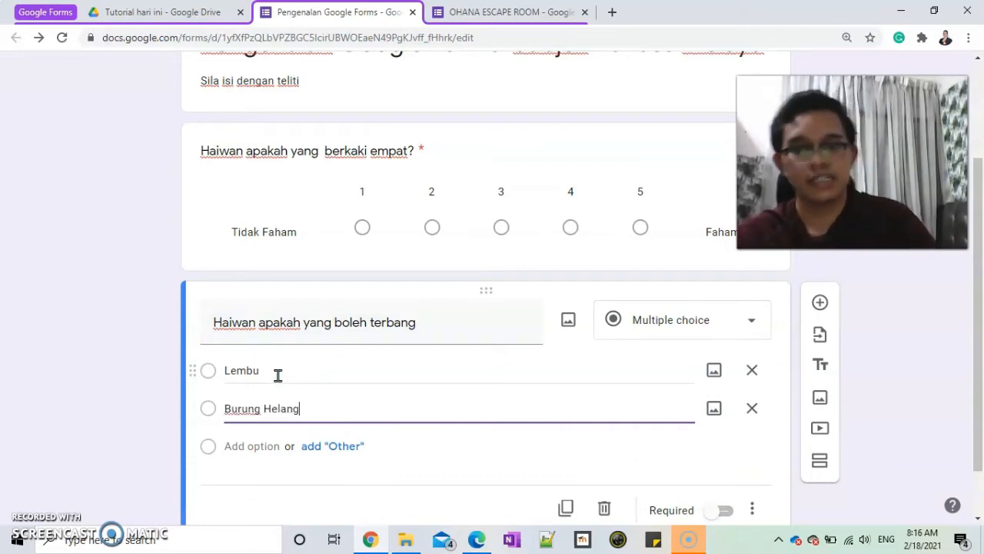
{"action": "left_click", "coordinate": [858, 354]}
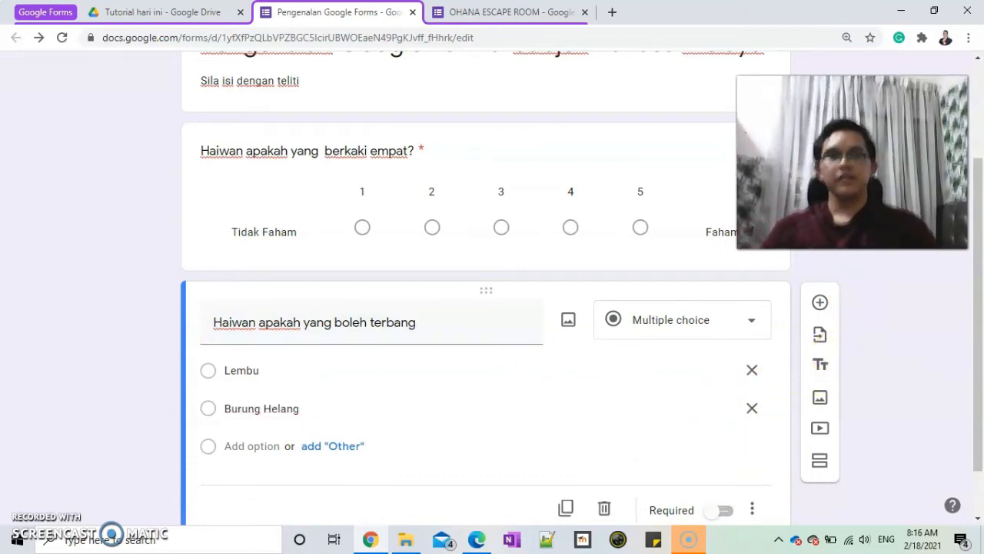
Switch the four-legged animals question's type from Linear scale to Multiple choice.
{"action": "scroll", "coordinate": [405, 329], "scroll_direction": "up", "scroll_amount": 3}
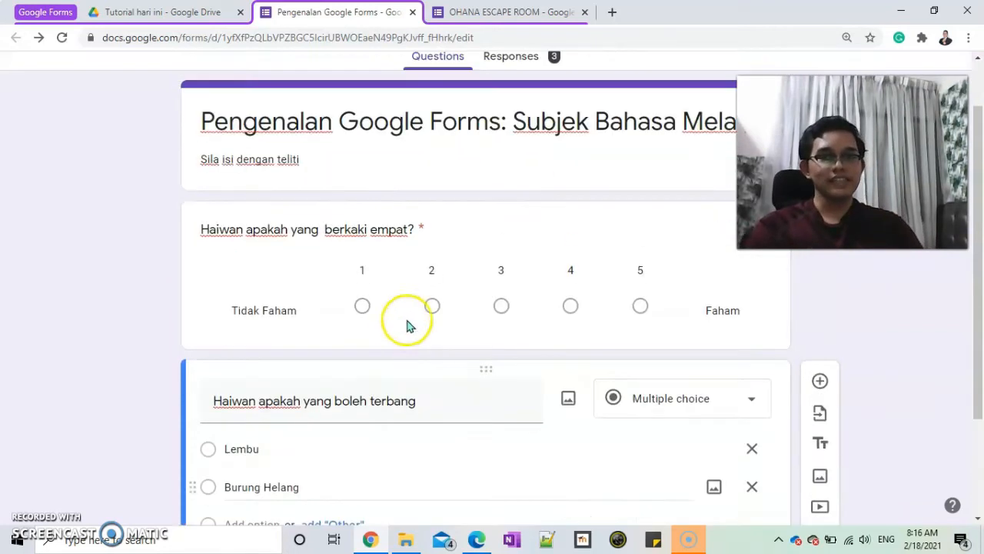
{"action": "scroll", "coordinate": [623, 320], "scroll_direction": "down", "scroll_amount": 2}
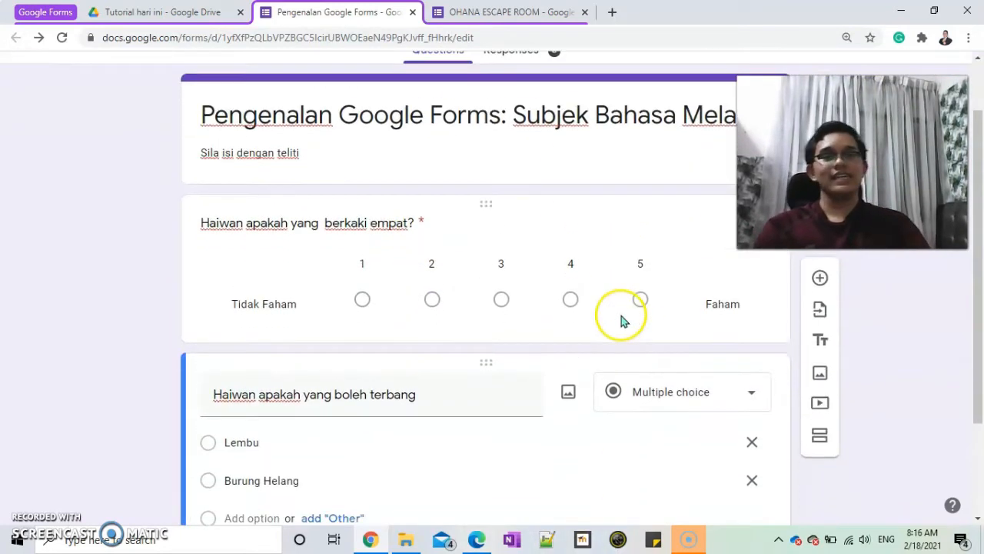
{"action": "left_click", "coordinate": [630, 220]}
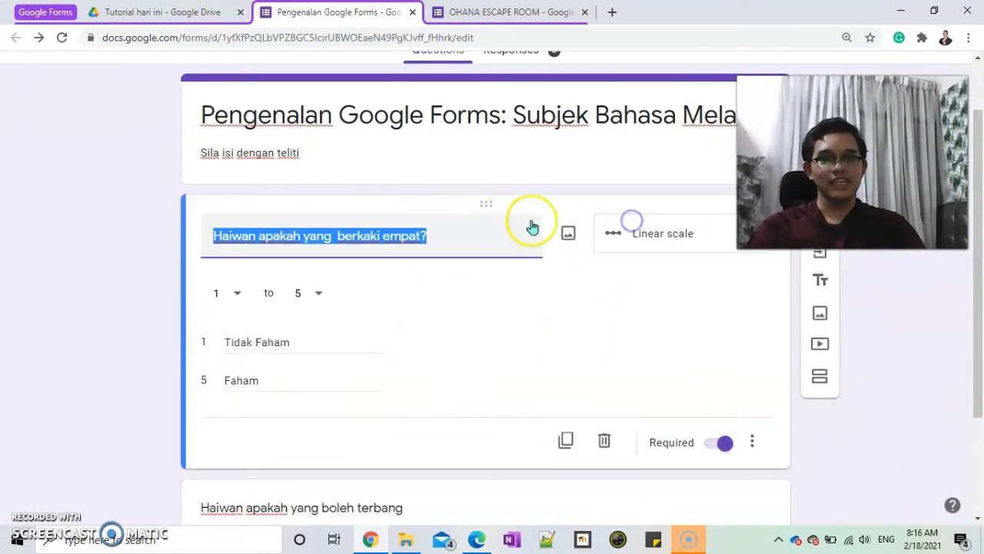
{"action": "left_click", "coordinate": [676, 240]}
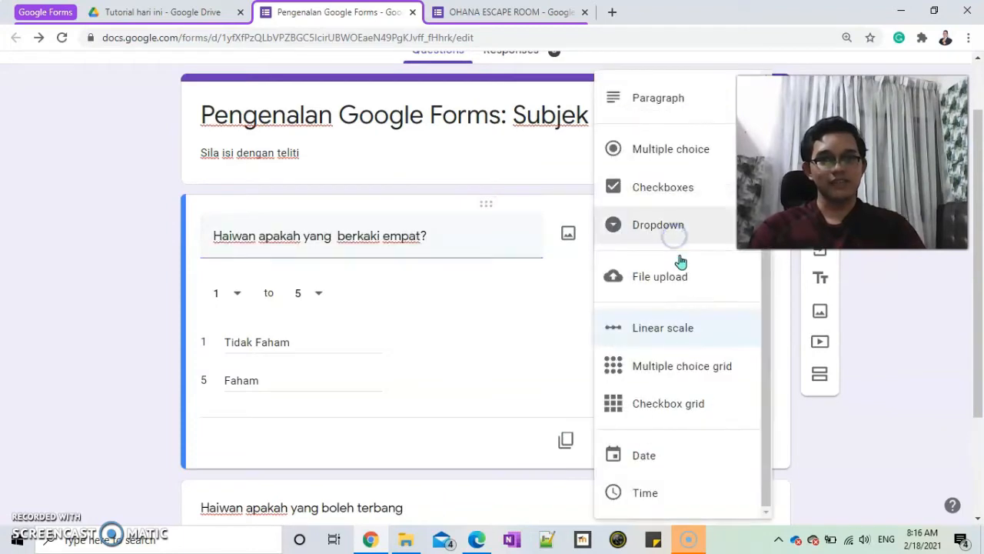
{"action": "left_click", "coordinate": [686, 152]}
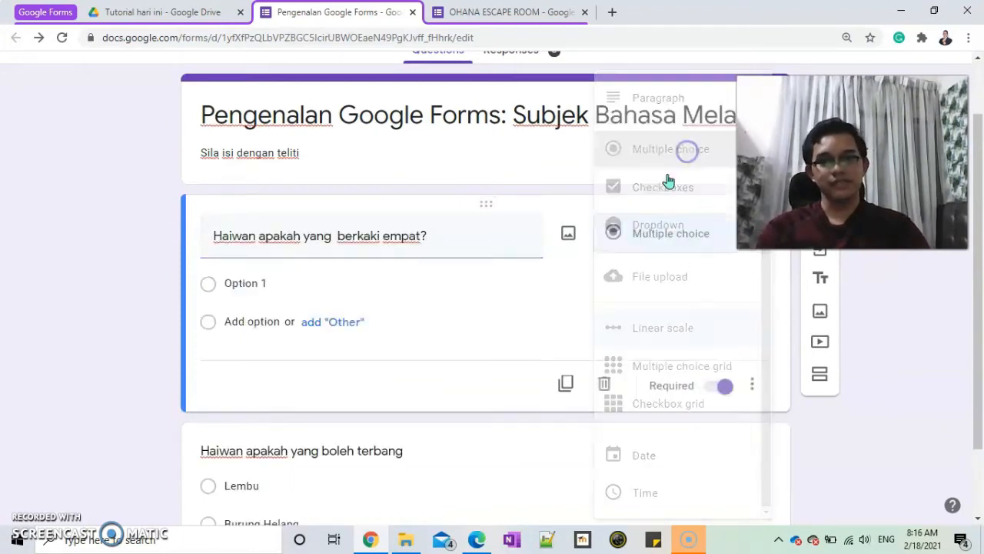
{"action": "scroll", "coordinate": [567, 333], "scroll_direction": "down", "scroll_amount": 2}
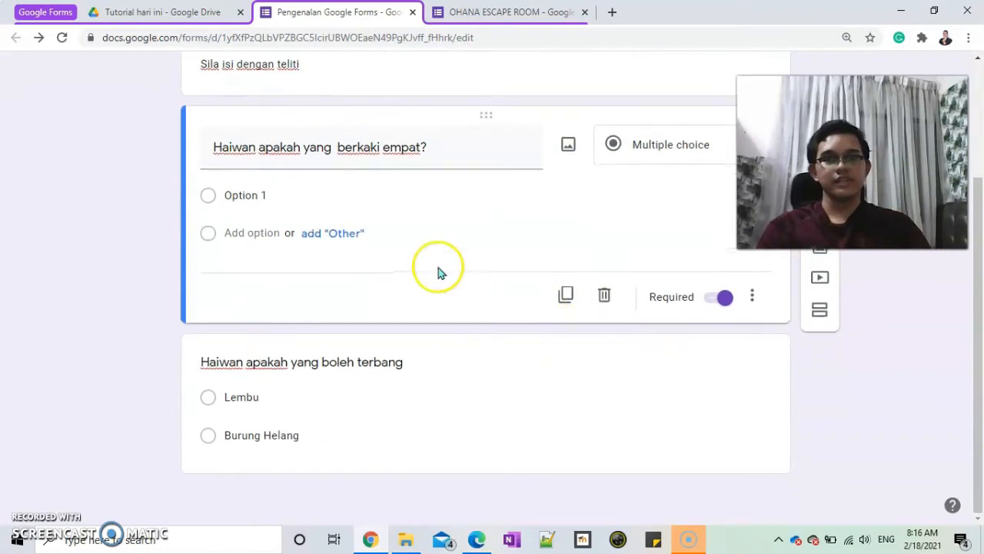
{"action": "left_click", "coordinate": [484, 411]}
{"action": "left_click", "coordinate": [456, 173]}
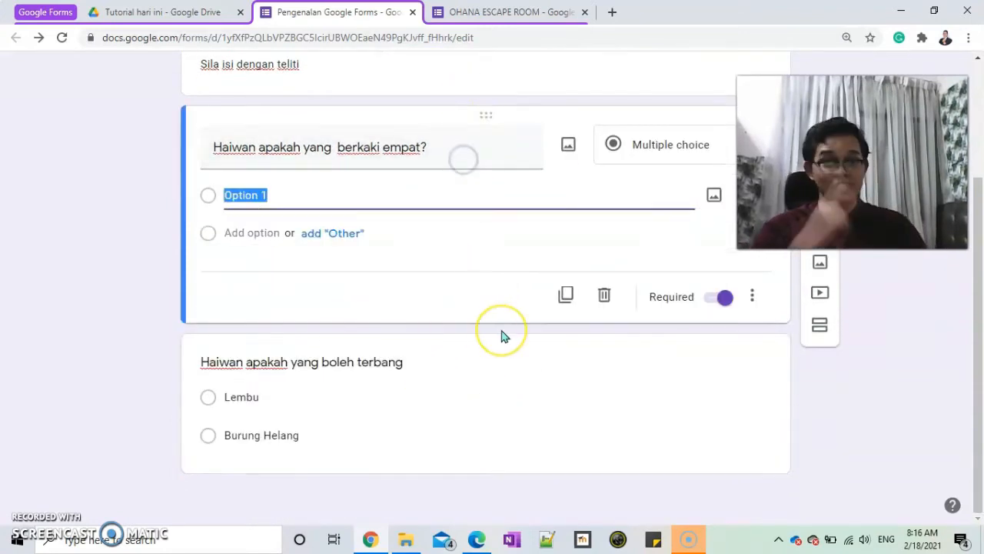
{"action": "scroll", "coordinate": [505, 338], "scroll_direction": "up", "scroll_amount": 2}
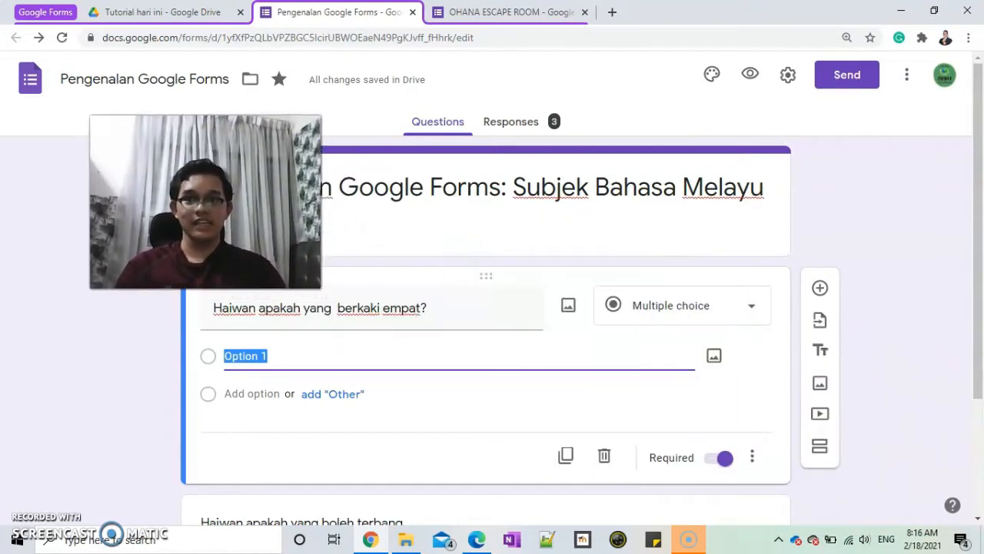
{"action": "scroll", "coordinate": [602, 285], "scroll_direction": "down", "scroll_amount": 1}
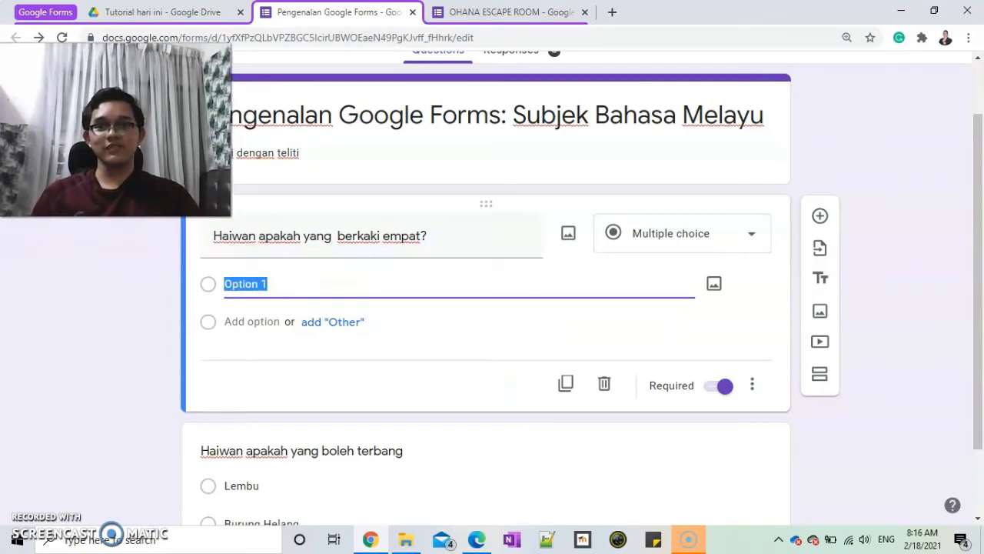
{"action": "scroll", "coordinate": [701, 361], "scroll_direction": "down", "scroll_amount": 1}
{"action": "scroll", "coordinate": [689, 374], "scroll_direction": "up", "scroll_amount": 2}
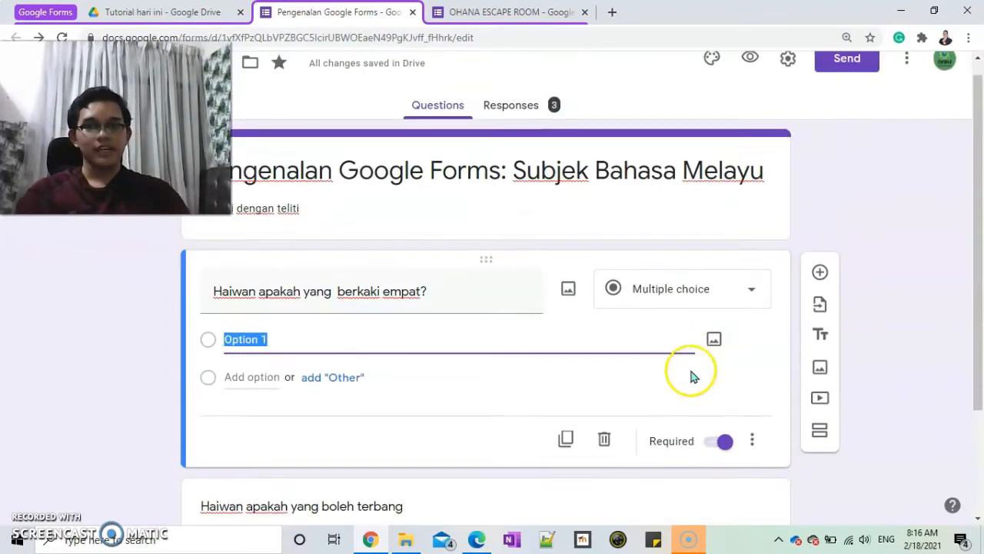
{"action": "scroll", "coordinate": [516, 347], "scroll_direction": "down", "scroll_amount": 2}
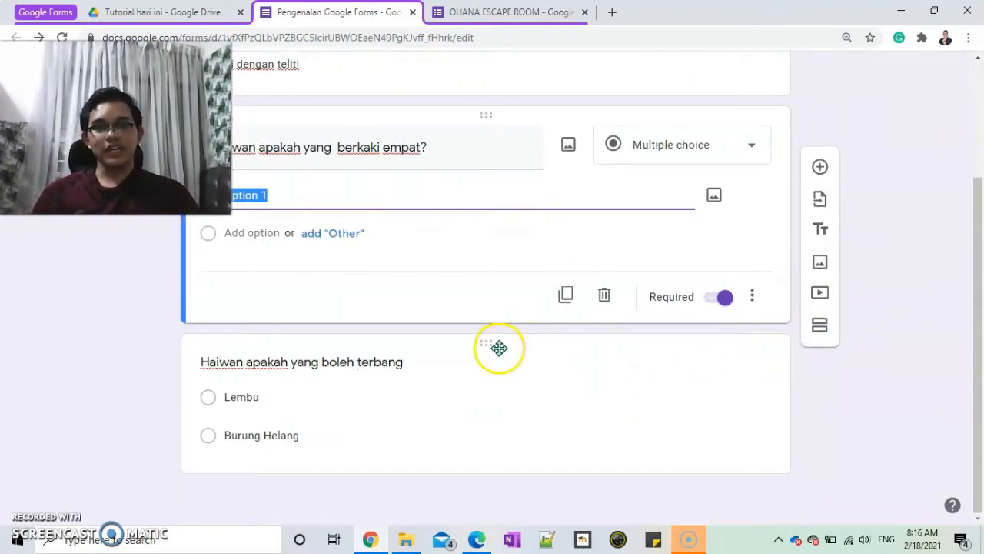
{"action": "left_click", "coordinate": [500, 347]}
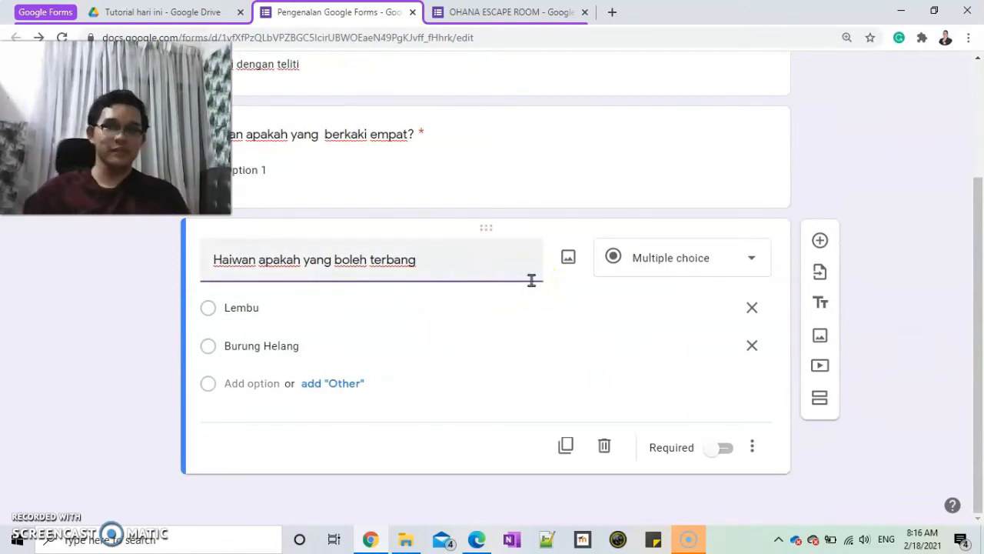
Duplicate the flying question and insert 'tidak' so the copy reads 'Haiwan apakah yang tidak boleh terbang'.
{"action": "left_click", "coordinate": [565, 441]}
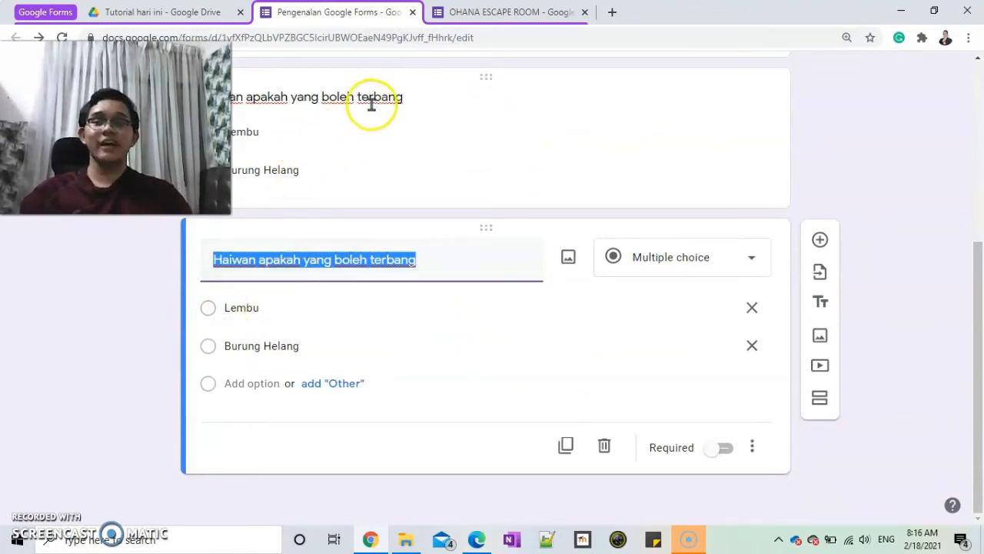
{"action": "left_click", "coordinate": [374, 259]}
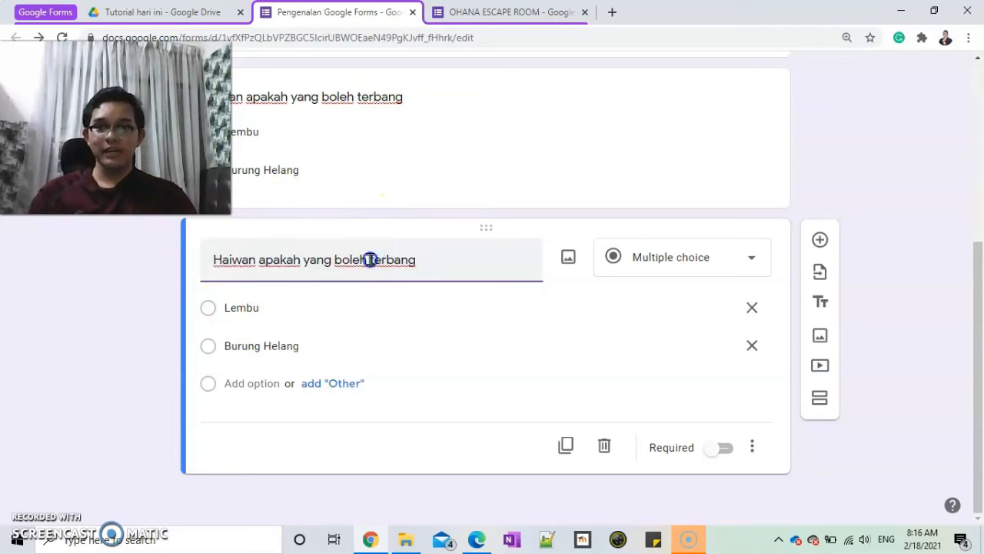
{"action": "left_click", "coordinate": [343, 271]}
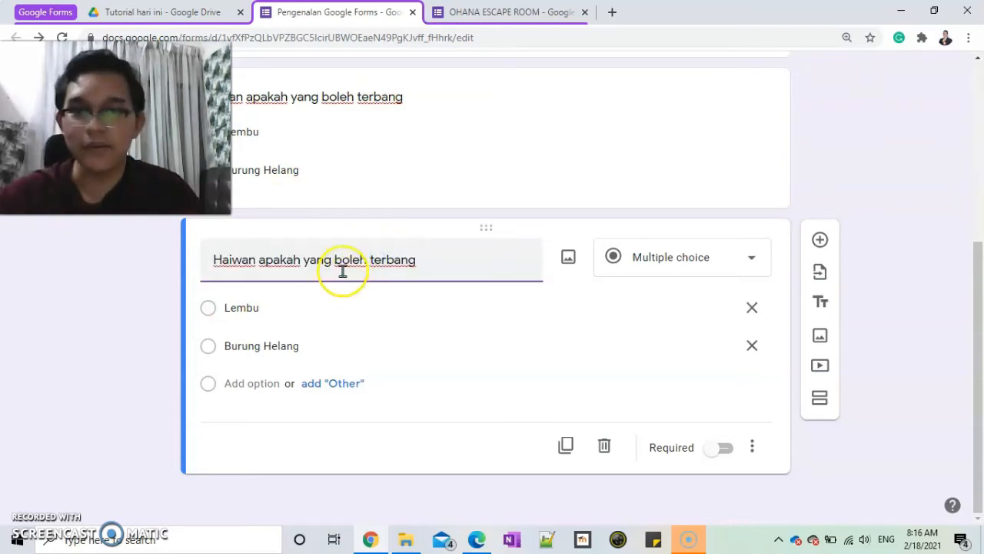
{"action": "type", "text": "tidak"}
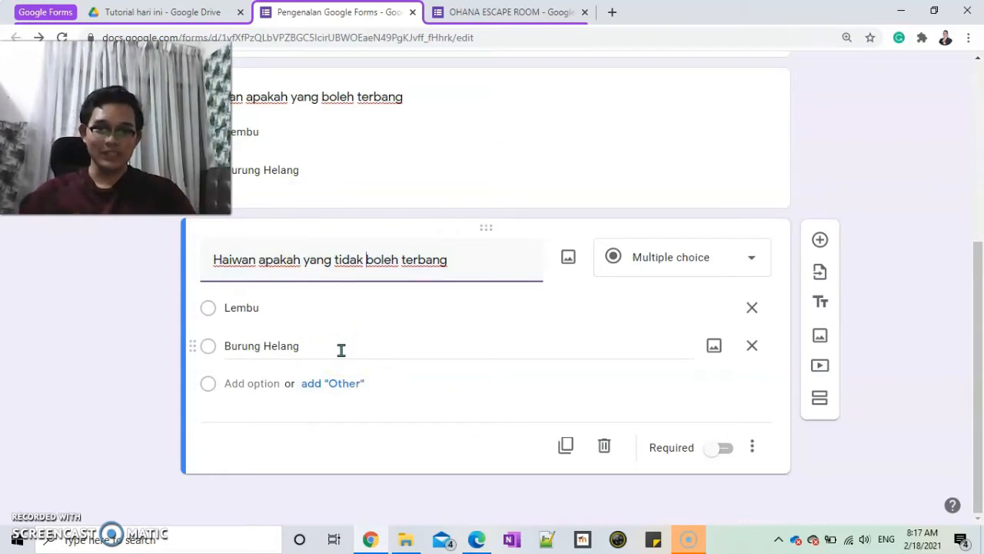
Dismiss the Select Form import picker without choosing a form, then select the title card.
{"action": "left_click", "coordinate": [815, 275]}
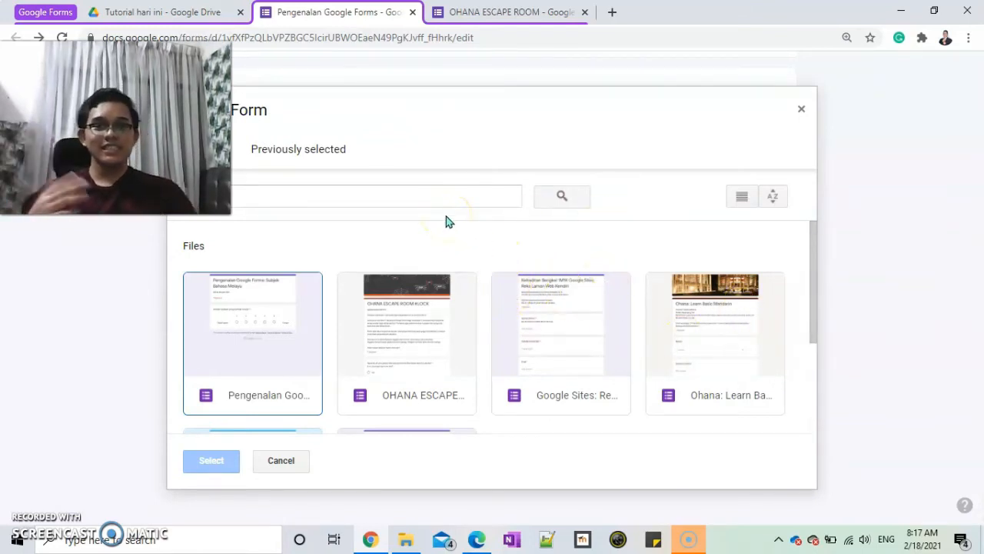
{"action": "scroll", "coordinate": [456, 246], "scroll_direction": "down", "scroll_amount": 2}
{"action": "scroll", "coordinate": [464, 307], "scroll_direction": "up", "scroll_amount": 2}
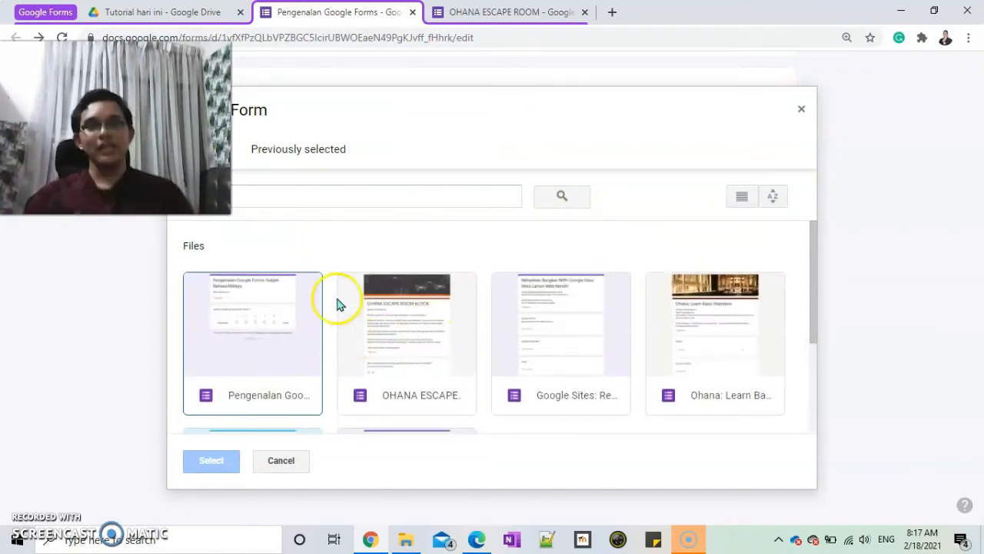
{"action": "left_click", "coordinate": [800, 110]}
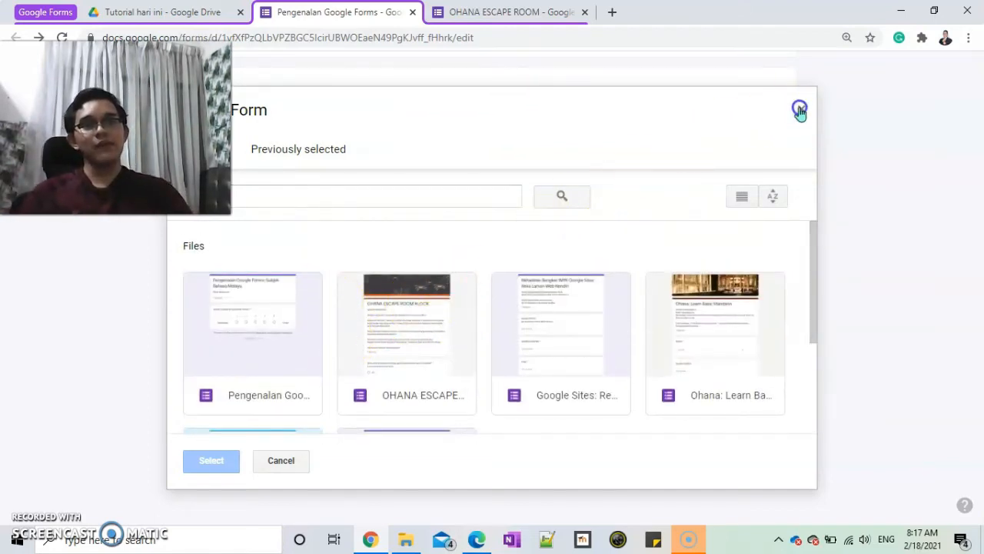
{"action": "scroll", "coordinate": [579, 217], "scroll_direction": "up", "scroll_amount": 5}
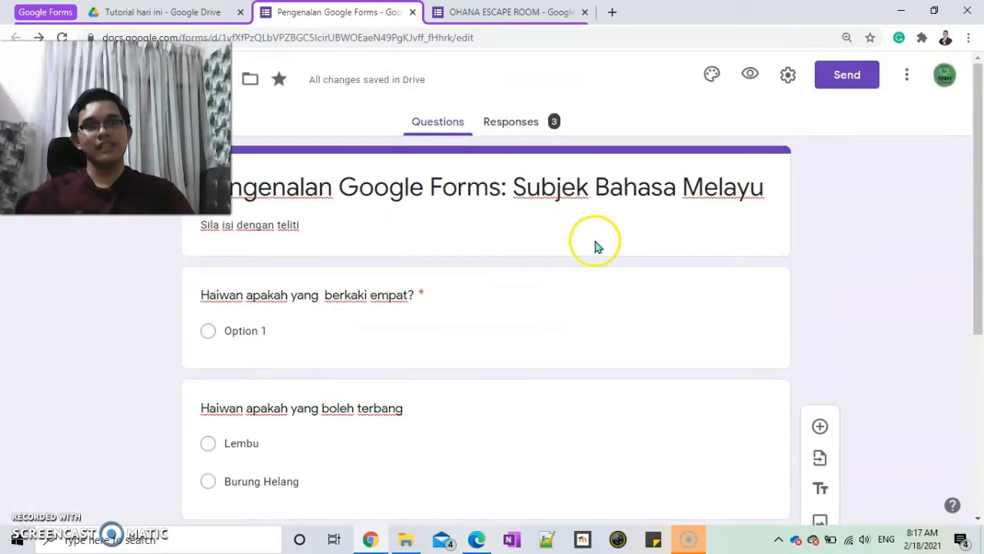
{"action": "left_click", "coordinate": [493, 233]}
Add a question under the title named 'NAMA' and set its type to Paragraph.
{"action": "left_click", "coordinate": [819, 167]}
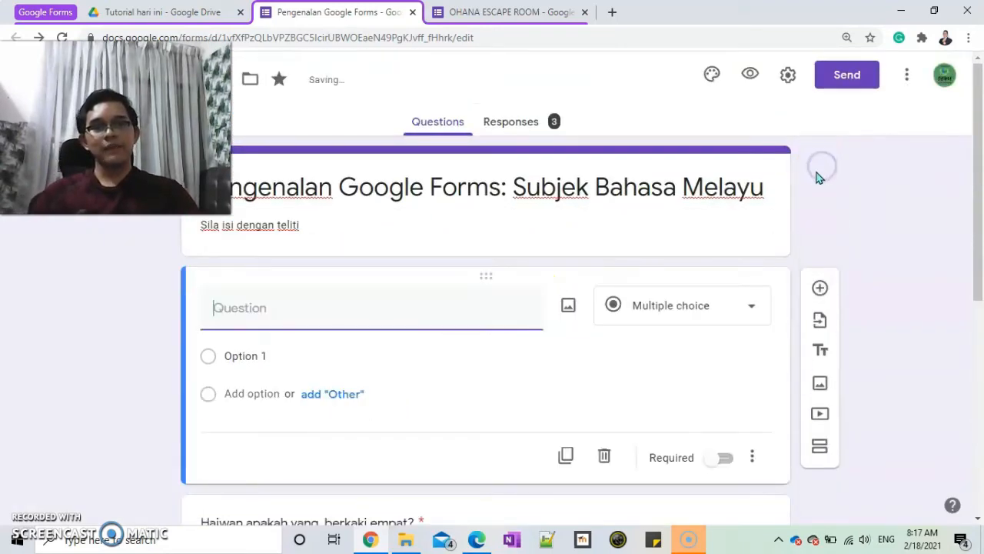
{"action": "left_click", "coordinate": [401, 316]}
{"action": "type", "text": "NAMA"}
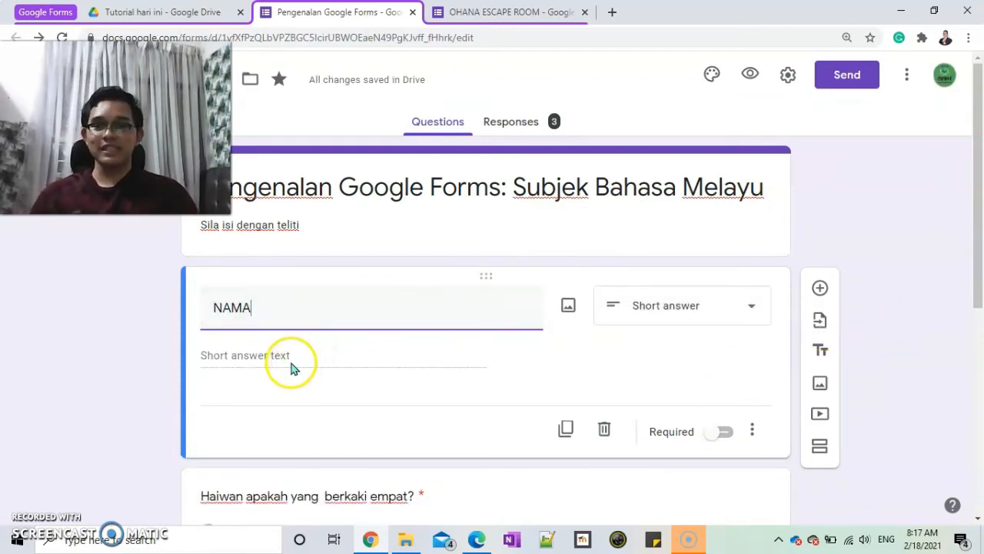
{"action": "left_click", "coordinate": [630, 303]}
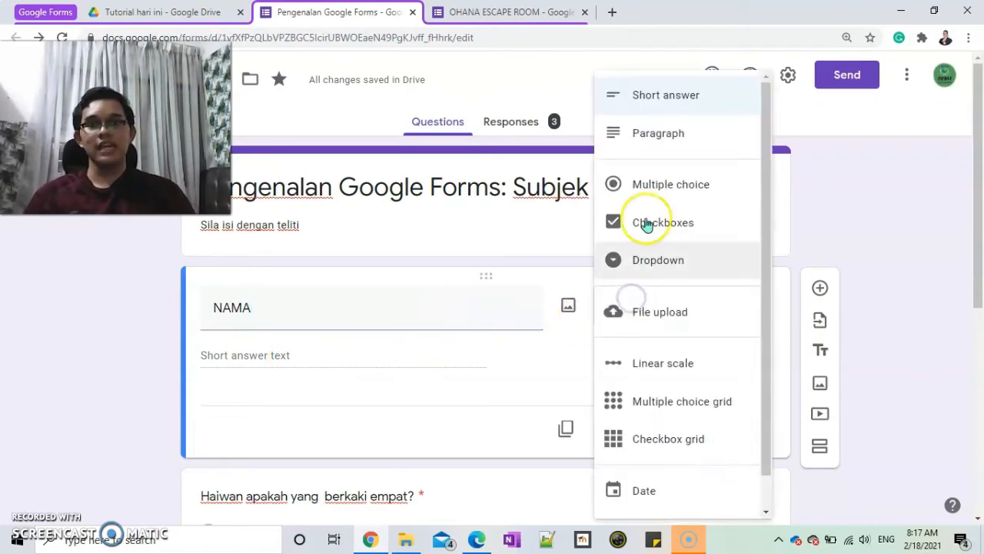
{"action": "left_click", "coordinate": [650, 148]}
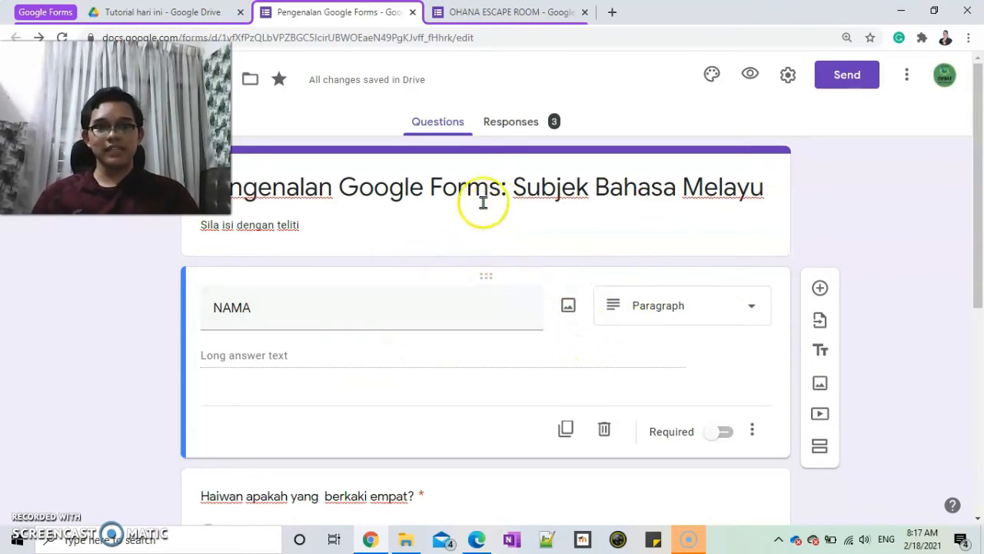
{"action": "scroll", "coordinate": [489, 361], "scroll_direction": "down", "scroll_amount": 2}
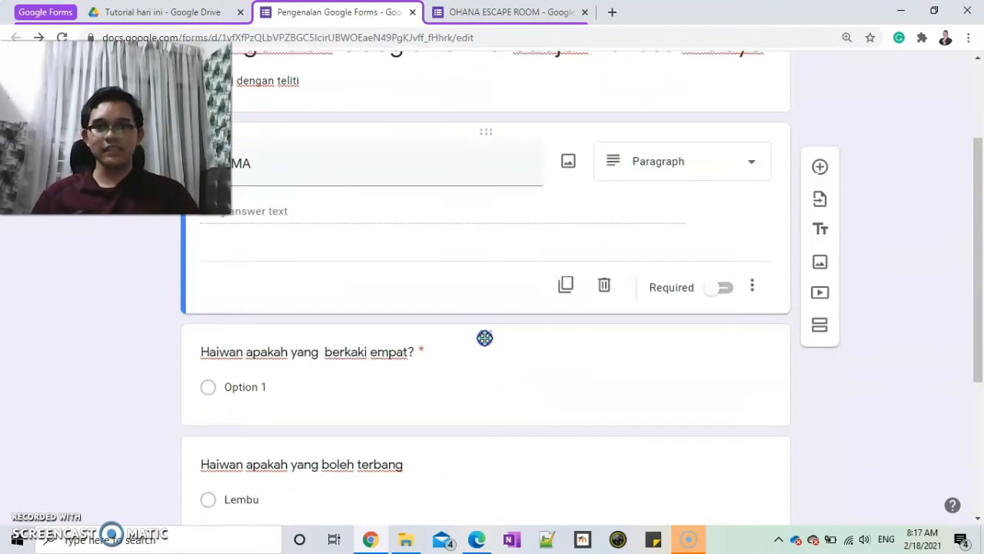
Add a spare blank question below the title, then delete it again.
{"action": "left_click", "coordinate": [483, 336]}
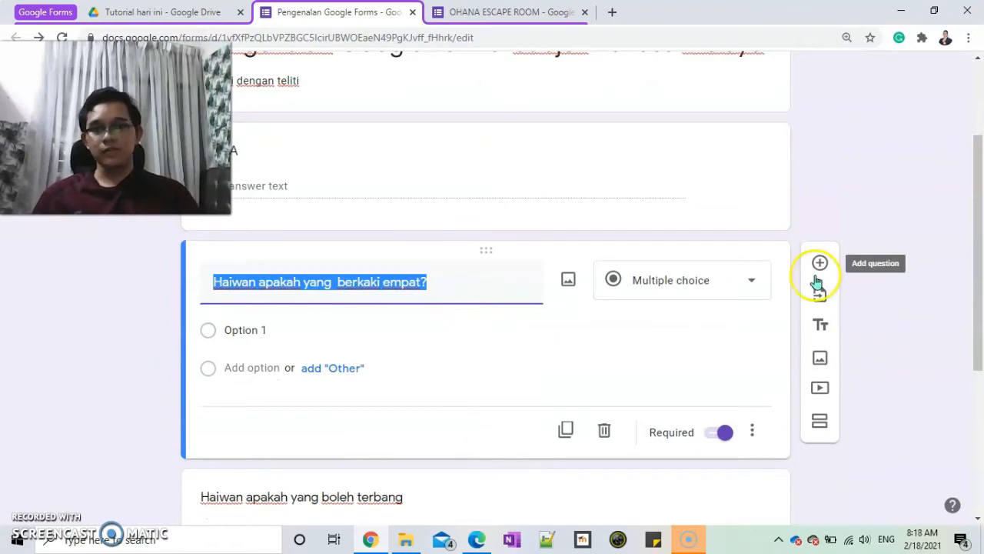
{"action": "scroll", "coordinate": [740, 295], "scroll_direction": "up", "scroll_amount": 2}
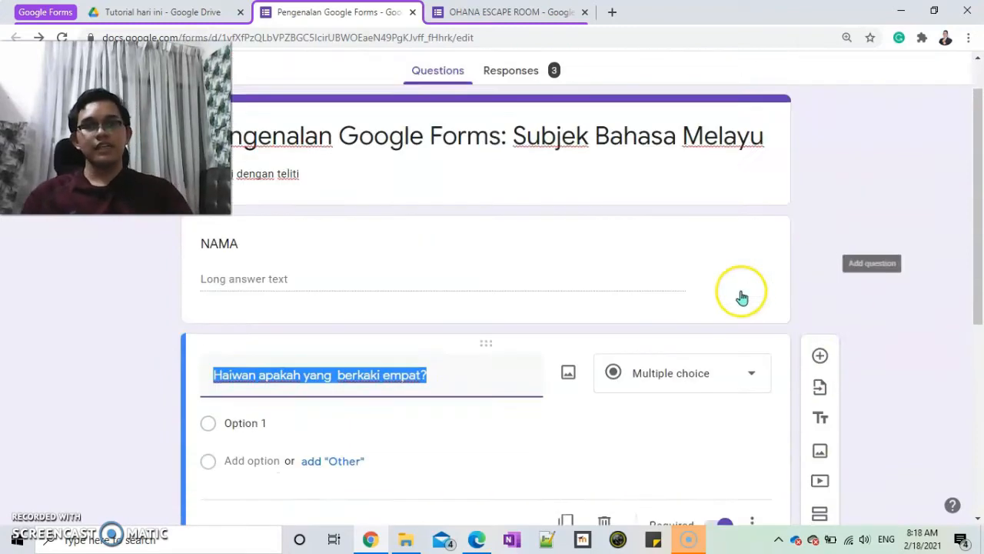
{"action": "left_click", "coordinate": [499, 234]}
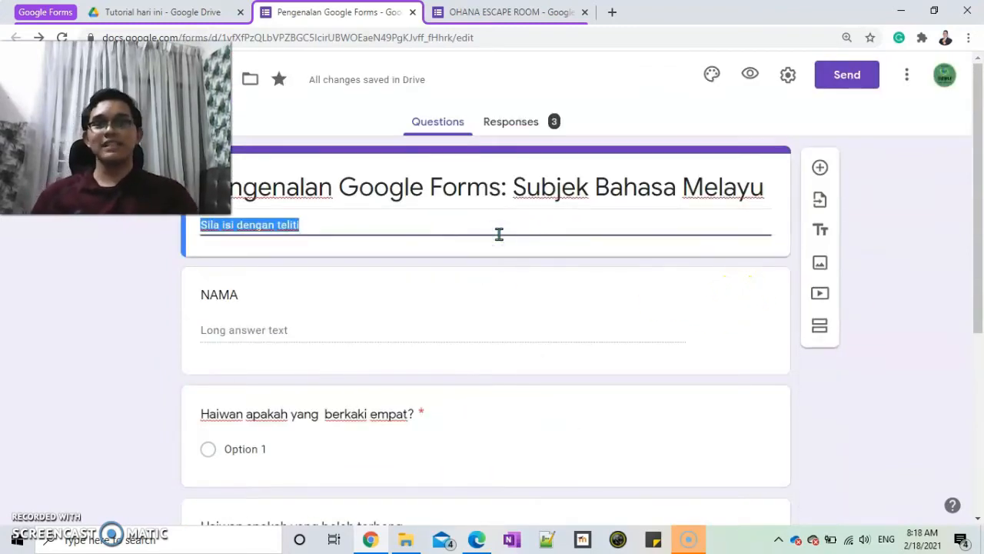
{"action": "left_click", "coordinate": [817, 170]}
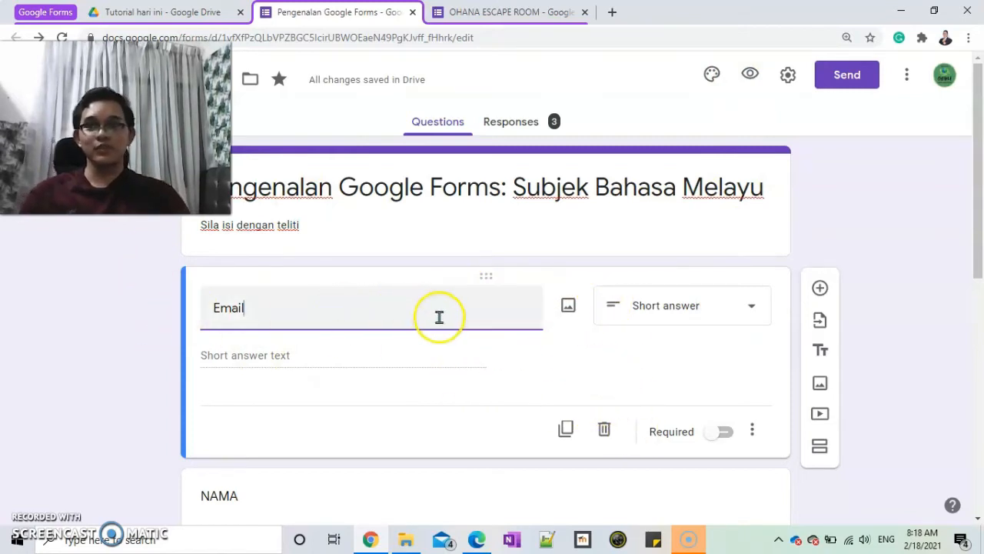
{"action": "left_click", "coordinate": [603, 428]}
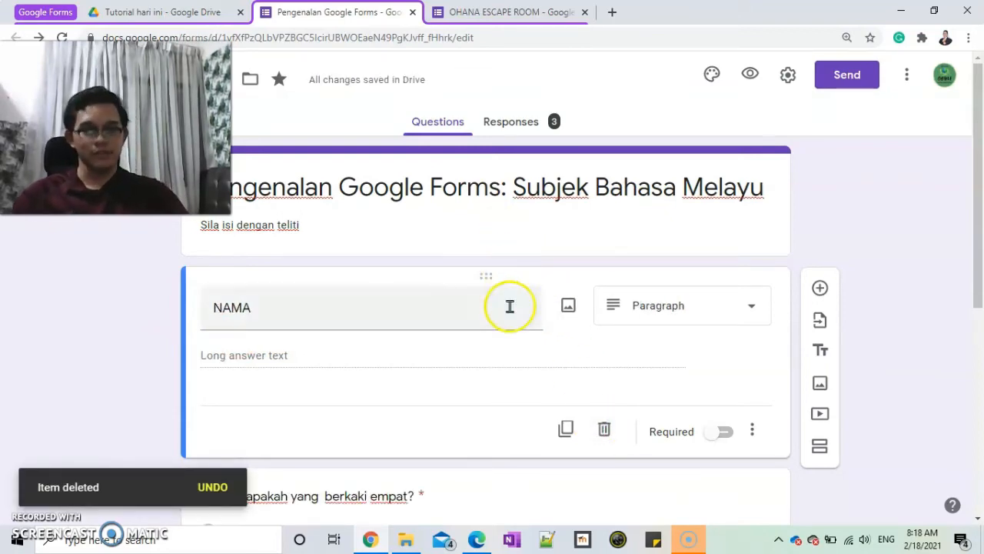
Make the NAMA question required and bring up the Import questions form picker.
{"action": "scroll", "coordinate": [439, 301], "scroll_direction": "down", "scroll_amount": 3}
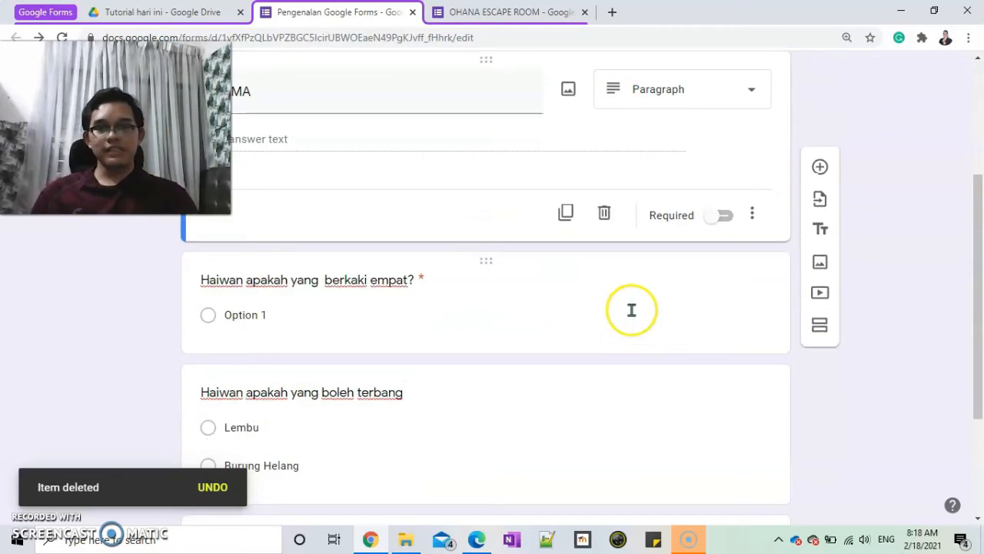
{"action": "left_click", "coordinate": [721, 215]}
{"action": "scroll", "coordinate": [732, 218], "scroll_direction": "up", "scroll_amount": 3}
{"action": "scroll", "coordinate": [716, 341], "scroll_direction": "down", "scroll_amount": 5}
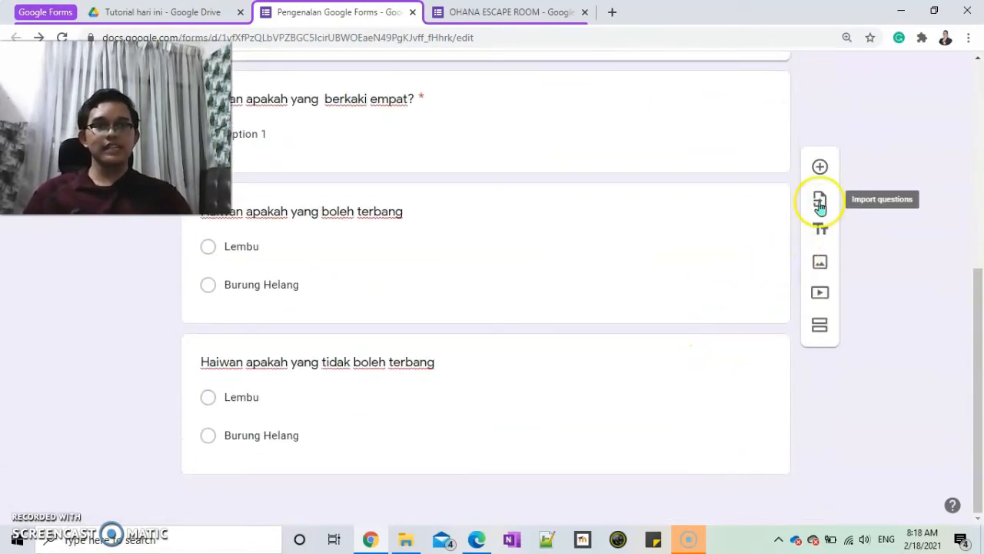
{"action": "left_click", "coordinate": [819, 203]}
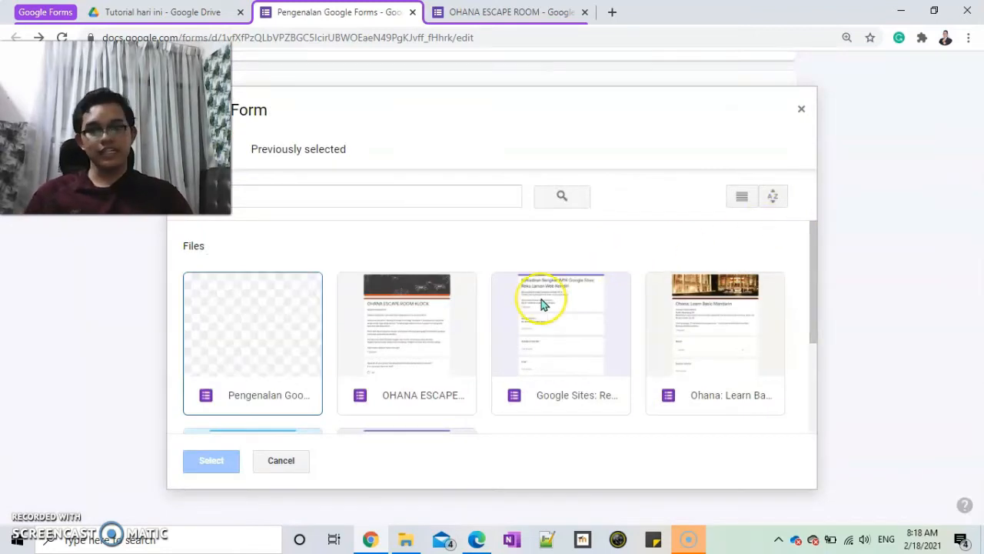
Load the OHANA ESCAPE ROOM form's questions in the Import questions panel.
{"action": "double_click", "coordinate": [423, 337]}
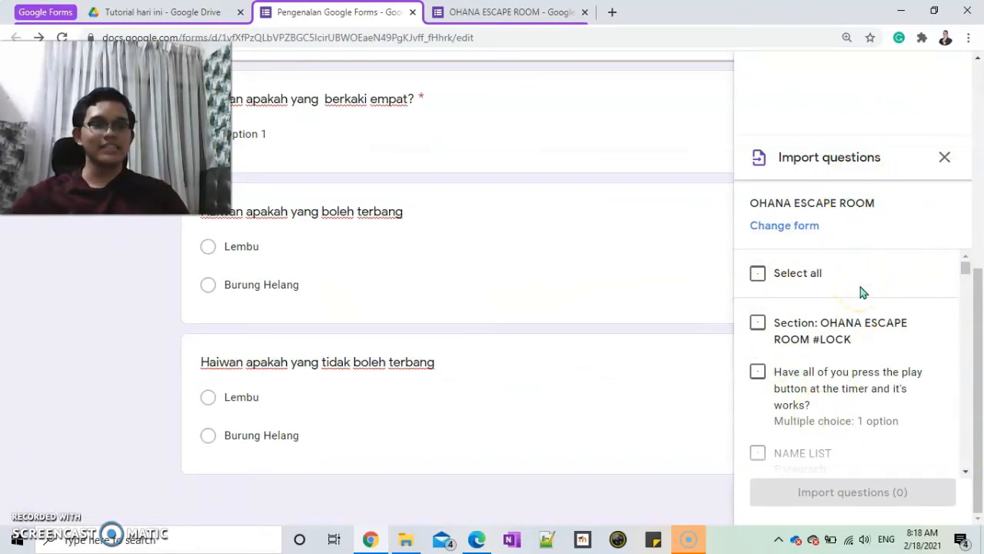
{"action": "scroll", "coordinate": [883, 333], "scroll_direction": "down", "scroll_amount": 3}
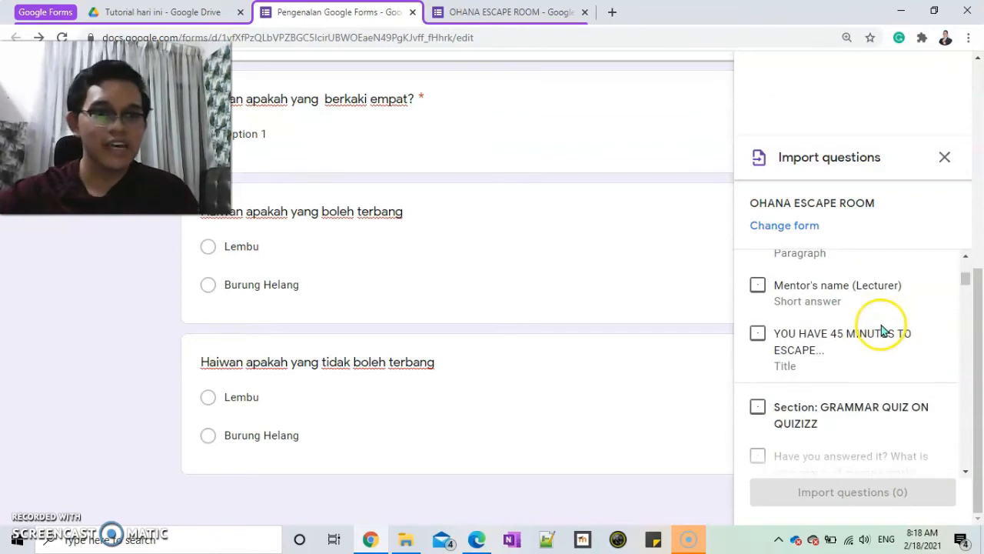
{"action": "scroll", "coordinate": [881, 330], "scroll_direction": "down", "scroll_amount": 3}
{"action": "scroll", "coordinate": [868, 266], "scroll_direction": "down", "scroll_amount": 5}
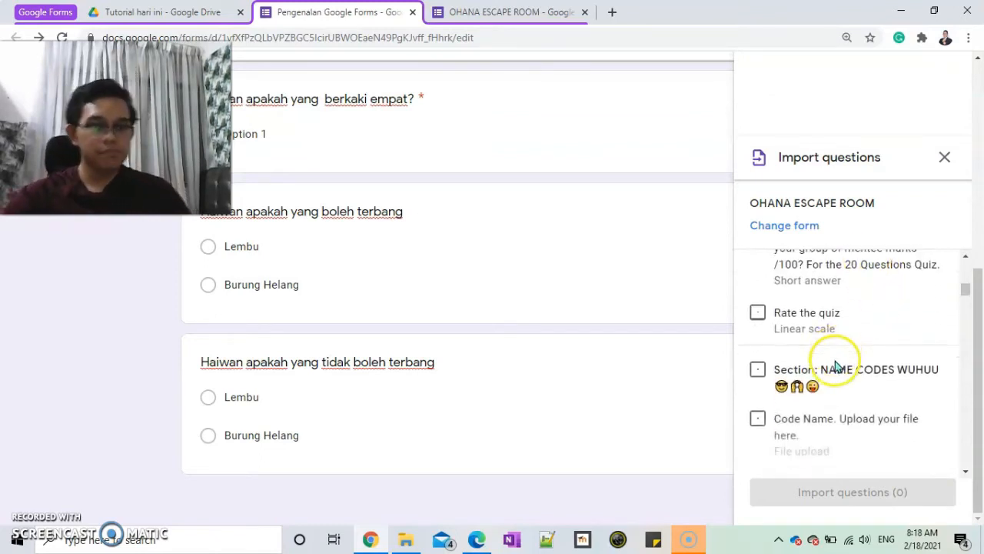
{"action": "scroll", "coordinate": [836, 376], "scroll_direction": "down", "scroll_amount": 3}
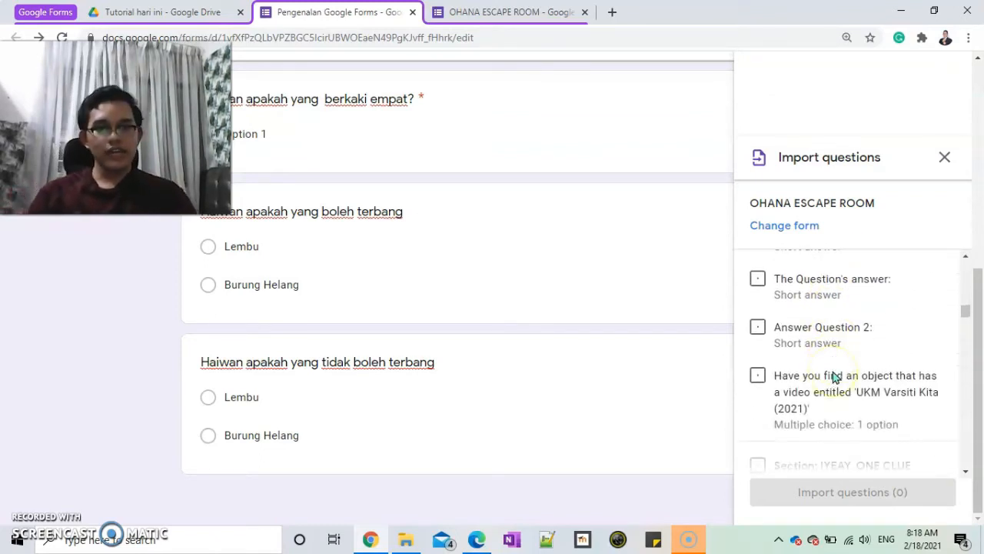
{"action": "scroll", "coordinate": [836, 376], "scroll_direction": "up", "scroll_amount": 1}
{"action": "scroll", "coordinate": [836, 376], "scroll_direction": "down", "scroll_amount": 2}
{"action": "scroll", "coordinate": [836, 376], "scroll_direction": "up", "scroll_amount": 3}
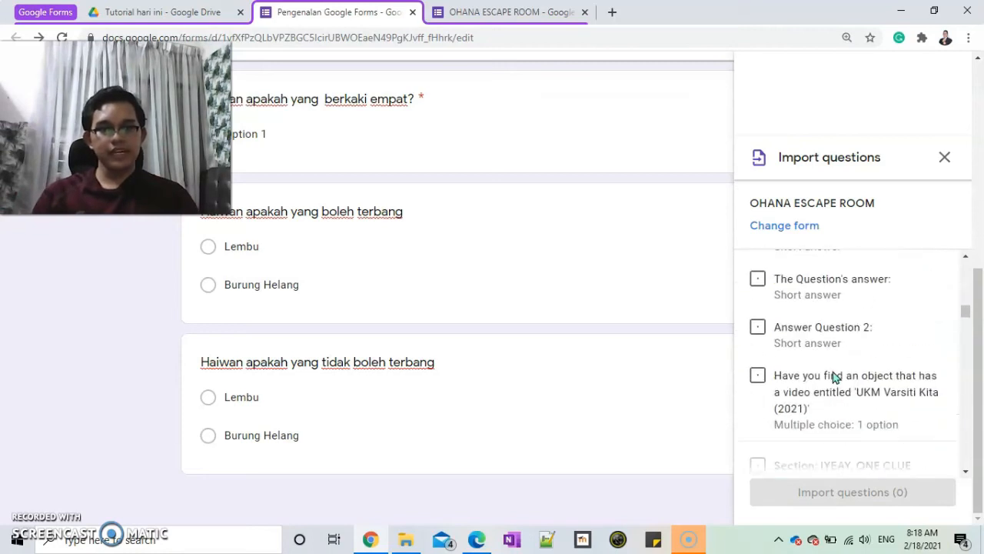
{"action": "scroll", "coordinate": [836, 376], "scroll_direction": "down", "scroll_amount": 4}
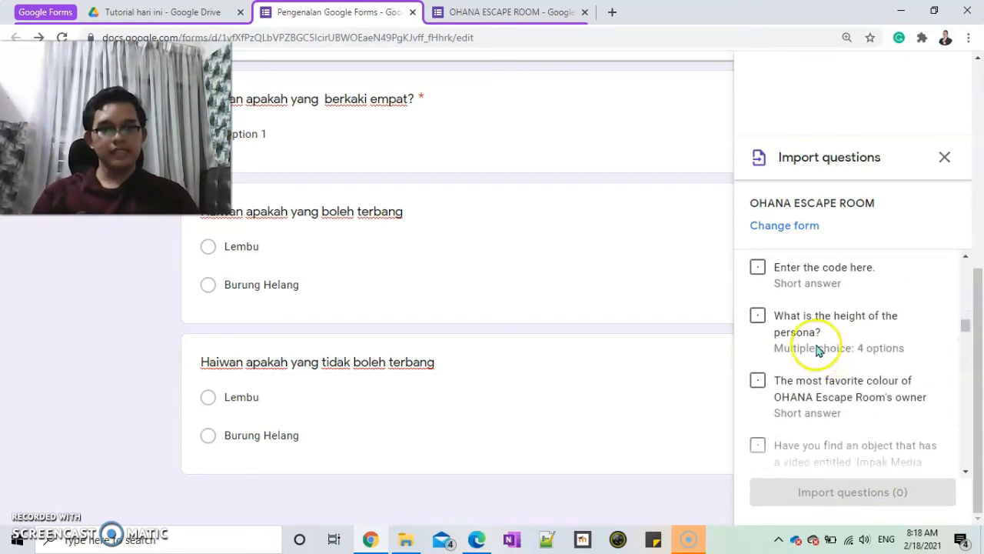
{"action": "scroll", "coordinate": [819, 350], "scroll_direction": "up", "scroll_amount": 1}
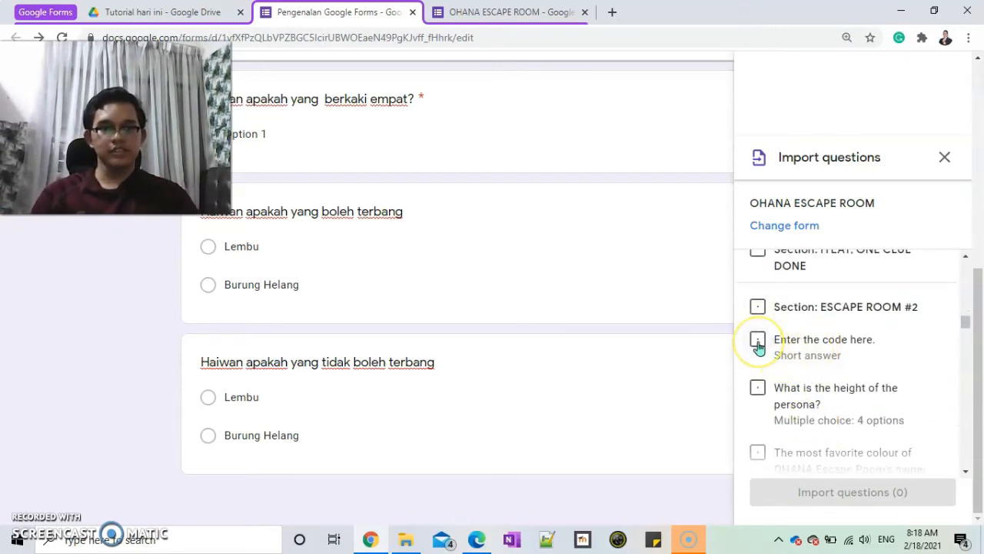
Tick three questions including 'Enter the code here' and import them with Import questions (3).
{"action": "left_click", "coordinate": [750, 394]}
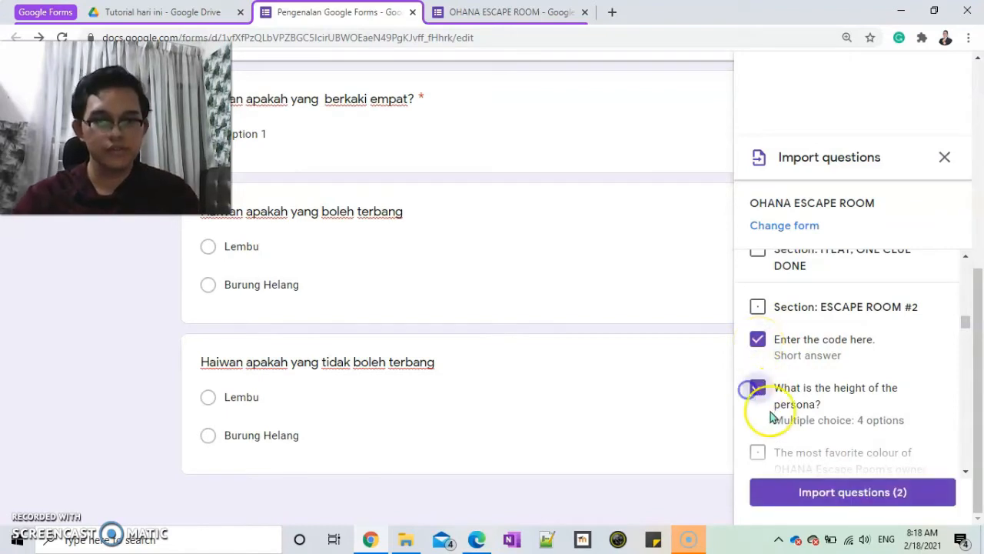
{"action": "scroll", "coordinate": [771, 416], "scroll_direction": "down", "scroll_amount": 1}
{"action": "left_click", "coordinate": [761, 379]}
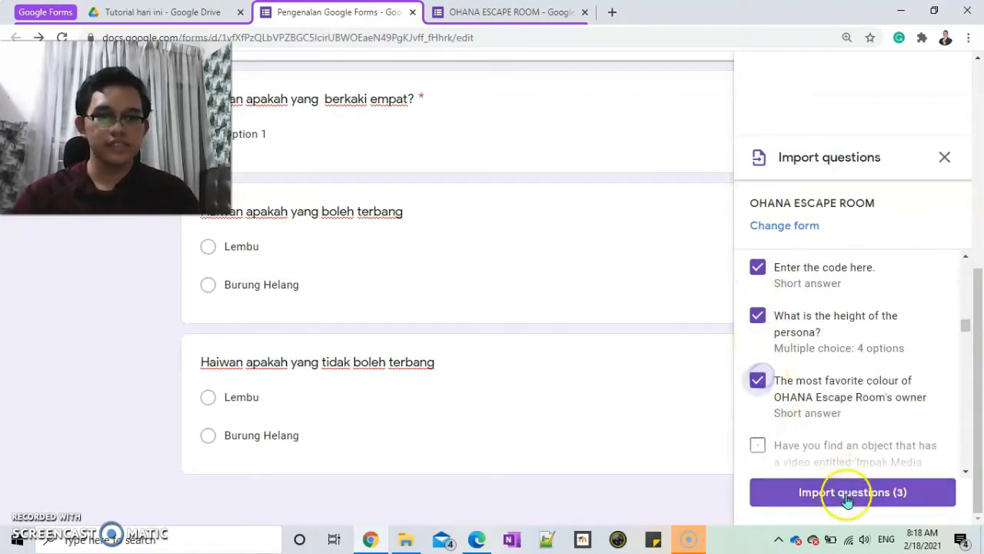
{"action": "scroll", "coordinate": [791, 404], "scroll_direction": "down", "scroll_amount": 2}
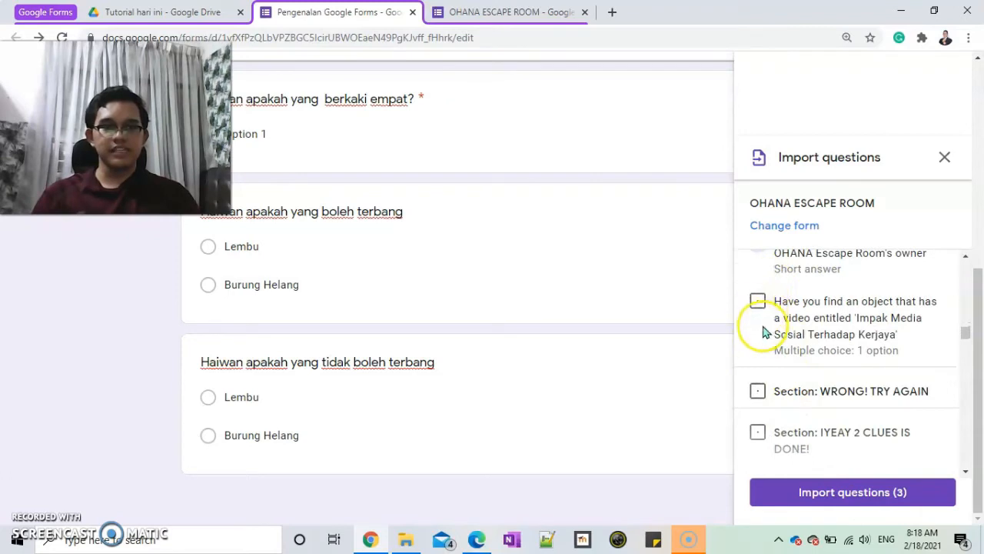
{"action": "left_click", "coordinate": [758, 303]}
{"action": "scroll", "coordinate": [763, 319], "scroll_direction": "up", "scroll_amount": 1}
{"action": "left_click", "coordinate": [758, 308]}
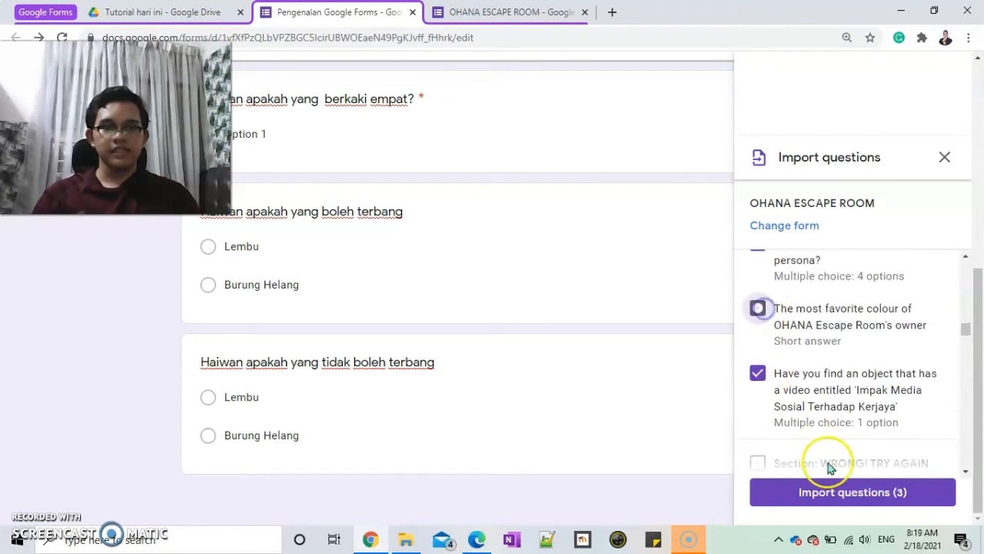
{"action": "left_click", "coordinate": [834, 493]}
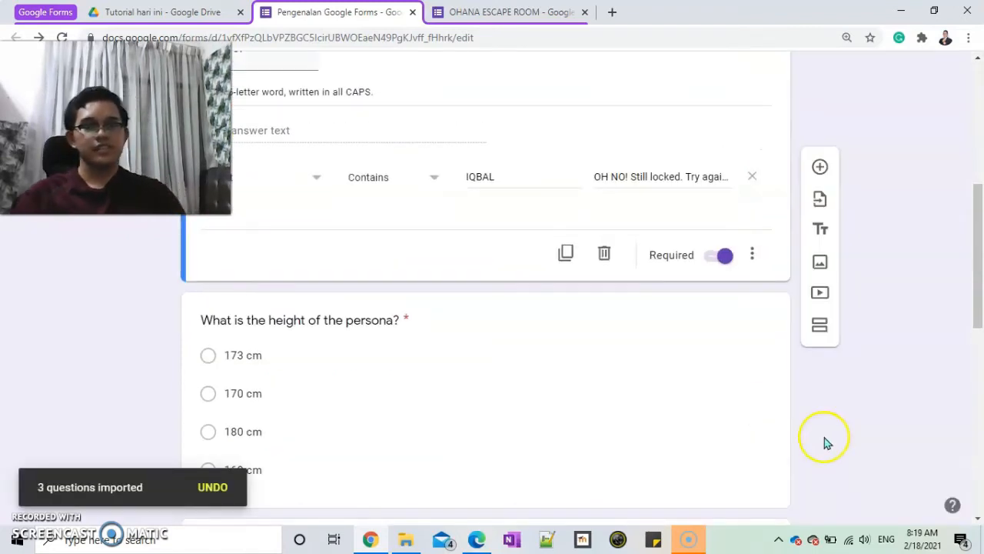
{"action": "scroll", "coordinate": [811, 280], "scroll_direction": "up", "scroll_amount": 4}
{"action": "scroll", "coordinate": [791, 276], "scroll_direction": "down", "scroll_amount": 5}
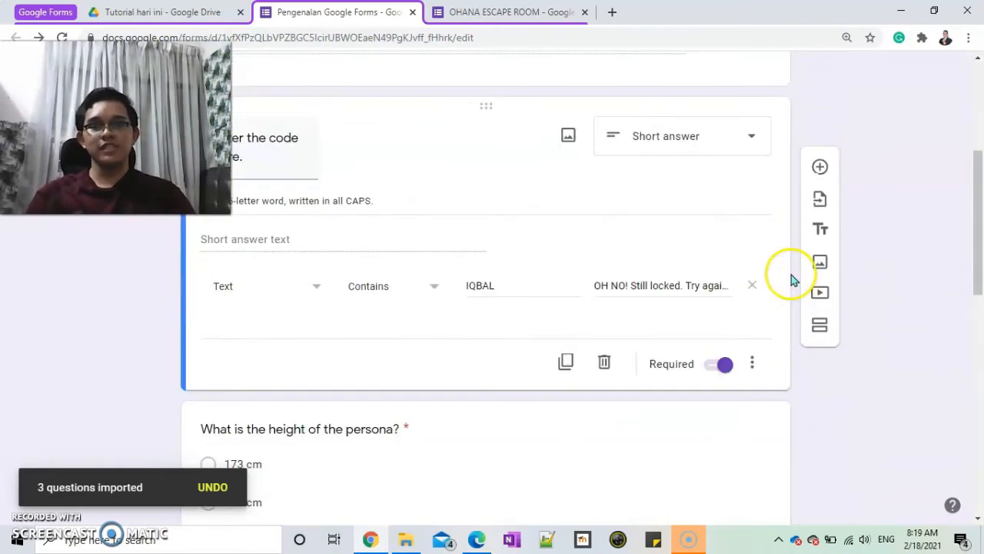
{"action": "scroll", "coordinate": [789, 283], "scroll_direction": "up", "scroll_amount": 3}
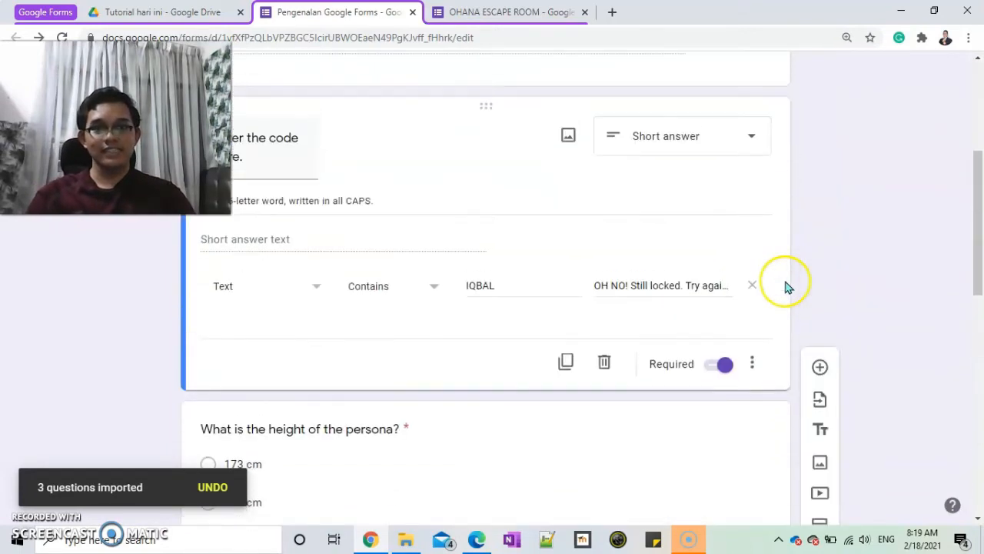
{"action": "scroll", "coordinate": [787, 286], "scroll_direction": "down", "scroll_amount": 4}
{"action": "scroll", "coordinate": [788, 286], "scroll_direction": "up", "scroll_amount": 6}
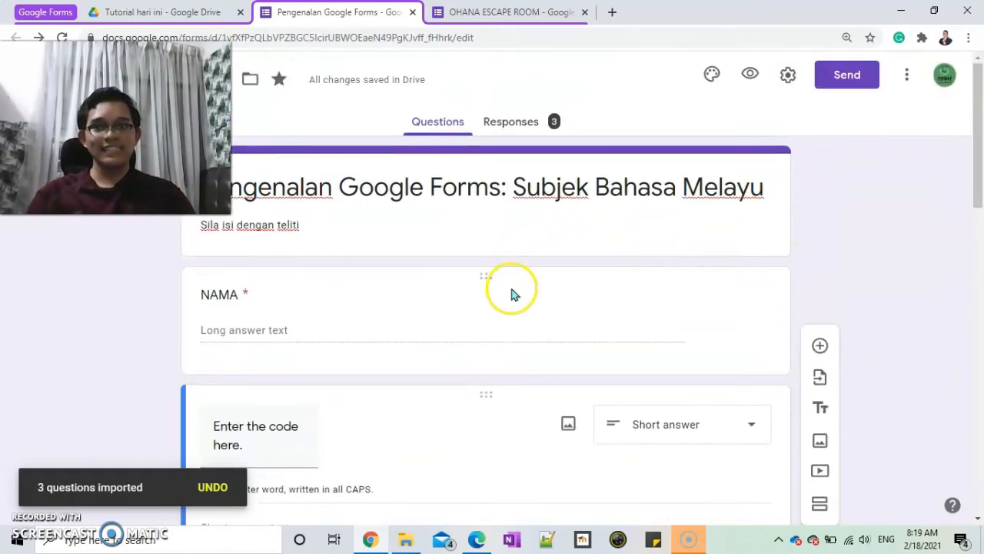
{"action": "scroll", "coordinate": [490, 285], "scroll_direction": "down", "scroll_amount": 8}
{"action": "left_click", "coordinate": [490, 285]}
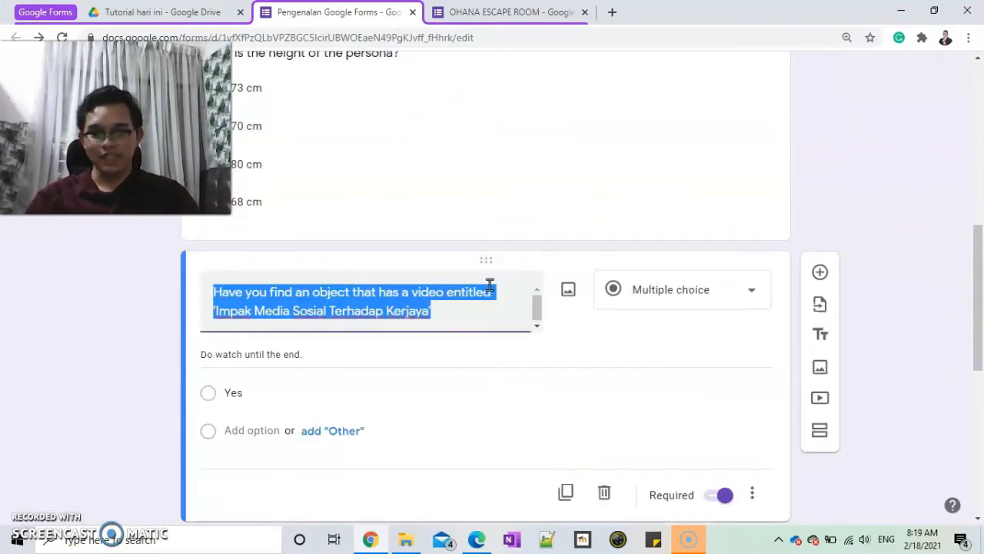
{"action": "scroll", "coordinate": [646, 241], "scroll_direction": "up", "scroll_amount": 7}
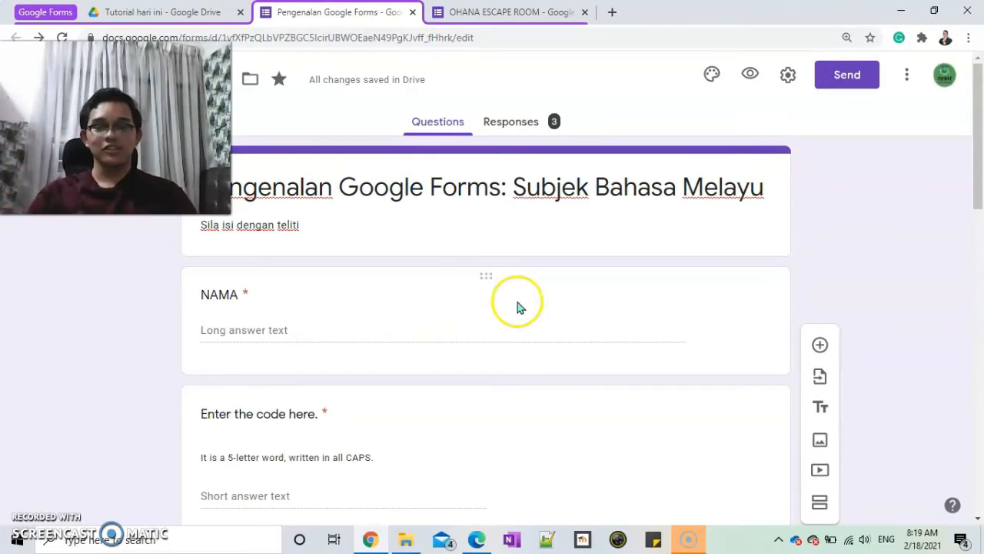
{"action": "scroll", "coordinate": [513, 323], "scroll_direction": "down", "scroll_amount": 10}
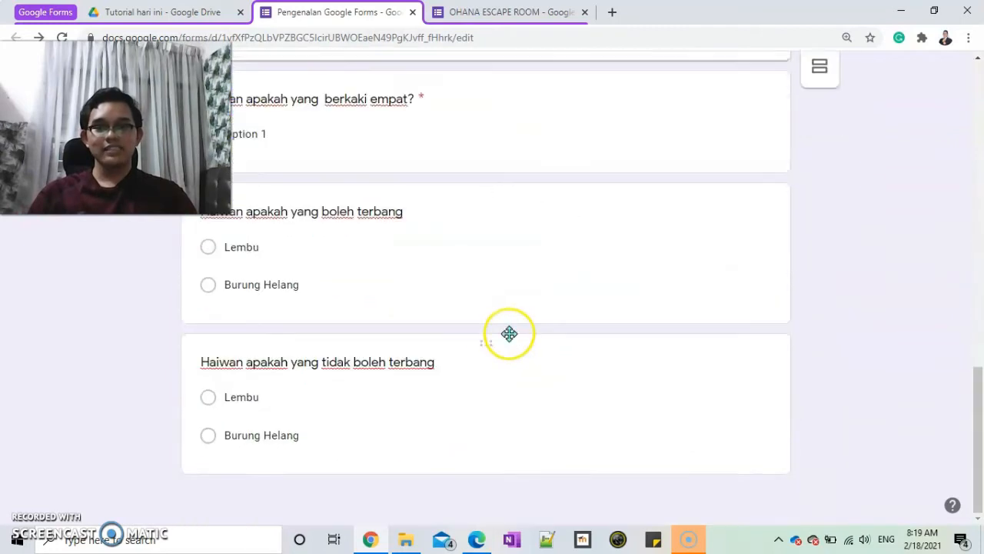
Add two blank multiple-choice questions, one after each flying-animals question.
{"action": "left_click", "coordinate": [482, 192]}
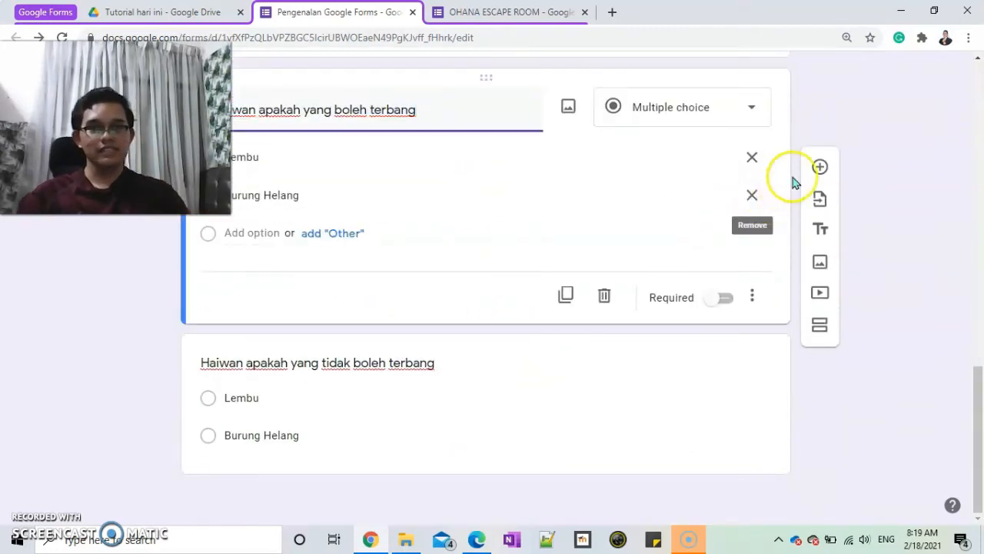
{"action": "left_click", "coordinate": [820, 166]}
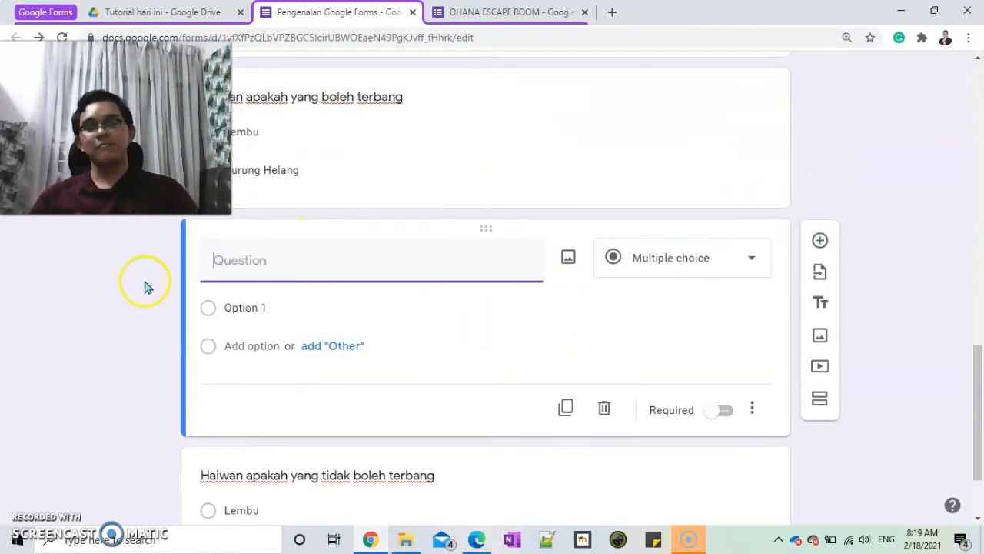
{"action": "scroll", "coordinate": [446, 346], "scroll_direction": "down", "scroll_amount": 2}
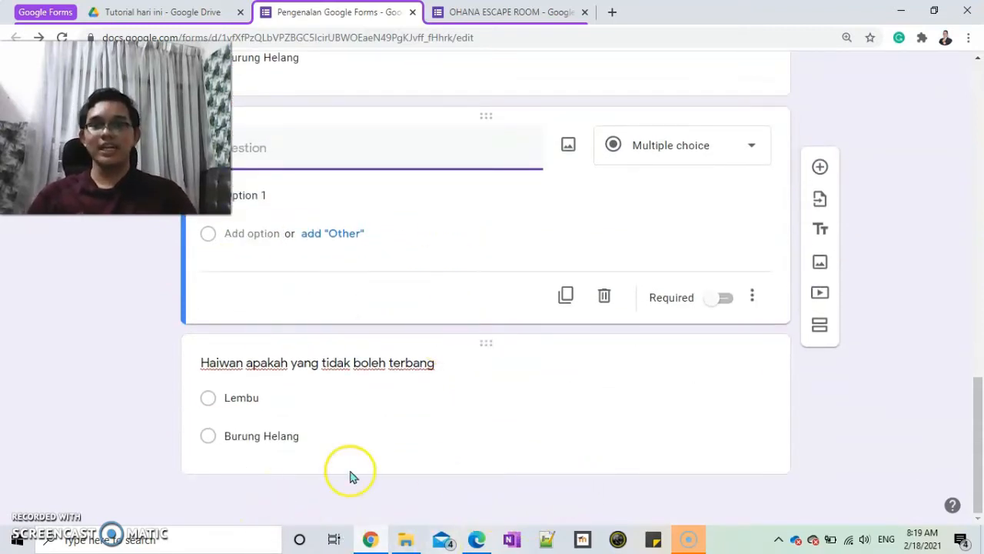
{"action": "left_click", "coordinate": [493, 341]}
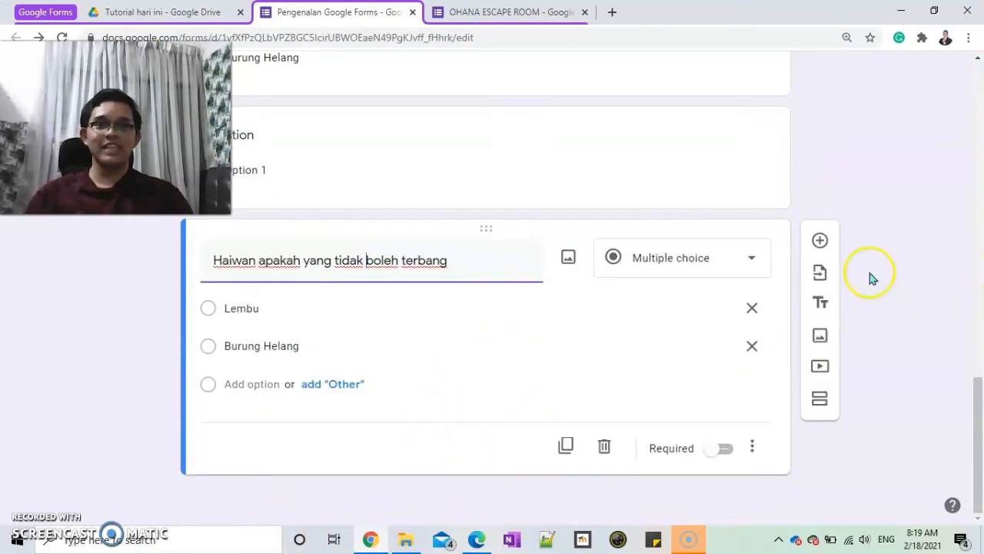
{"action": "left_click", "coordinate": [820, 241]}
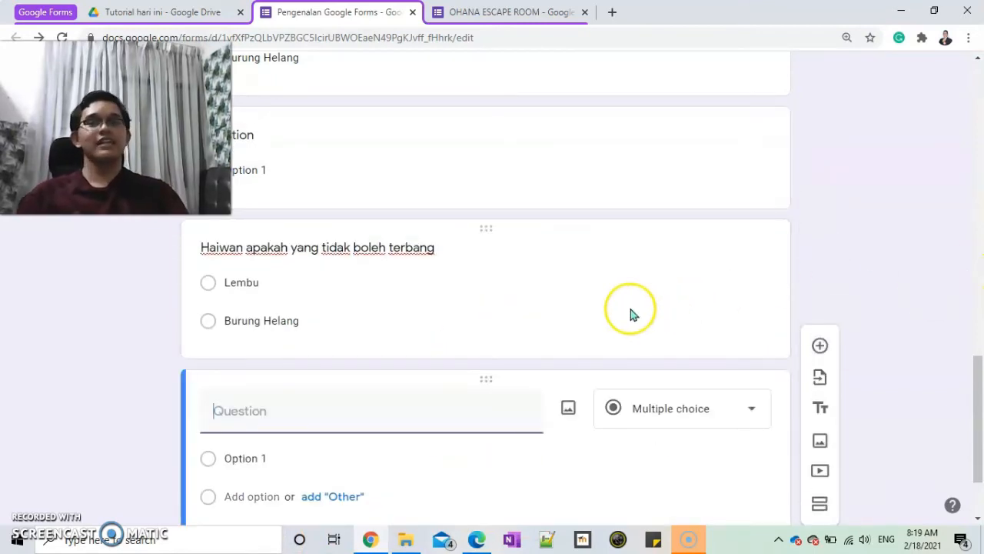
{"action": "scroll", "coordinate": [619, 259], "scroll_direction": "up", "scroll_amount": 15}
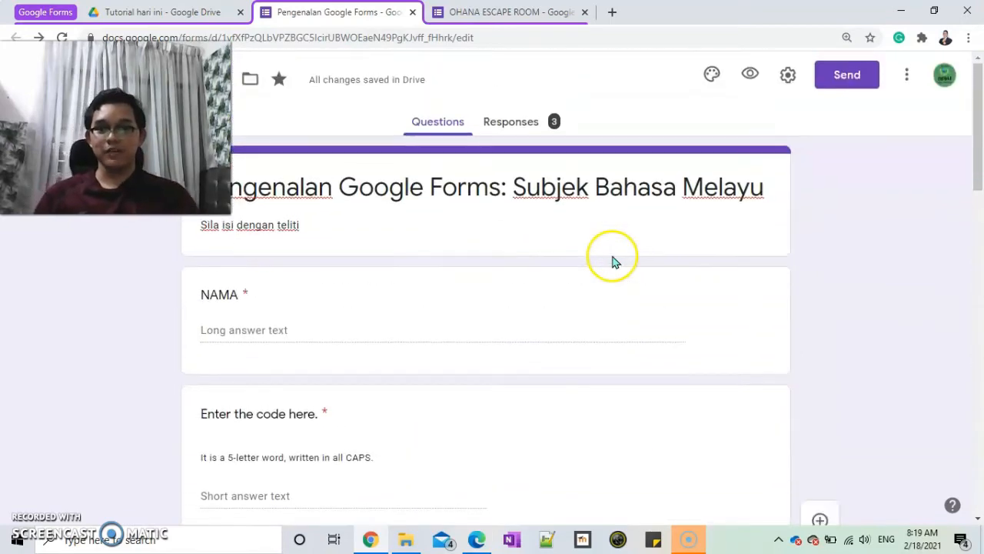
{"action": "scroll", "coordinate": [613, 261], "scroll_direction": "down", "scroll_amount": 15}
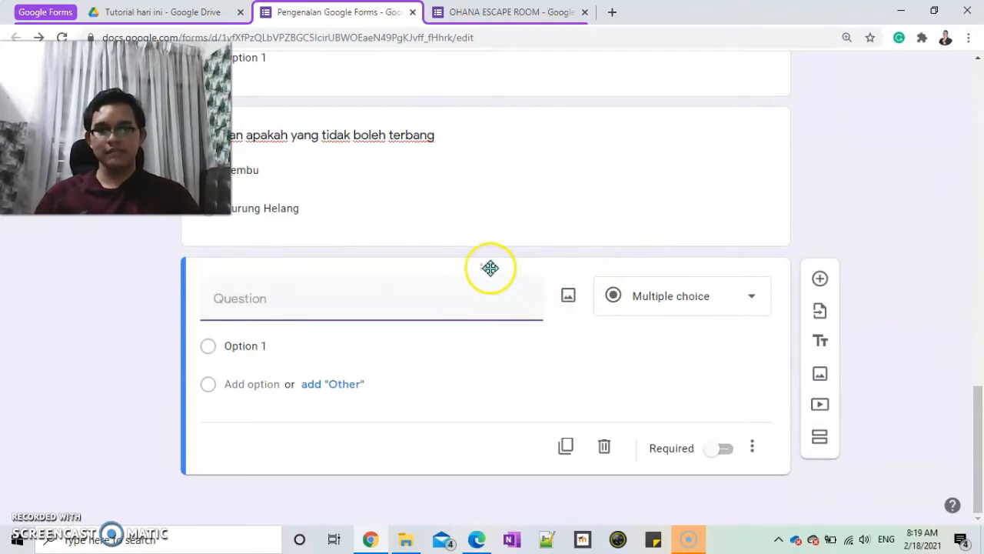
Drag a new blank question up beneath the video question, then open Import questions.
{"action": "left_click_drag", "start_coordinate": [485, 262], "coordinate": [572, 161]}
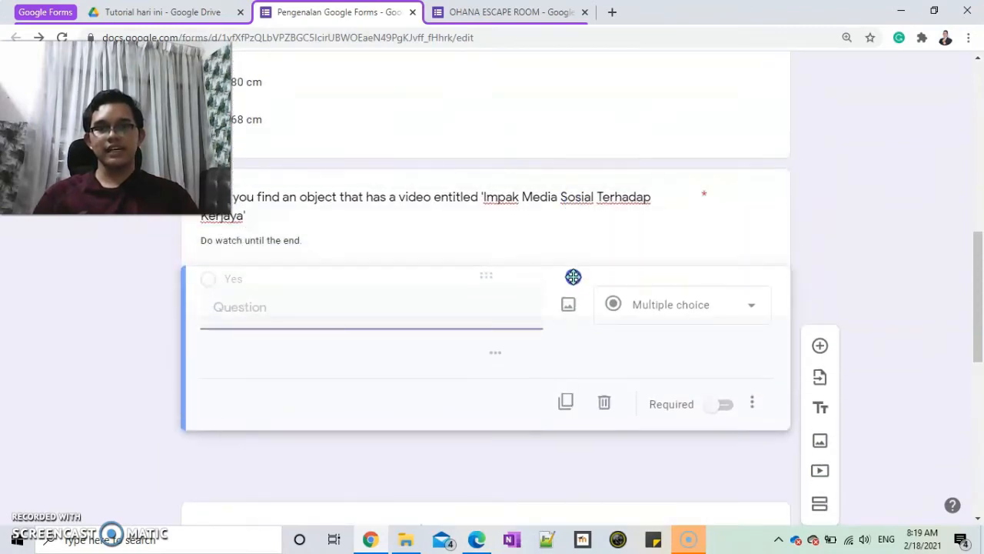
{"action": "scroll", "coordinate": [613, 269], "scroll_direction": "up", "scroll_amount": 8}
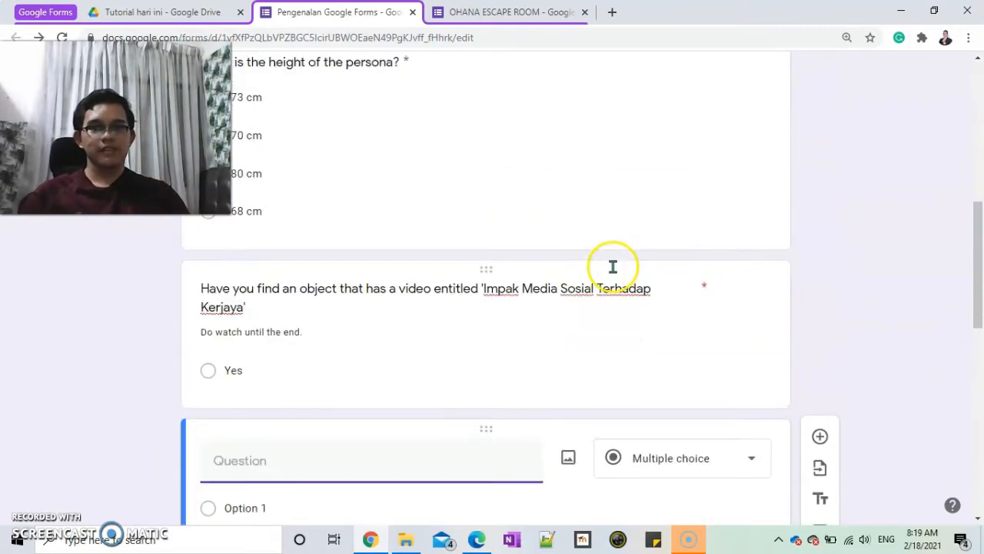
{"action": "scroll", "coordinate": [612, 269], "scroll_direction": "down", "scroll_amount": 4}
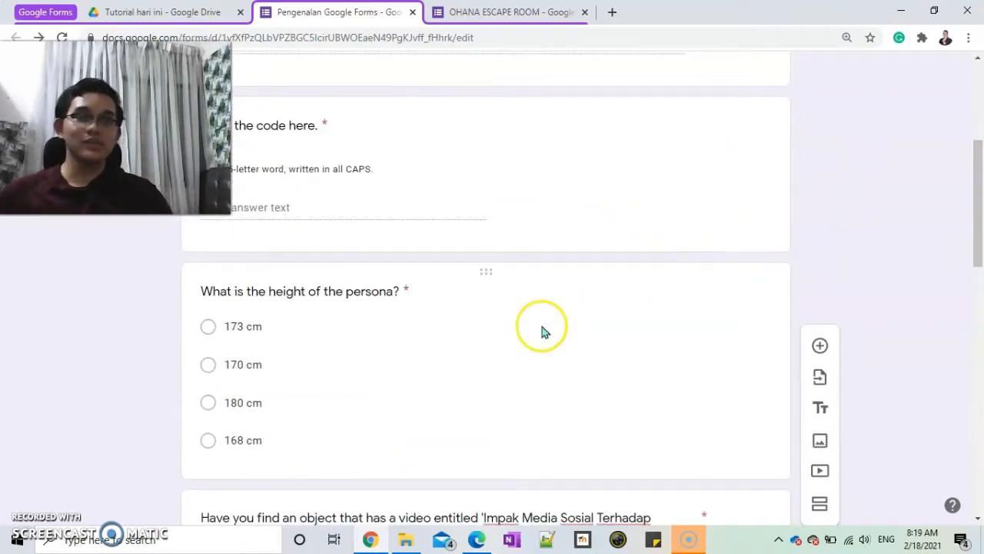
{"action": "scroll", "coordinate": [538, 330], "scroll_direction": "down", "scroll_amount": 3}
{"action": "scroll", "coordinate": [538, 330], "scroll_direction": "up", "scroll_amount": 2}
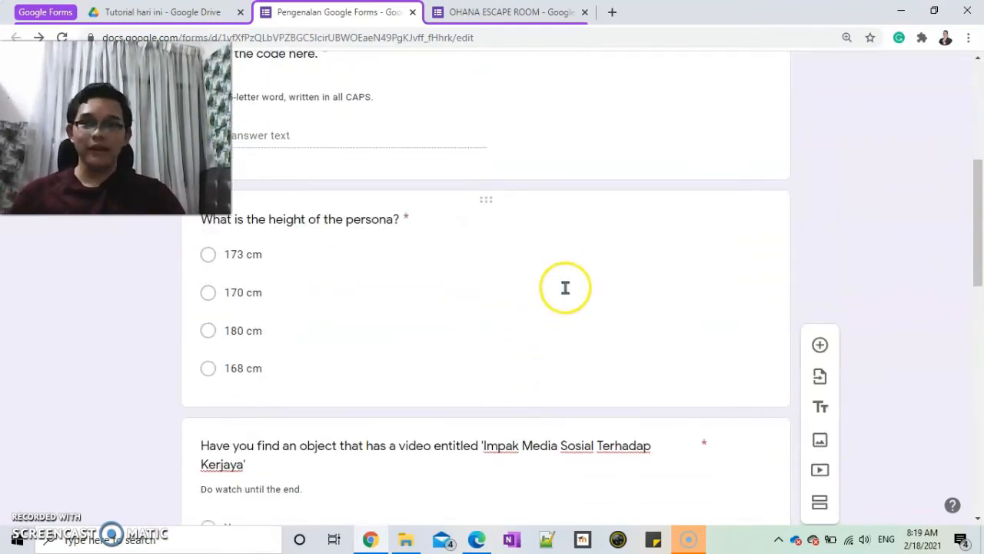
{"action": "scroll", "coordinate": [585, 326], "scroll_direction": "down", "scroll_amount": 15}
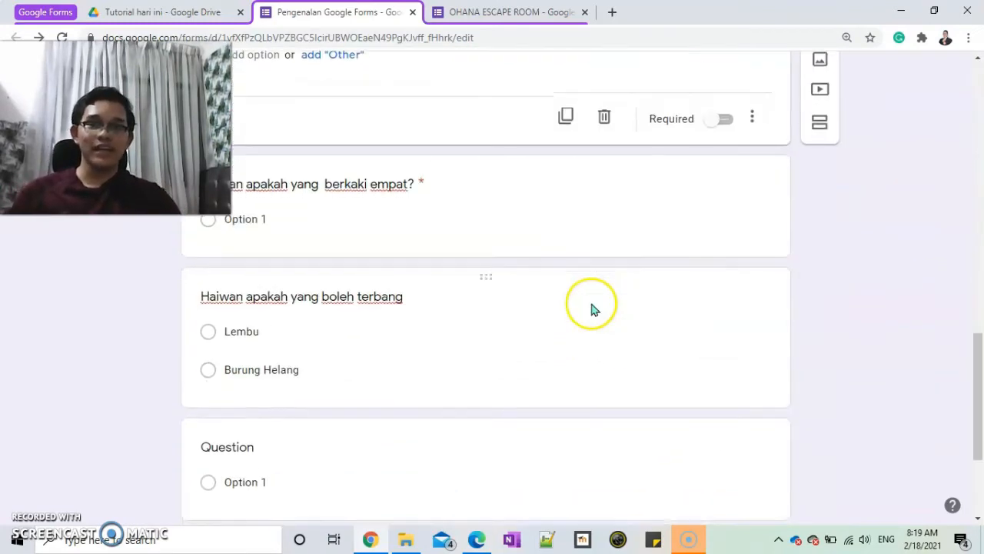
{"action": "left_click", "coordinate": [512, 341]}
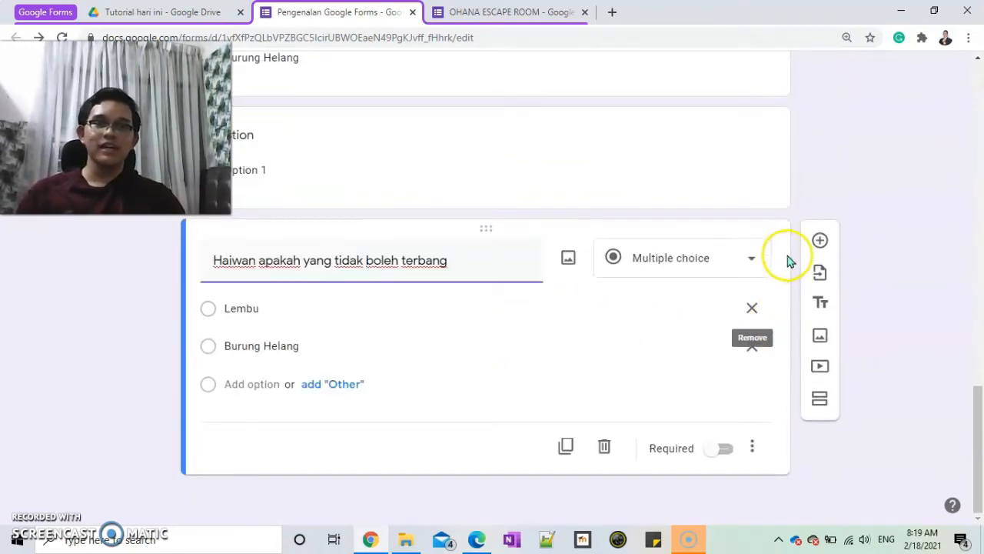
{"action": "left_click", "coordinate": [823, 271]}
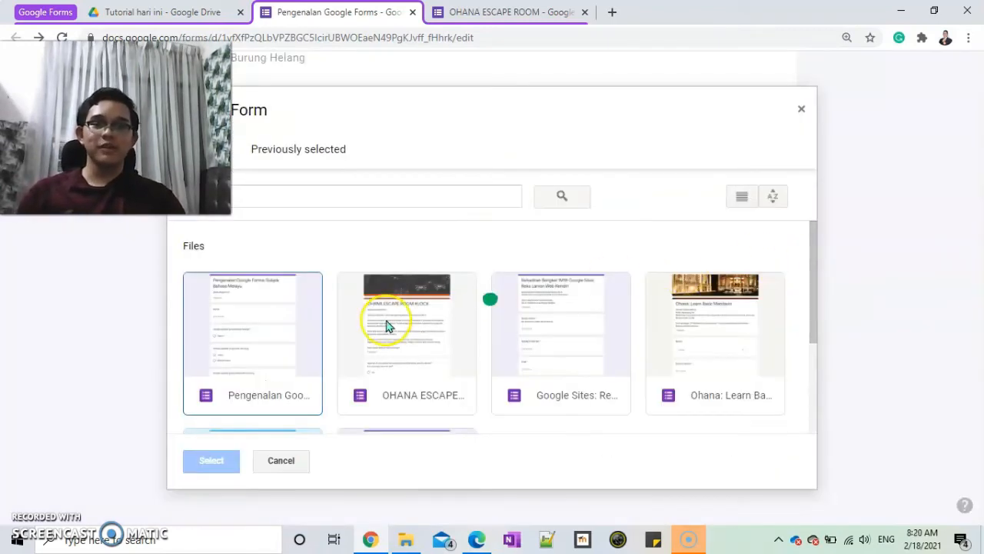
Select the OHANA ESCAPE ROOM form and load its questions for import.
{"action": "left_click", "coordinate": [430, 376]}
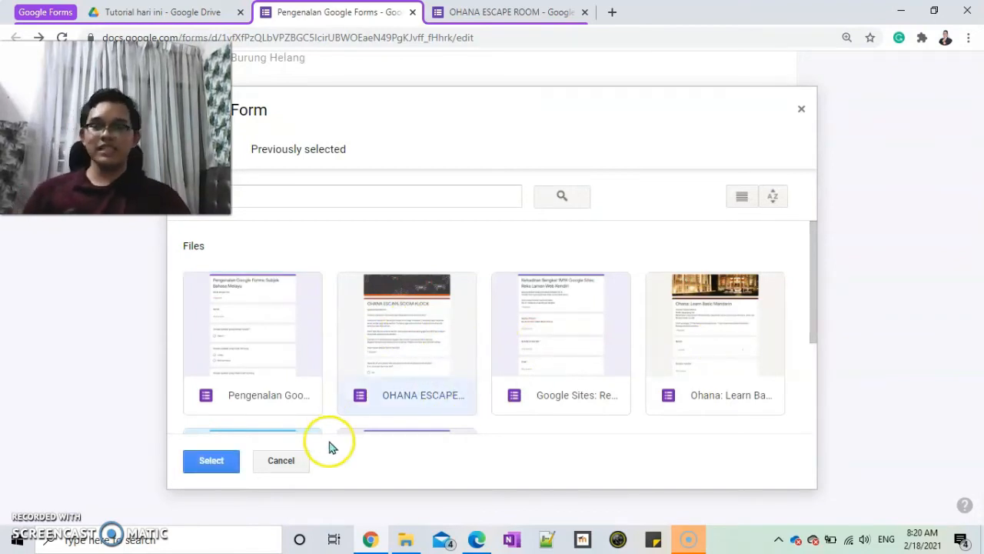
{"action": "double_click", "coordinate": [440, 365]}
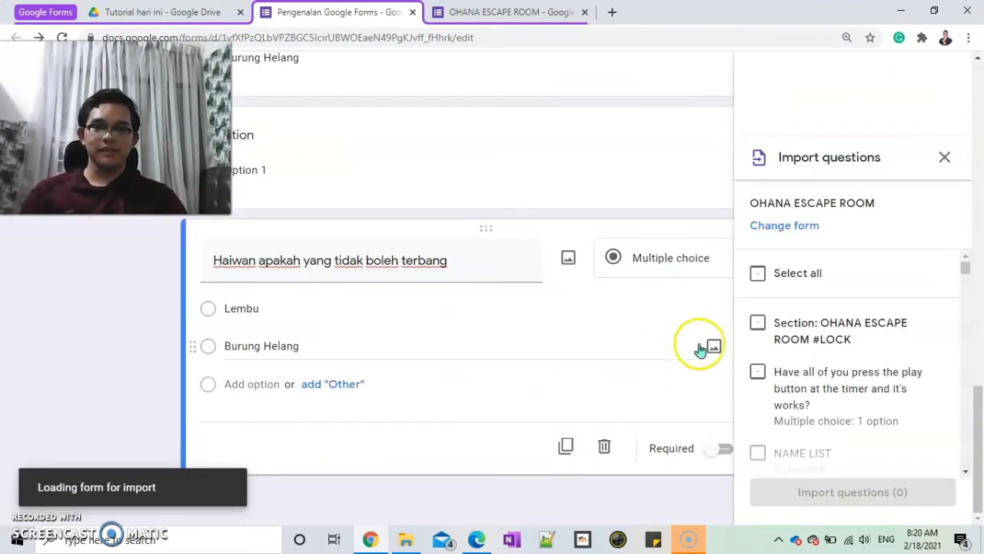
{"action": "scroll", "coordinate": [813, 362], "scroll_direction": "down", "scroll_amount": 5}
{"action": "scroll", "coordinate": [806, 369], "scroll_direction": "down", "scroll_amount": 5}
{"action": "scroll", "coordinate": [804, 373], "scroll_direction": "up", "scroll_amount": 3}
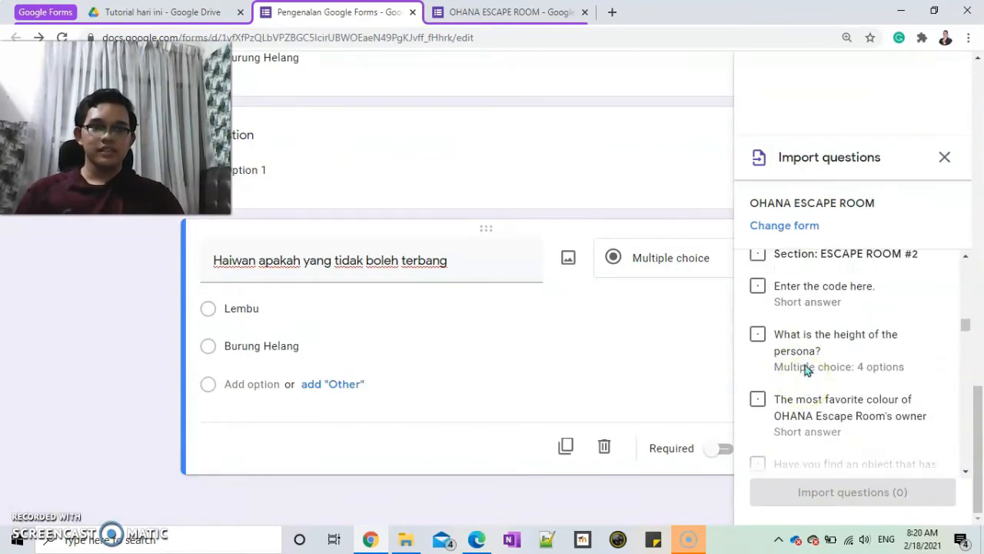
{"action": "scroll", "coordinate": [796, 384], "scroll_direction": "down", "scroll_amount": 1}
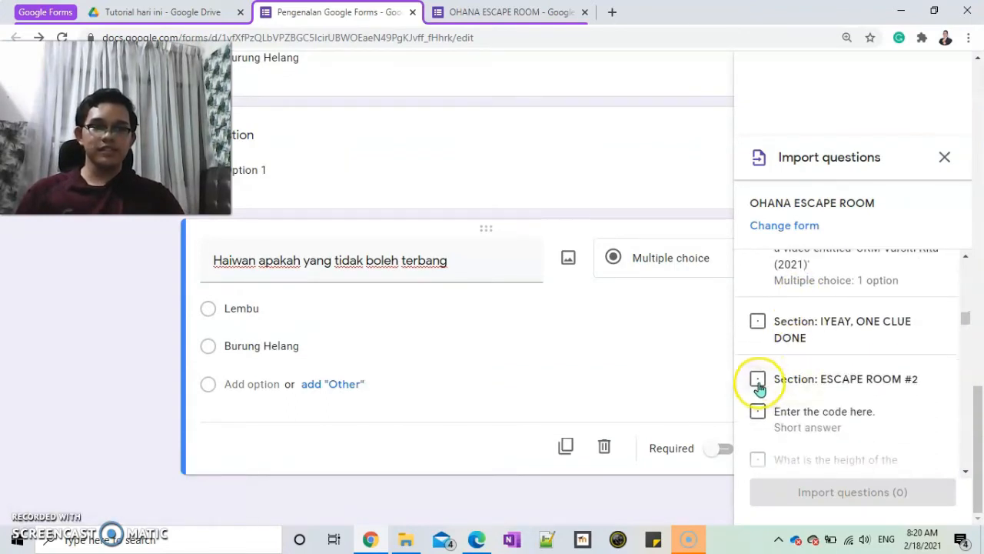
Tick the ESCAPE ROOM #2–#4, WRONG! TRY AGAIN and clue sections, then import them.
{"action": "left_click", "coordinate": [759, 382]}
{"action": "scroll", "coordinate": [761, 392], "scroll_direction": "down", "scroll_amount": 2}
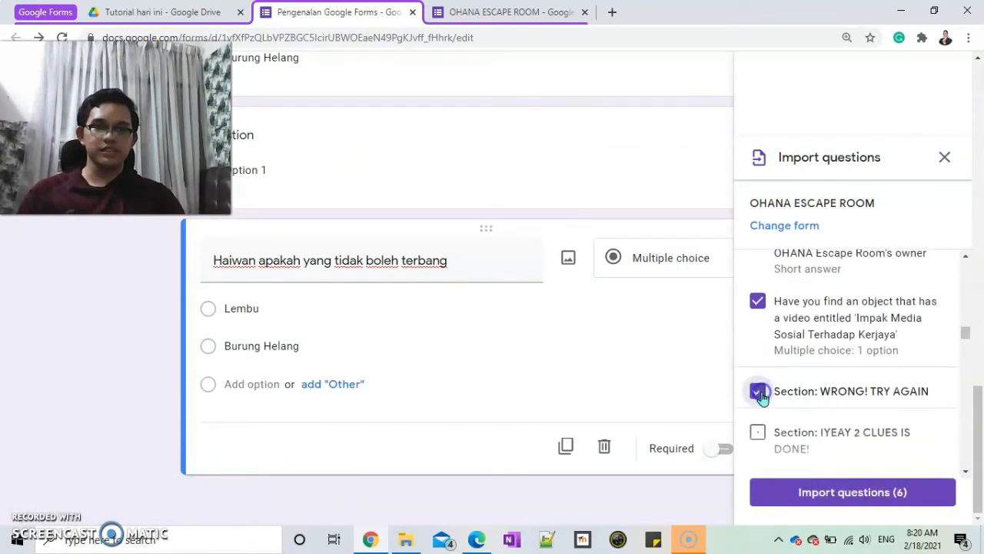
{"action": "scroll", "coordinate": [758, 408], "scroll_direction": "down", "scroll_amount": 1}
{"action": "left_click", "coordinate": [758, 359]}
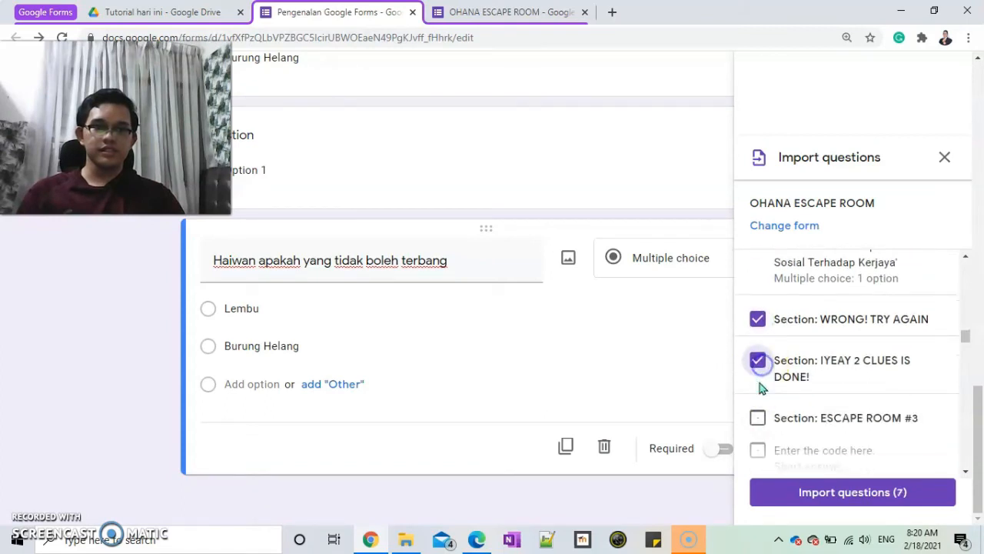
{"action": "scroll", "coordinate": [761, 369], "scroll_direction": "down", "scroll_amount": 2}
{"action": "left_click", "coordinate": [758, 278]}
{"action": "scroll", "coordinate": [769, 323], "scroll_direction": "down", "scroll_amount": 3}
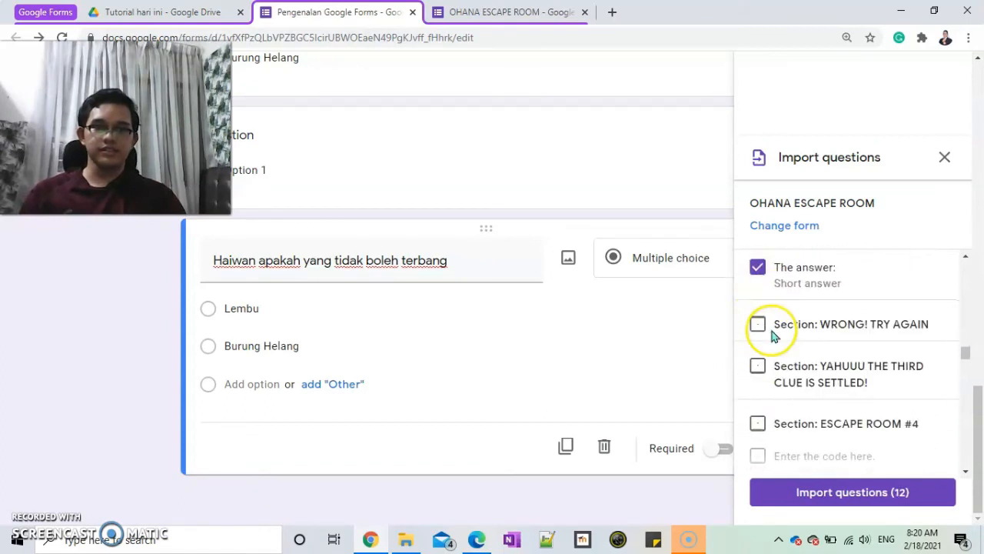
{"action": "left_click", "coordinate": [758, 293]}
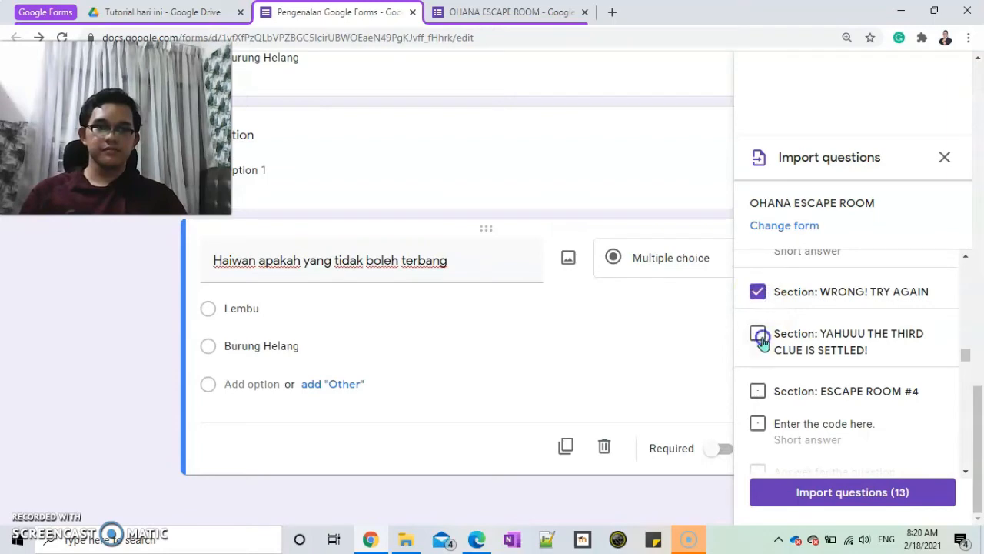
{"action": "left_click", "coordinate": [758, 393]}
{"action": "left_click", "coordinate": [813, 485]}
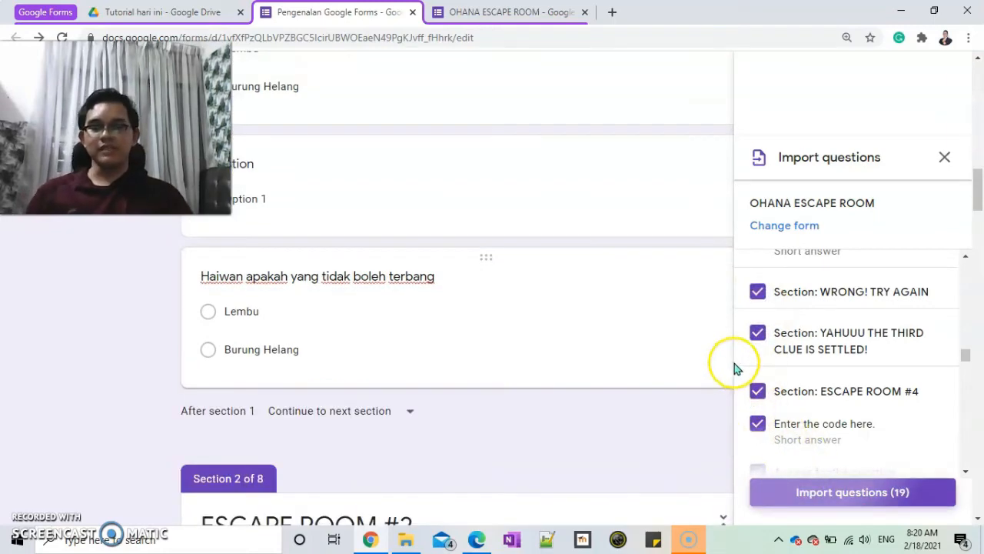
{"action": "scroll", "coordinate": [603, 338], "scroll_direction": "up", "scroll_amount": 2}
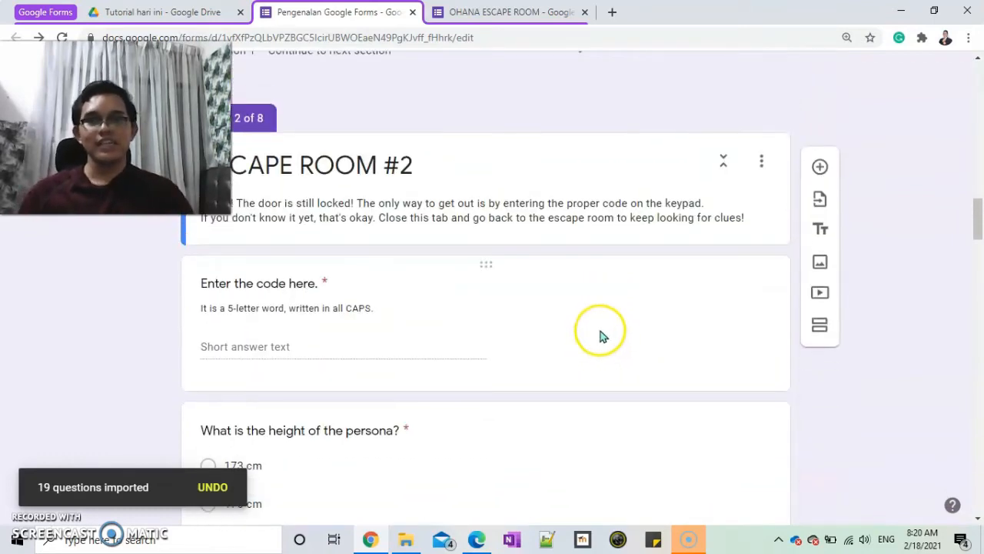
{"action": "scroll", "coordinate": [603, 334], "scroll_direction": "up", "scroll_amount": 4}
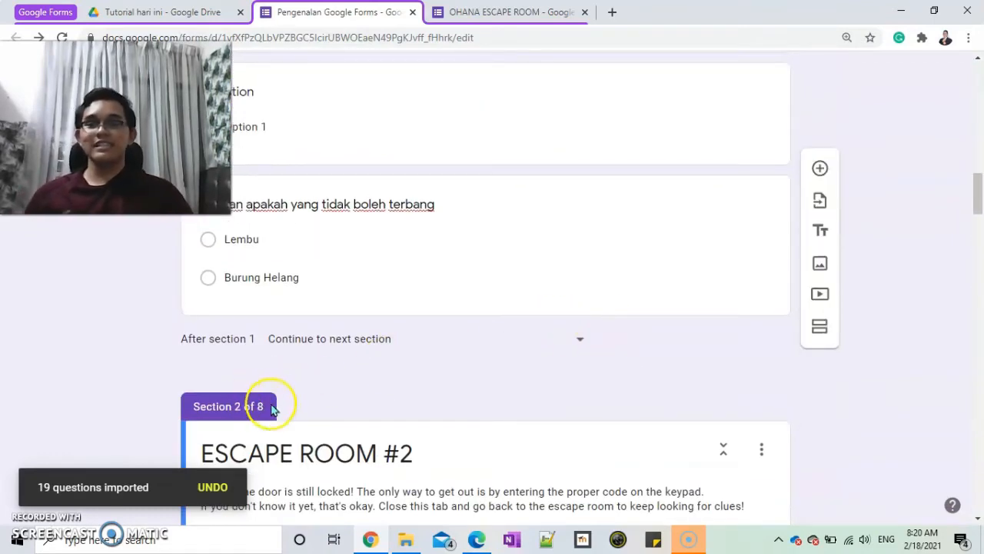
{"action": "scroll", "coordinate": [332, 392], "scroll_direction": "up", "scroll_amount": 15}
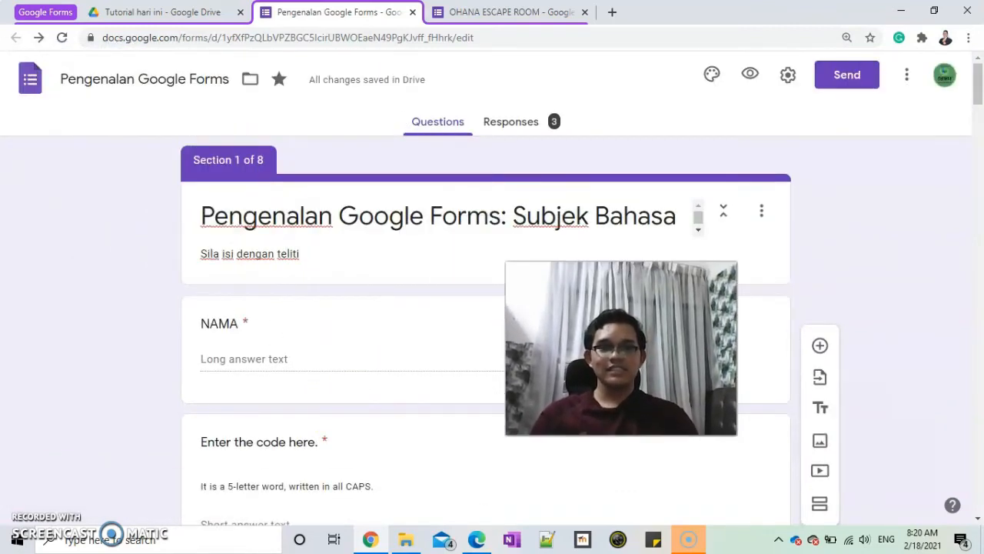
Collapse Section 1 to its question titles, then expand it back to full questions.
{"action": "scroll", "coordinate": [240, 212], "scroll_direction": "down", "scroll_amount": 1}
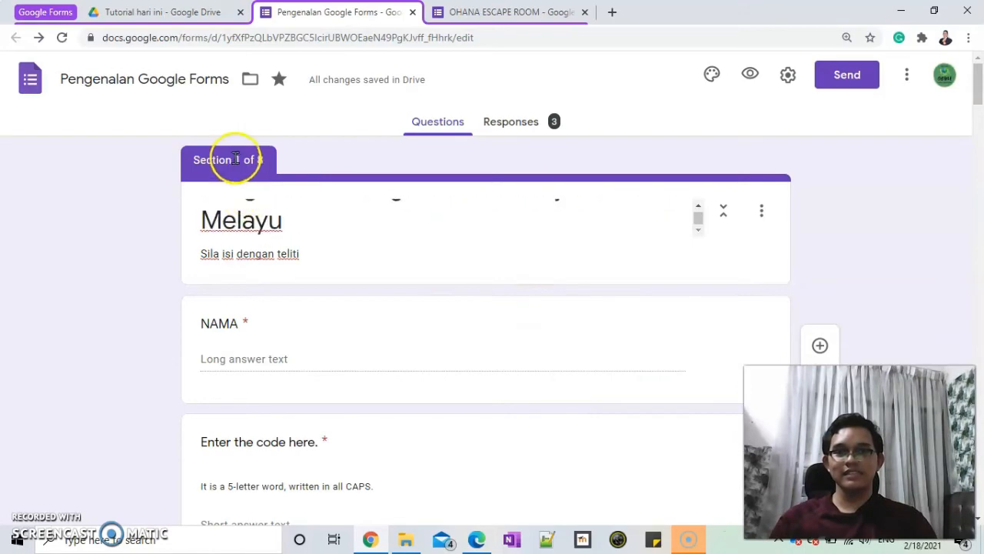
{"action": "scroll", "coordinate": [308, 333], "scroll_direction": "down", "scroll_amount": 6}
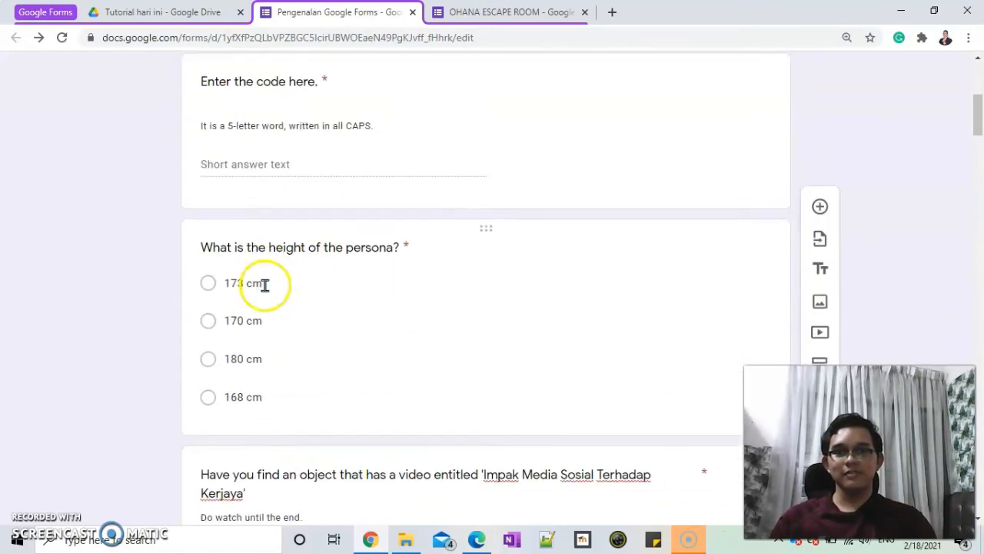
{"action": "scroll", "coordinate": [300, 346], "scroll_direction": "down", "scroll_amount": 14}
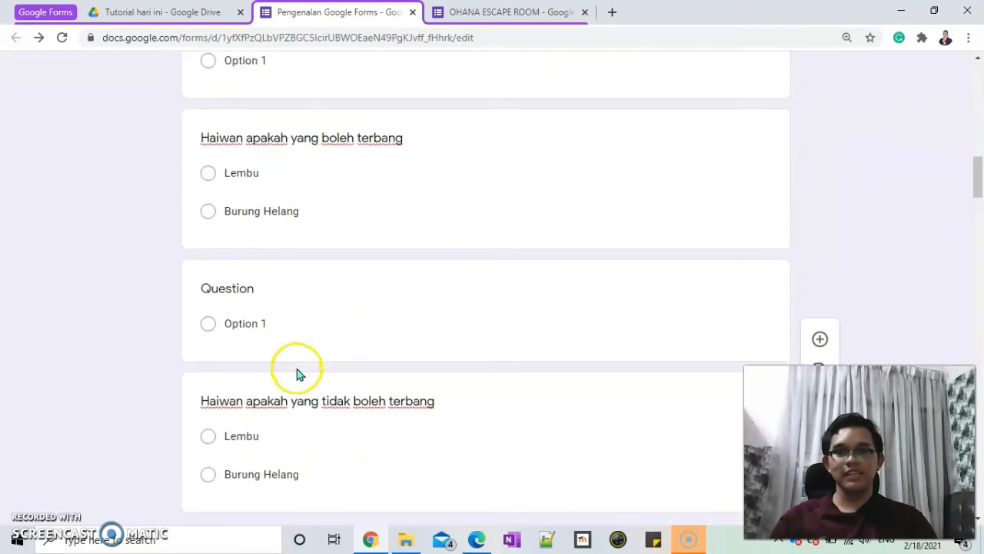
{"action": "scroll", "coordinate": [255, 407], "scroll_direction": "down", "scroll_amount": 10}
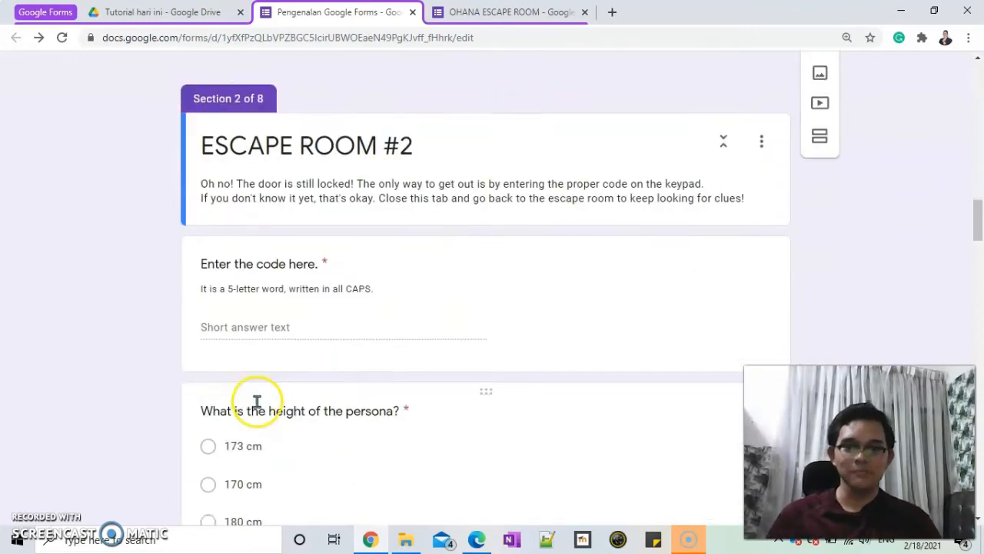
{"action": "scroll", "coordinate": [259, 394], "scroll_direction": "down", "scroll_amount": 5}
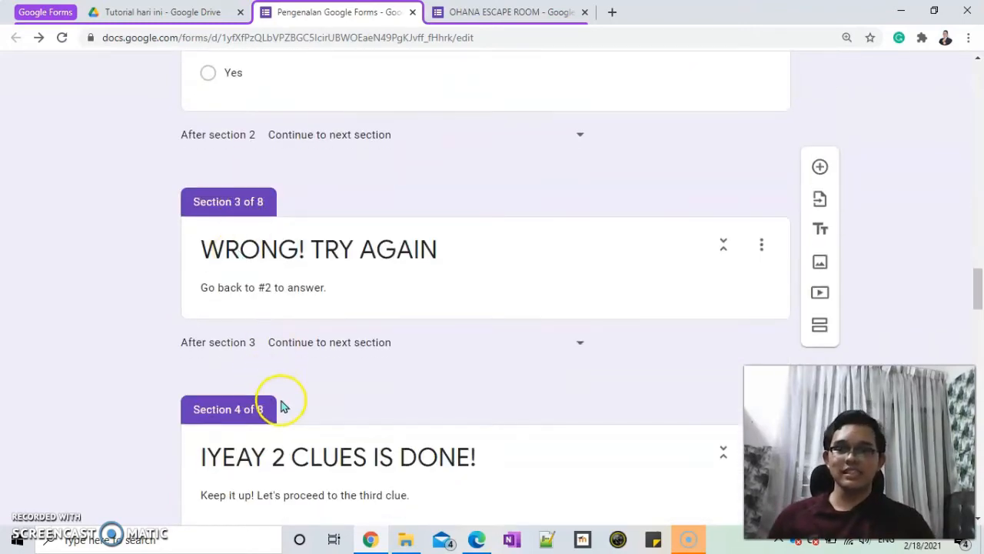
{"action": "scroll", "coordinate": [285, 426], "scroll_direction": "down", "scroll_amount": 16}
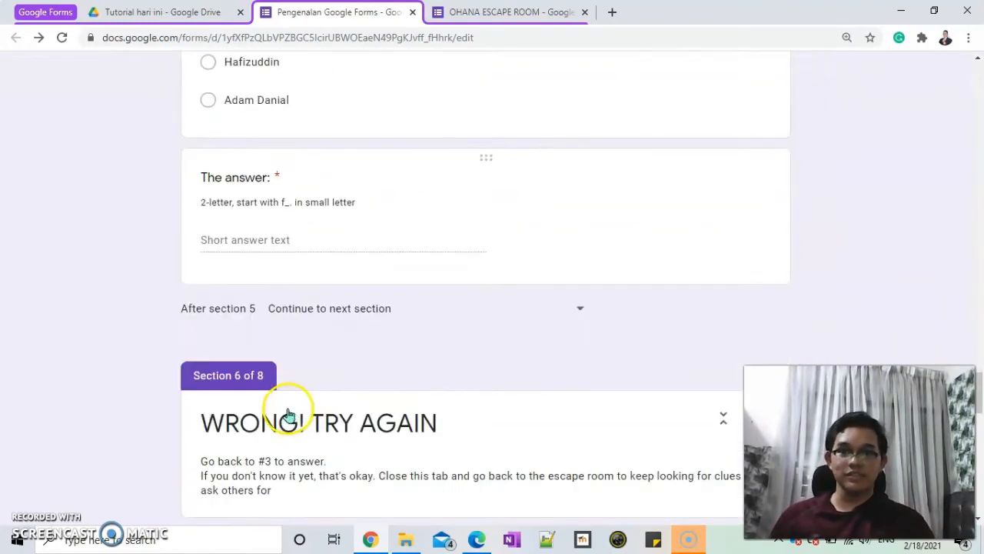
{"action": "scroll", "coordinate": [285, 415], "scroll_direction": "up", "scroll_amount": 6}
{"action": "scroll", "coordinate": [277, 392], "scroll_direction": "up", "scroll_amount": 15}
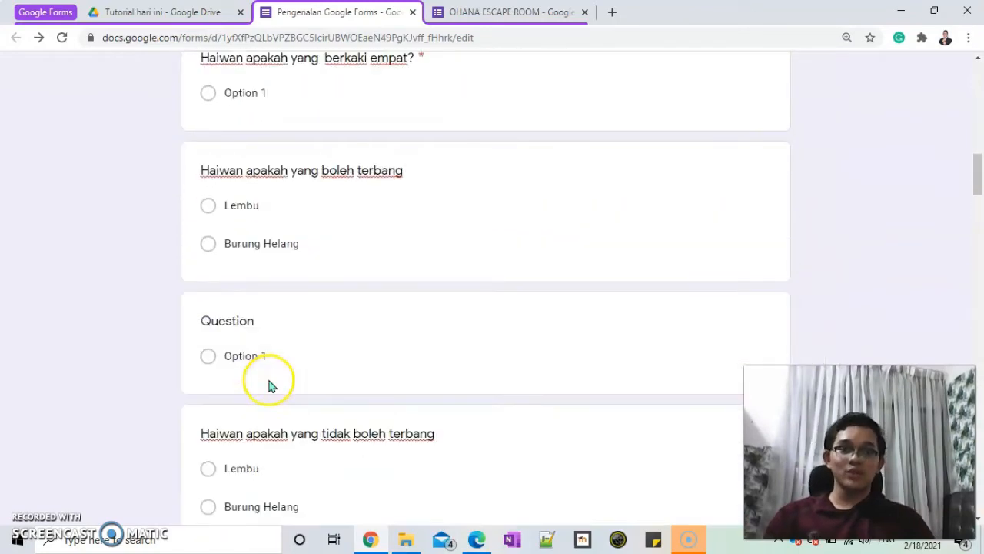
{"action": "scroll", "coordinate": [271, 384], "scroll_direction": "down", "scroll_amount": 5}
{"action": "scroll", "coordinate": [270, 381], "scroll_direction": "up", "scroll_amount": 12}
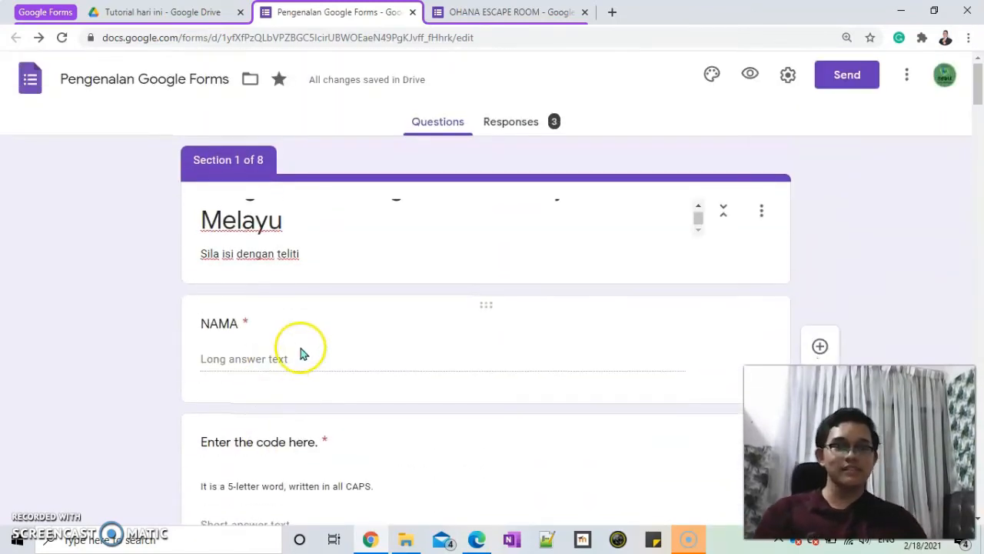
{"action": "scroll", "coordinate": [323, 277], "scroll_direction": "down", "scroll_amount": 1}
{"action": "scroll", "coordinate": [353, 212], "scroll_direction": "up", "scroll_amount": 1}
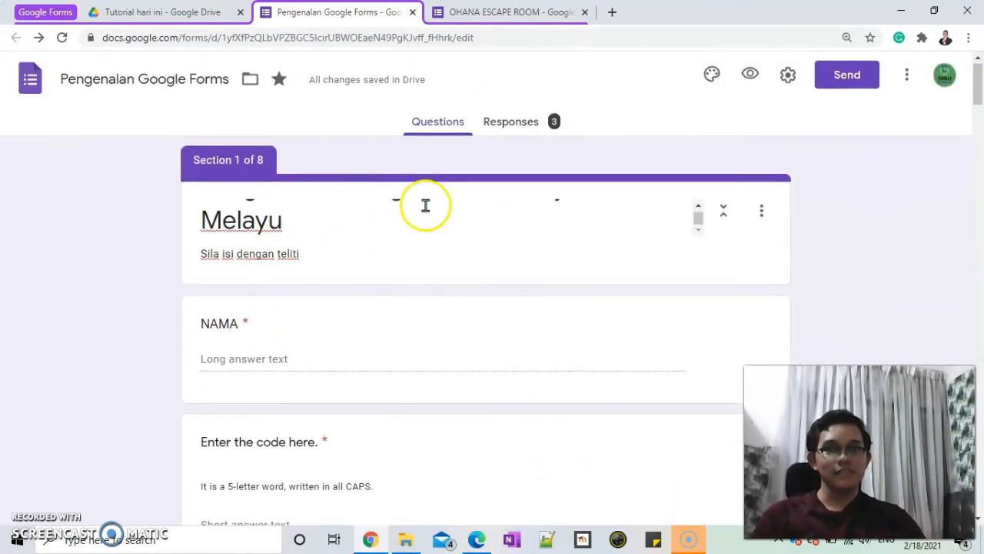
{"action": "left_click", "coordinate": [723, 210]}
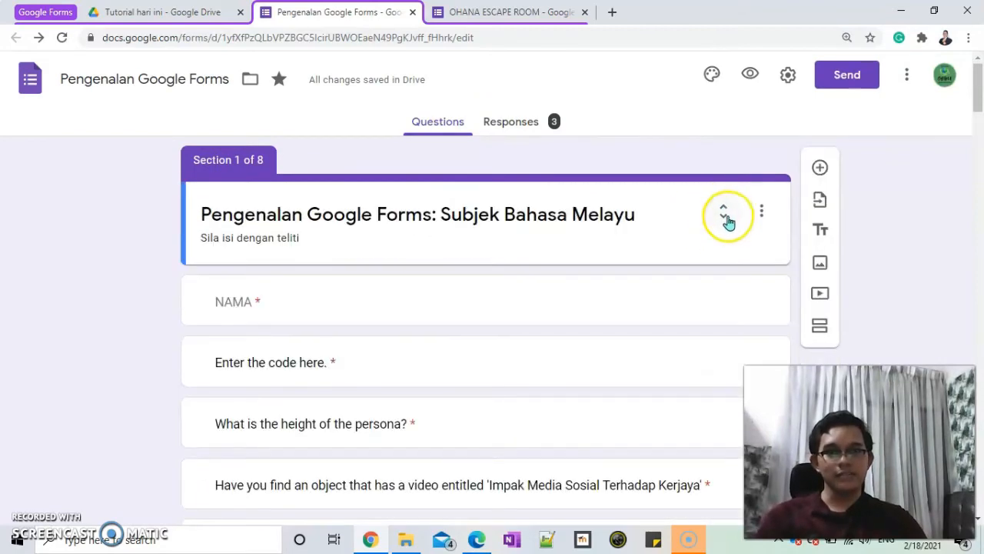
{"action": "left_click", "coordinate": [723, 221]}
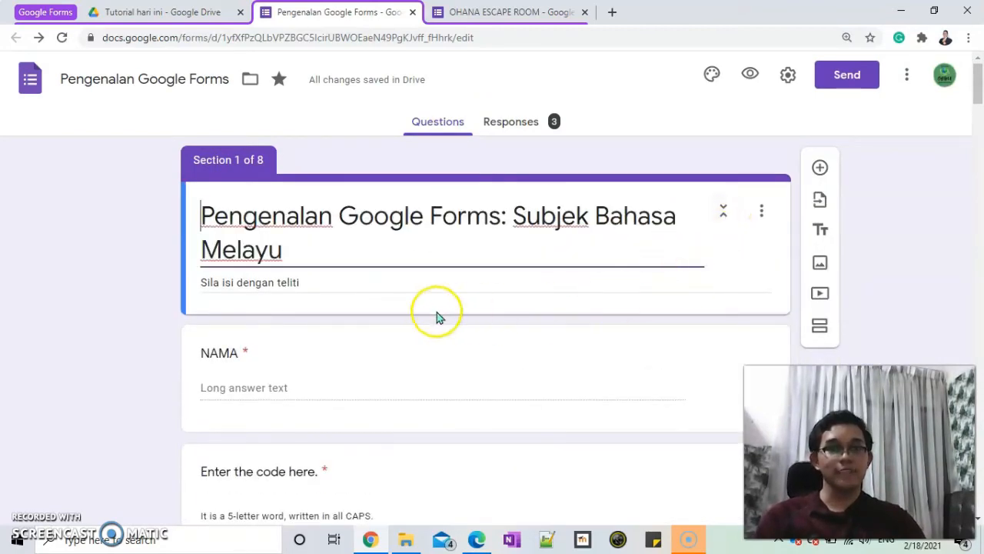
Return to the top of the form and open the respondent preview.
{"action": "scroll", "coordinate": [446, 346], "scroll_direction": "down", "scroll_amount": 10}
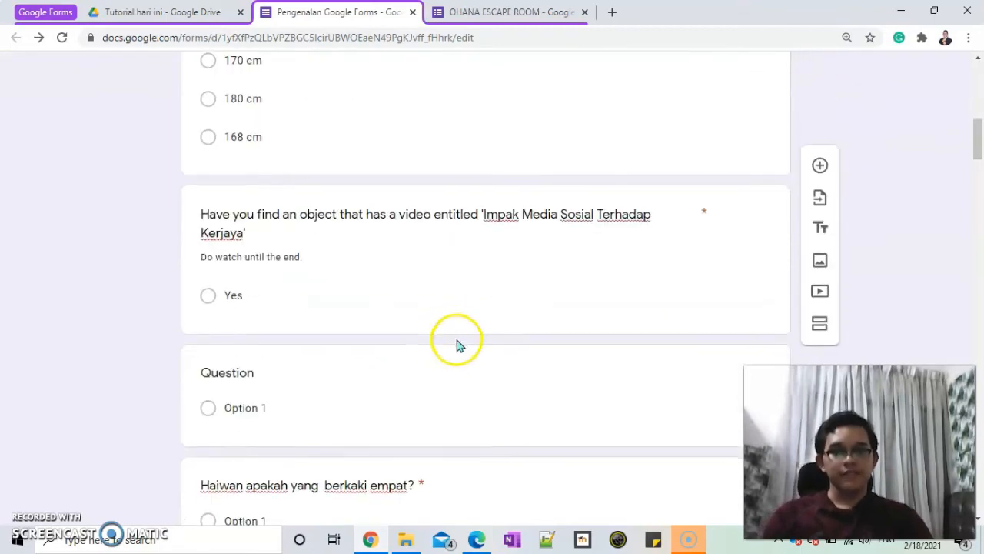
{"action": "scroll", "coordinate": [456, 332], "scroll_direction": "down", "scroll_amount": 8}
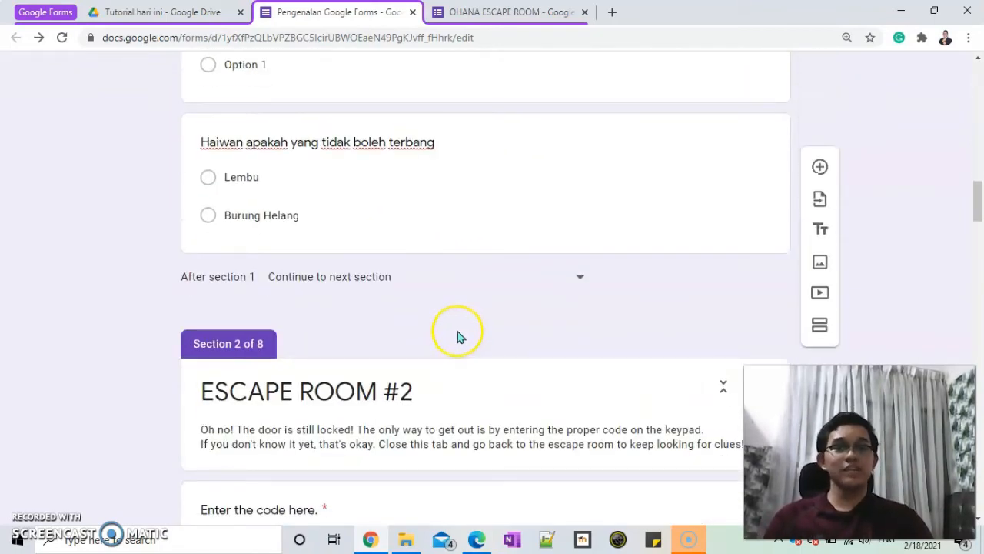
{"action": "scroll", "coordinate": [458, 330], "scroll_direction": "up", "scroll_amount": 10}
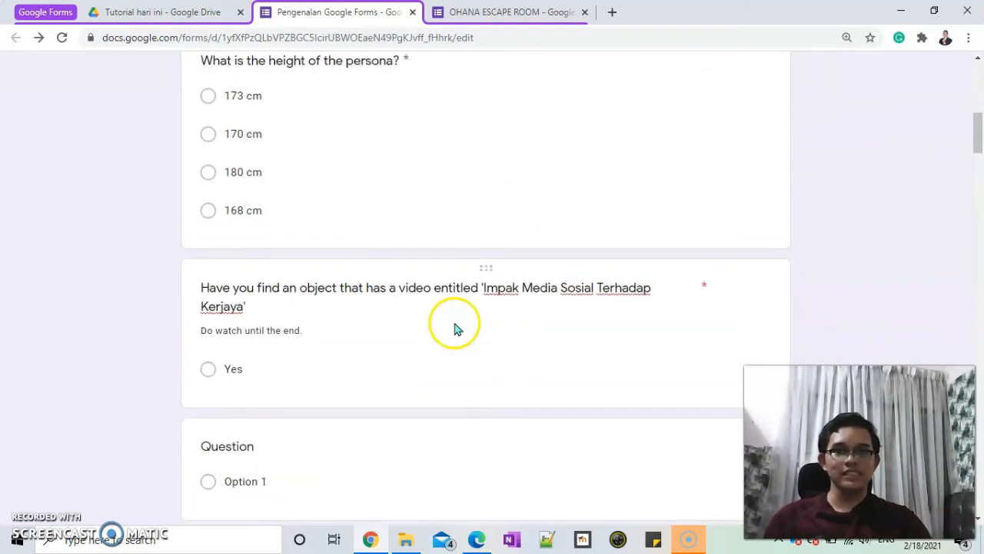
{"action": "scroll", "coordinate": [454, 329], "scroll_direction": "up", "scroll_amount": 7}
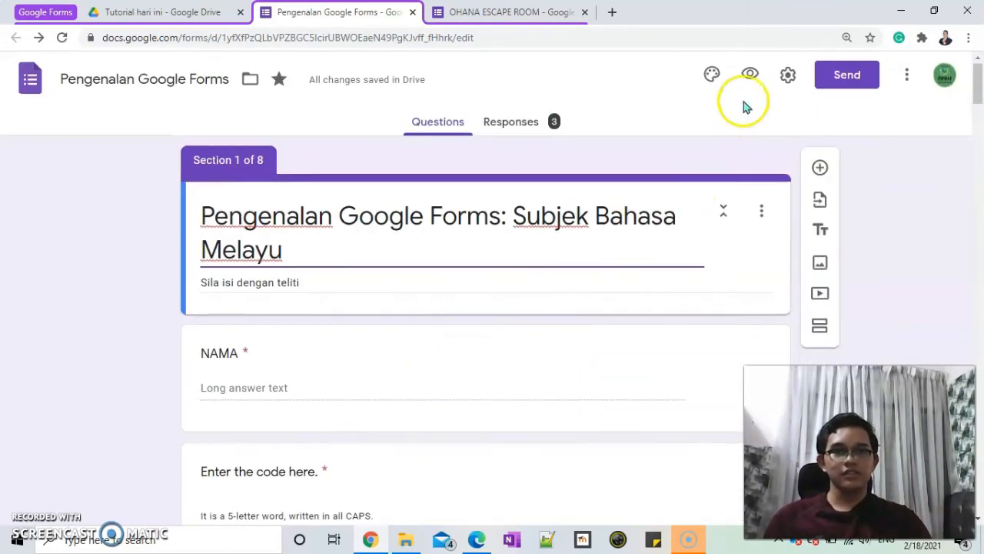
{"action": "left_click", "coordinate": [752, 79]}
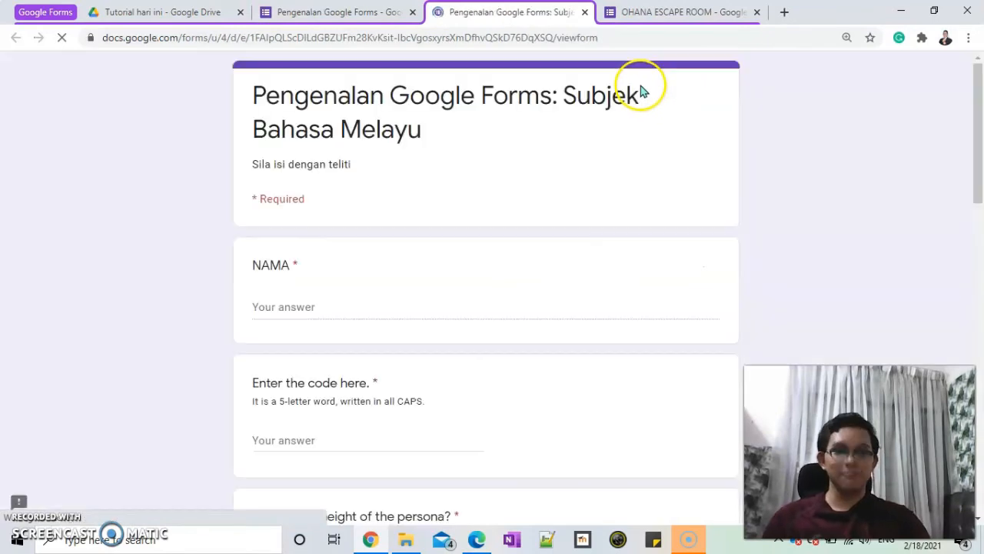
Answer NAMA, choose 173 cm and Option 1, then try to continue.
{"action": "scroll", "coordinate": [407, 246], "scroll_direction": "down", "scroll_amount": 1}
{"action": "left_click", "coordinate": [323, 235]}
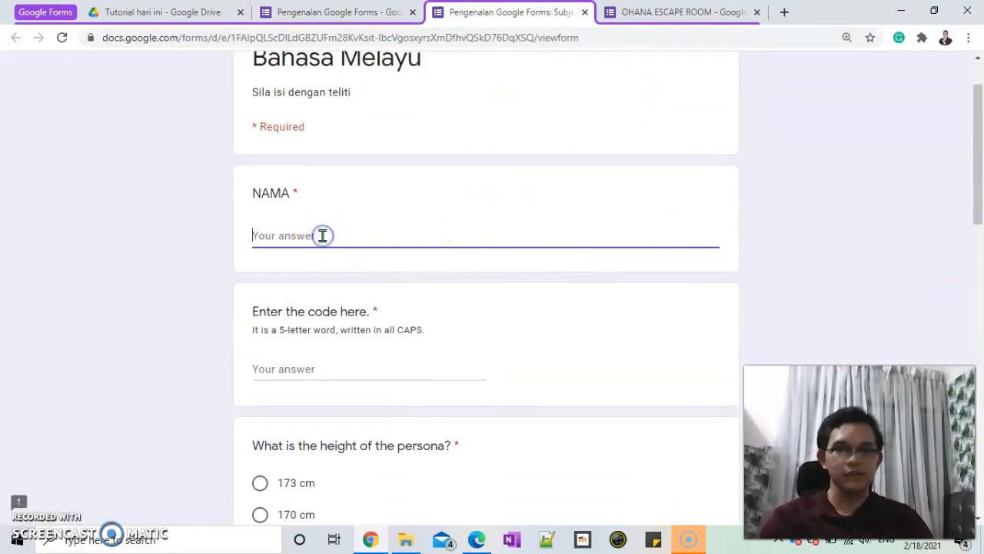
{"action": "scroll", "coordinate": [324, 228], "scroll_direction": "down", "scroll_amount": 3}
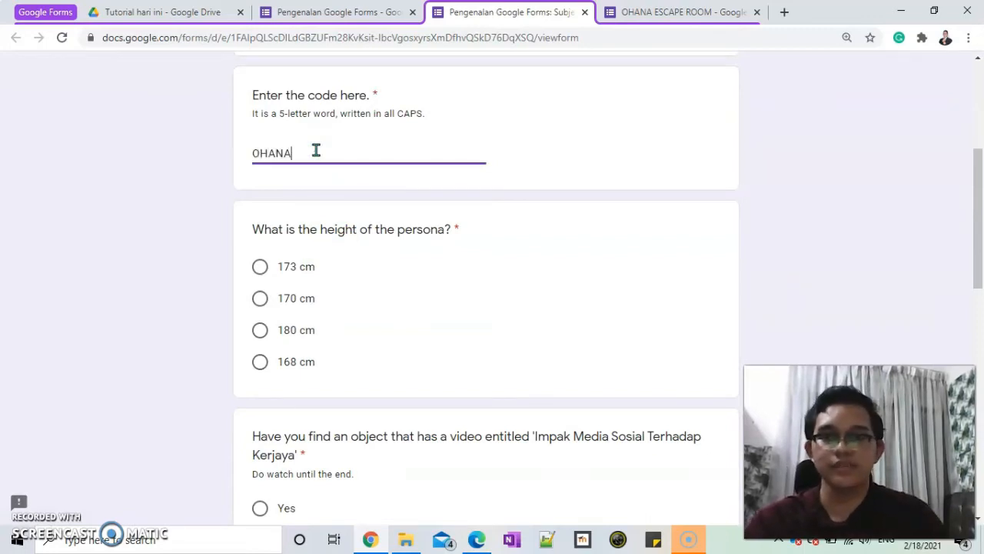
{"action": "scroll", "coordinate": [307, 157], "scroll_direction": "down", "scroll_amount": 2}
{"action": "left_click", "coordinate": [260, 125]}
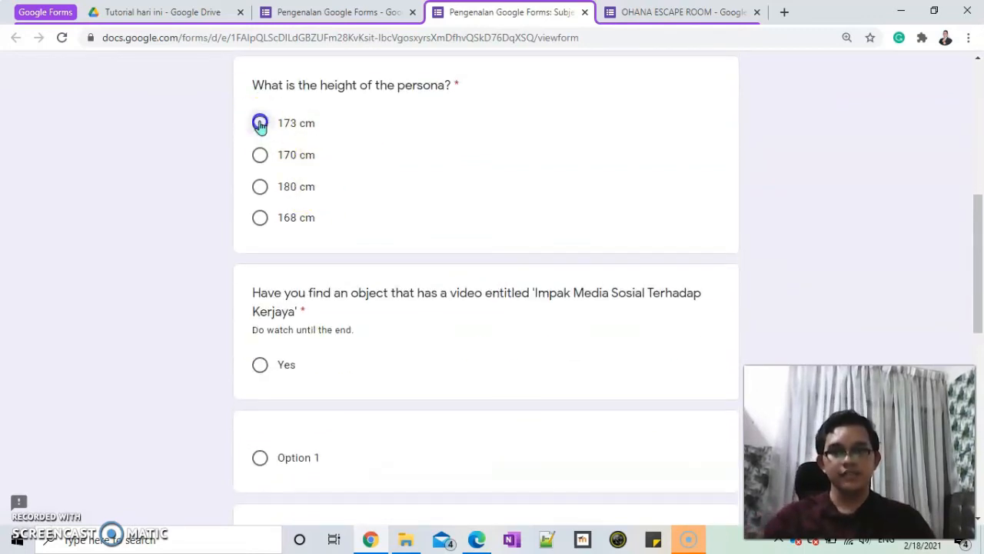
{"action": "scroll", "coordinate": [265, 177], "scroll_direction": "down", "scroll_amount": 2}
{"action": "left_click", "coordinate": [261, 318]}
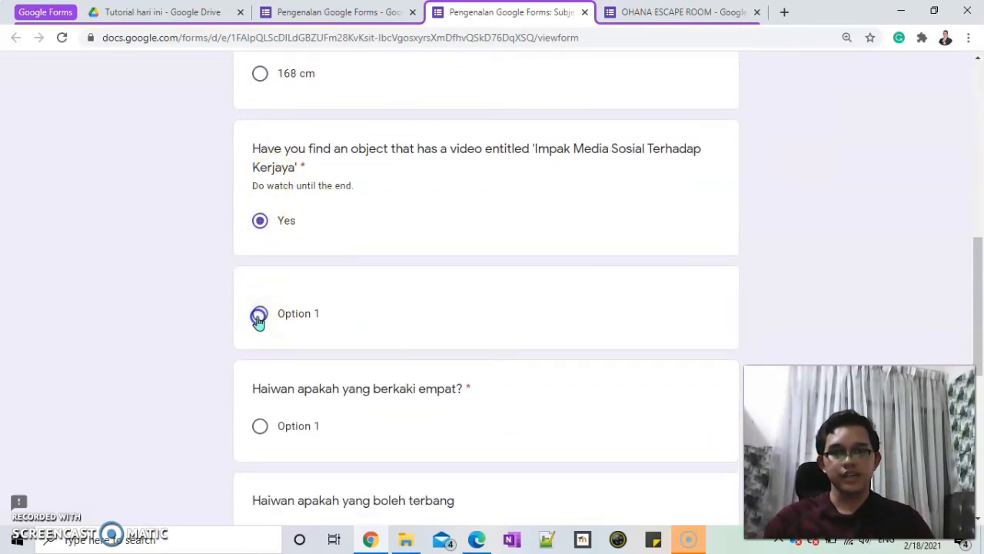
{"action": "scroll", "coordinate": [262, 319], "scroll_direction": "down", "scroll_amount": 3}
{"action": "scroll", "coordinate": [265, 273], "scroll_direction": "down", "scroll_amount": 2}
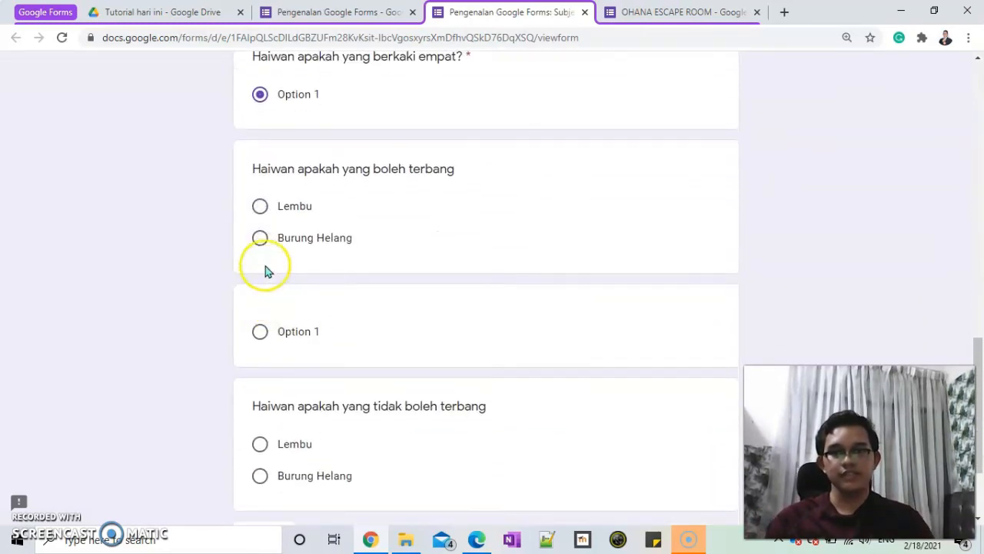
{"action": "scroll", "coordinate": [341, 343], "scroll_direction": "down", "scroll_amount": 1}
{"action": "left_click", "coordinate": [263, 397]}
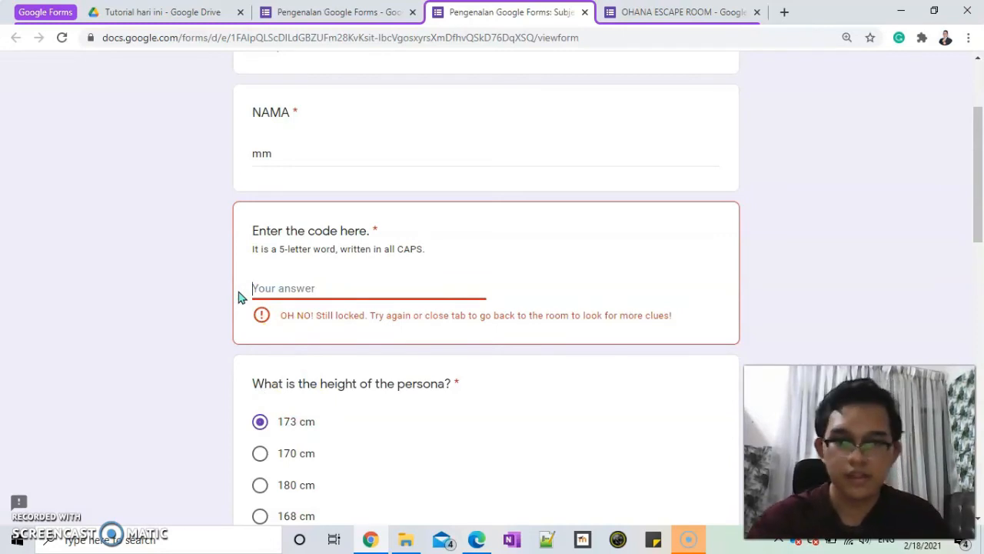
Re-enter the code as uppercase OHANA in the code field.
{"action": "type", "text": "ohana"}
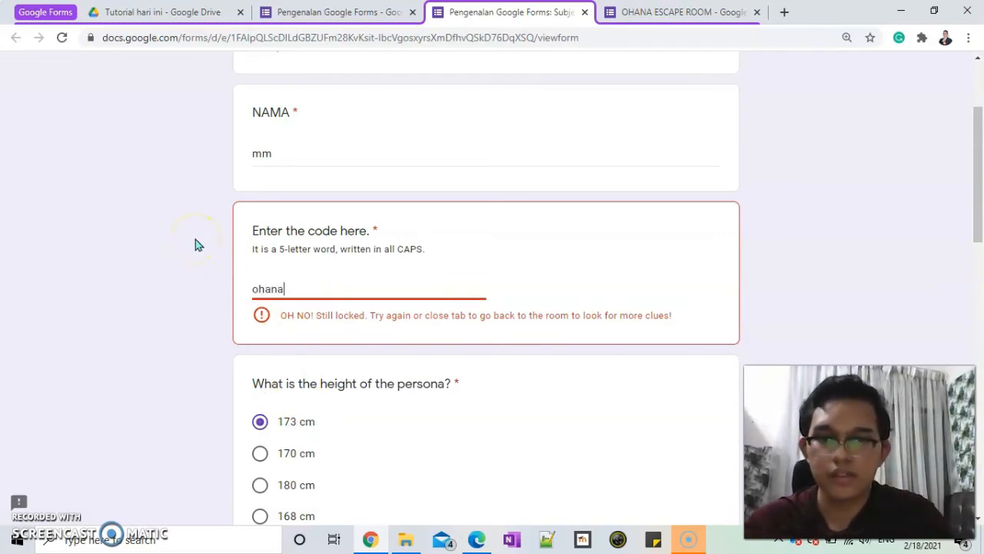
{"action": "key", "text": "BackSpace"}
{"action": "key", "text": "BackSpace"}
{"action": "key", "text": "BackSpace"}
{"action": "key", "text": "BackSpace"}
{"action": "key", "text": "BackSpace"}
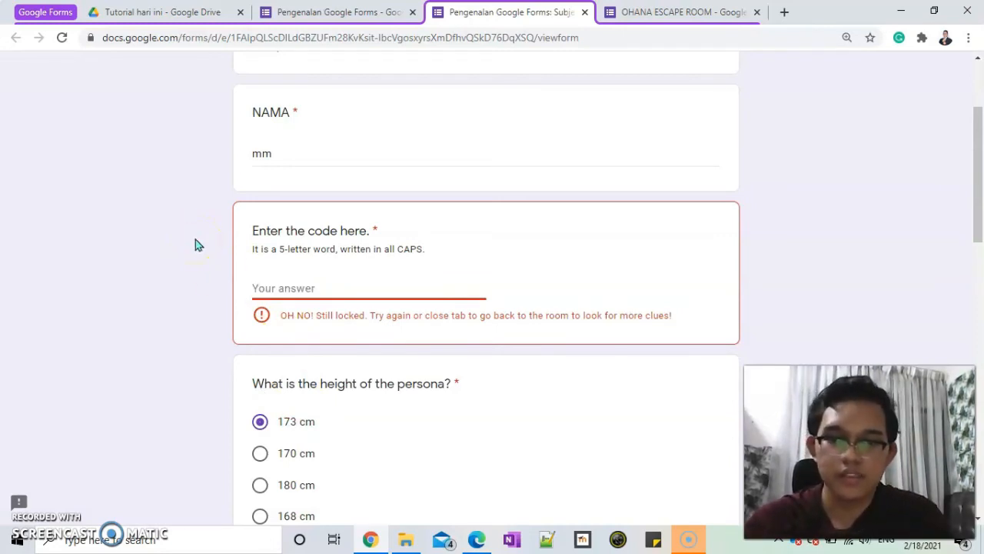
{"action": "type", "text": "OHANA"}
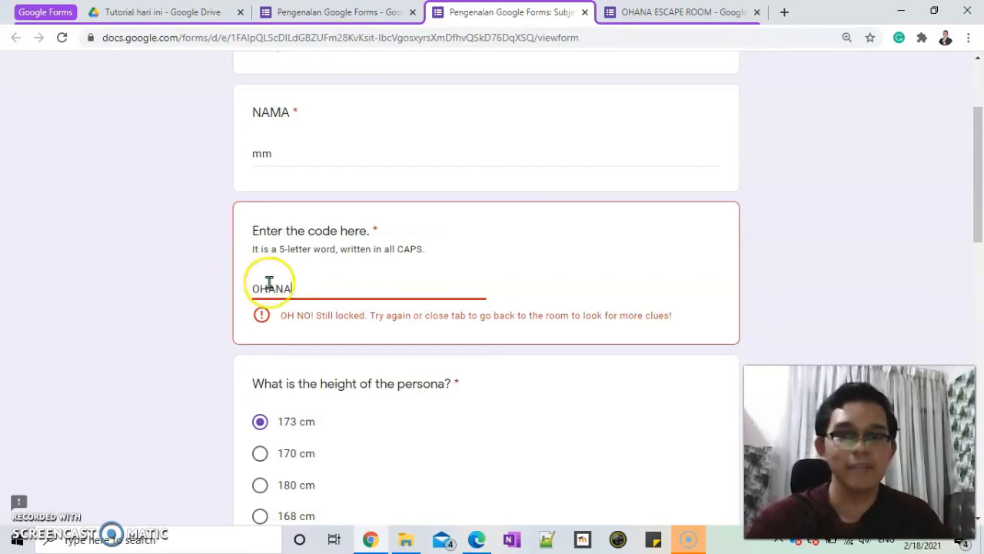
{"action": "scroll", "coordinate": [303, 291], "scroll_direction": "down", "scroll_amount": 10}
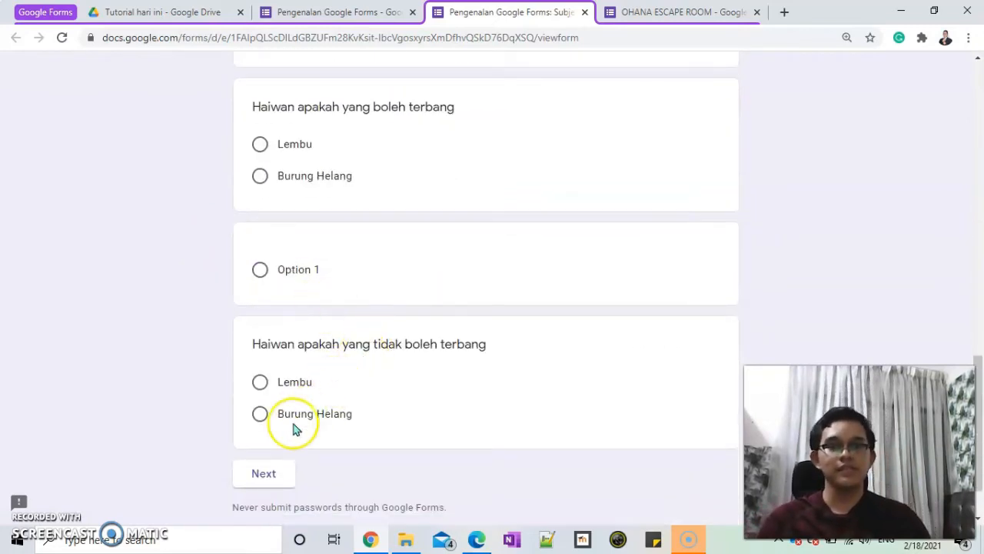
After OHANA stays locked, replace it with a different five-letter code and continue.
{"action": "left_click", "coordinate": [274, 469]}
{"action": "scroll", "coordinate": [330, 336], "scroll_direction": "up", "scroll_amount": 1}
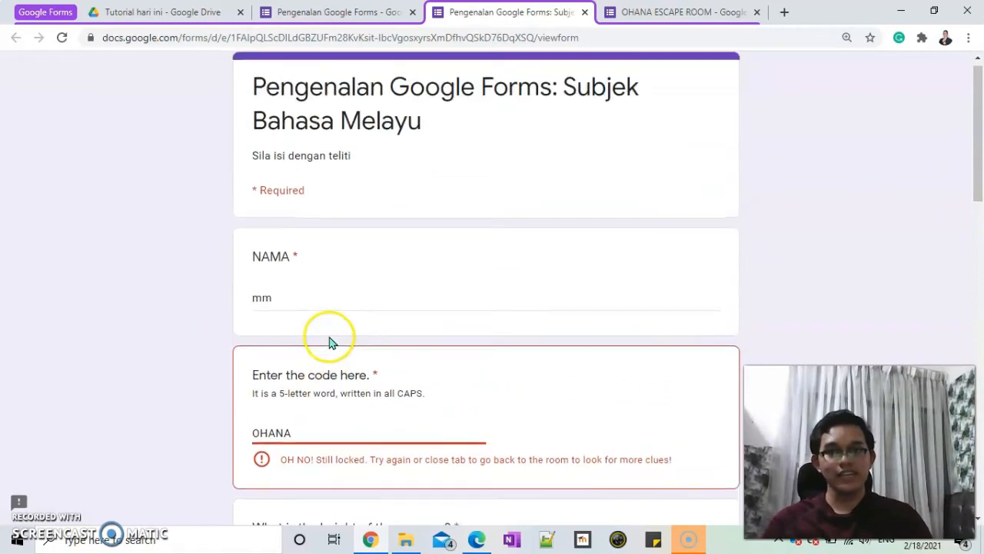
{"action": "scroll", "coordinate": [327, 346], "scroll_direction": "down", "scroll_amount": 1}
{"action": "left_click", "coordinate": [301, 358]}
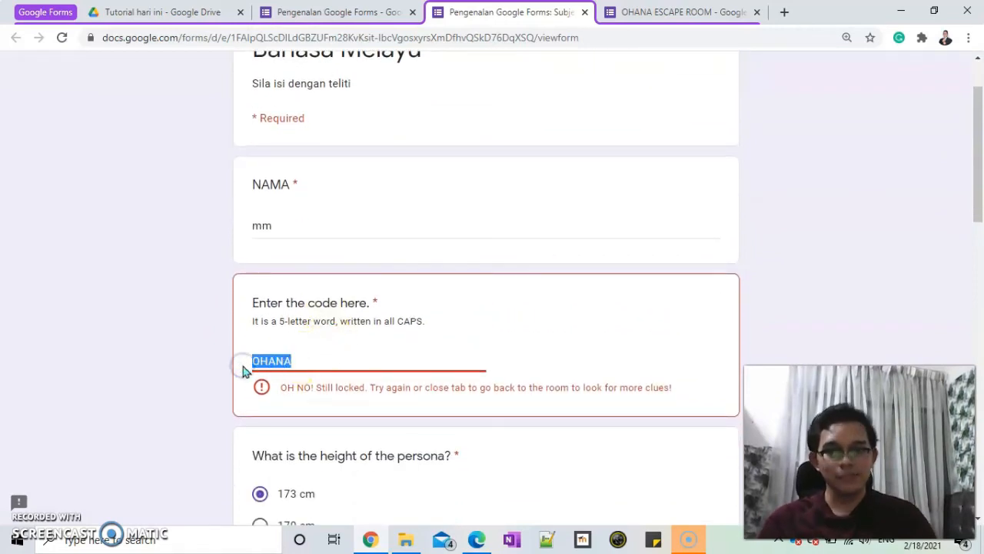
{"action": "type", "text": "I"}
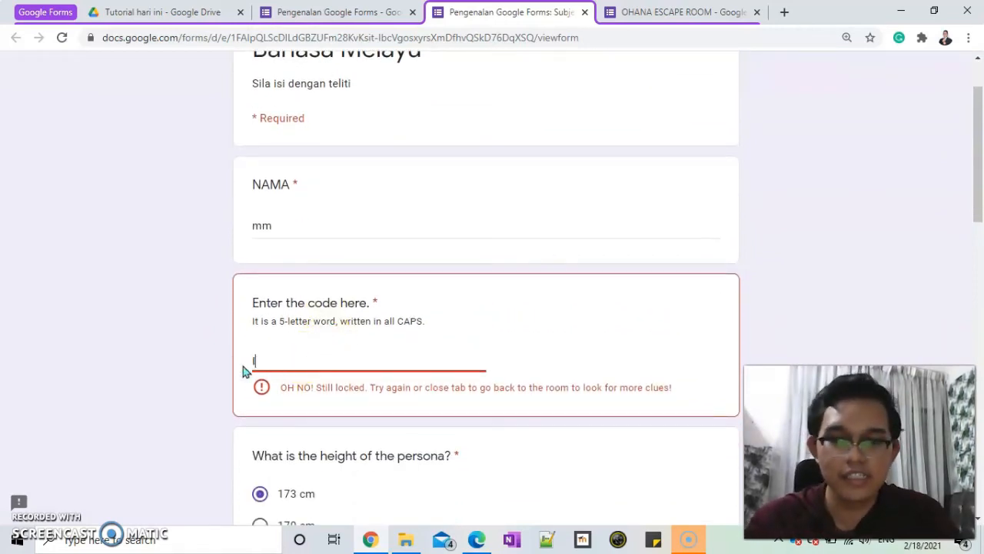
{"action": "type", "text": "QBAL"}
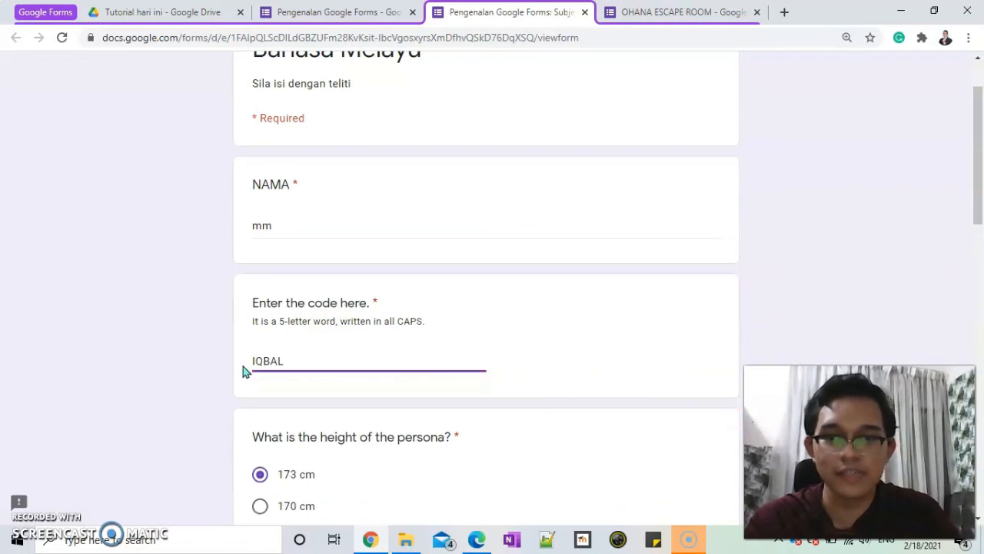
{"action": "left_click", "coordinate": [240, 370]}
{"action": "scroll", "coordinate": [334, 343], "scroll_direction": "down", "scroll_amount": 15}
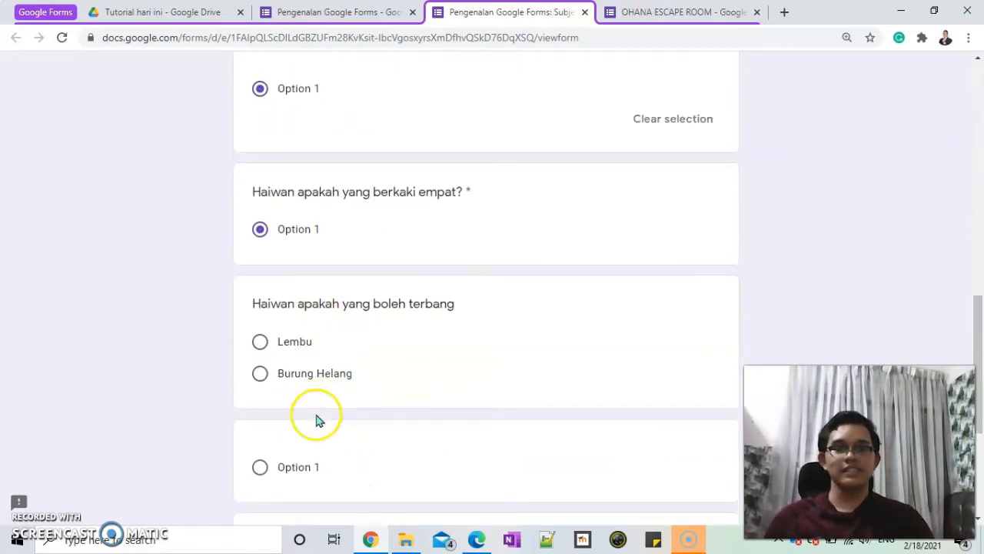
{"action": "left_click", "coordinate": [273, 408]}
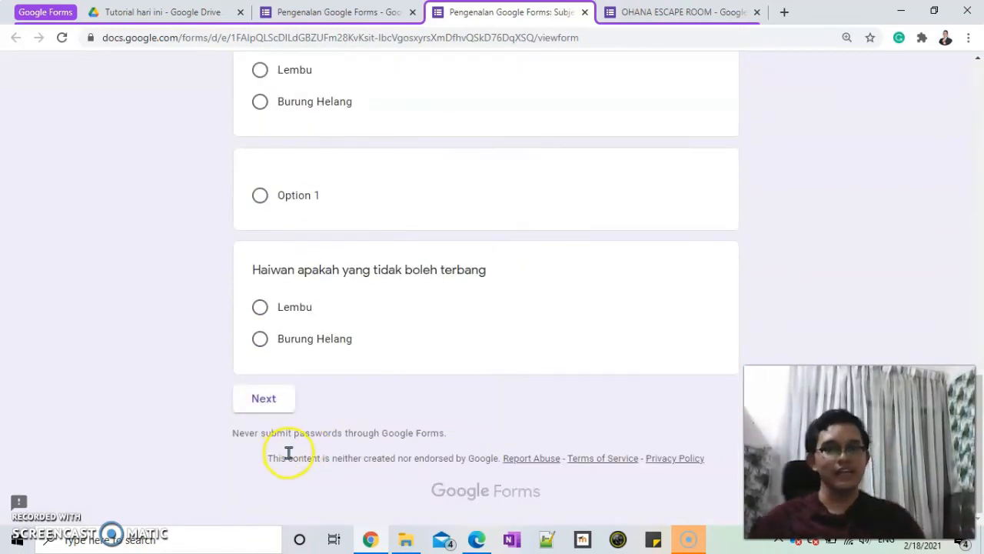
Advance to the ESCAPE ROOM #2 page and look over its empty code field.
{"action": "left_click", "coordinate": [269, 406]}
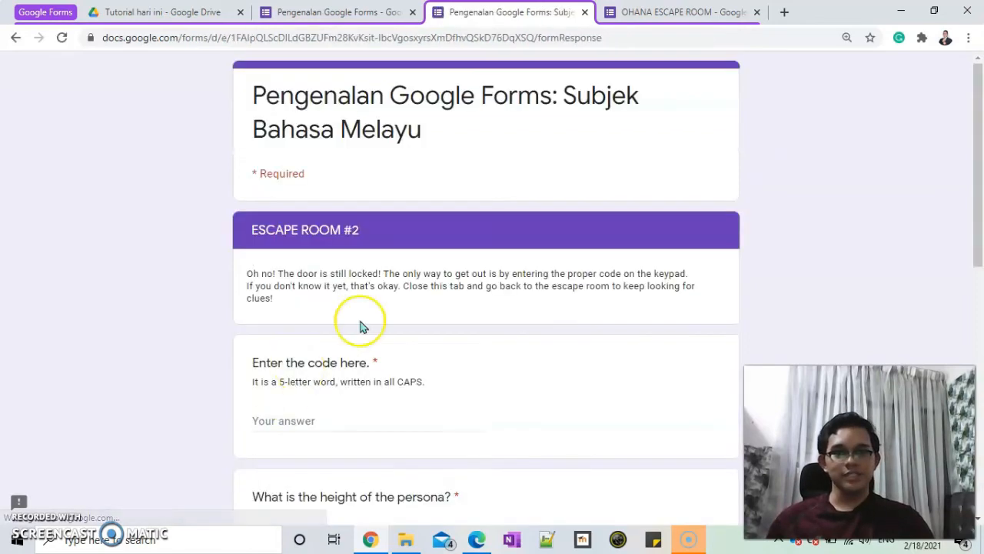
{"action": "scroll", "coordinate": [430, 269], "scroll_direction": "down", "scroll_amount": 1}
{"action": "scroll", "coordinate": [461, 242], "scroll_direction": "up", "scroll_amount": 1}
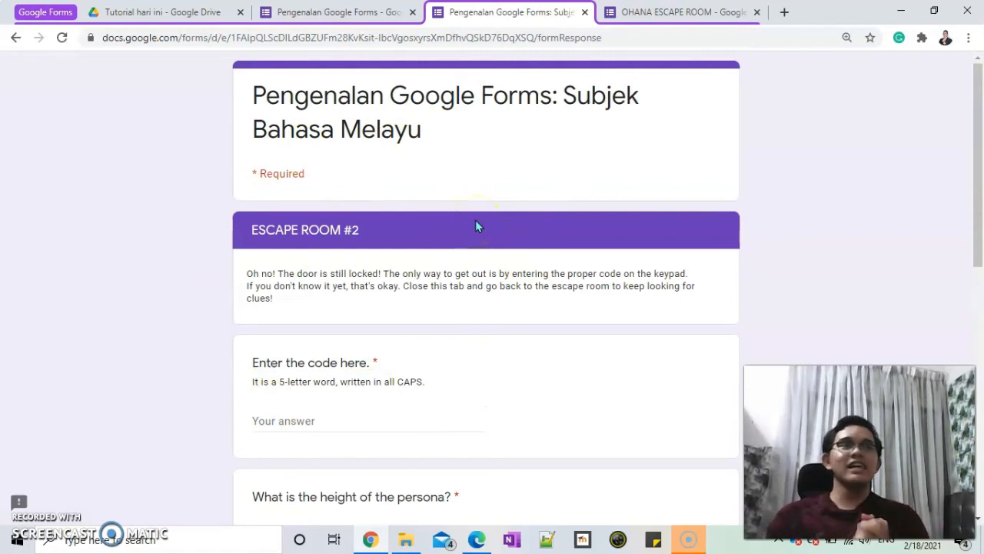
{"action": "scroll", "coordinate": [532, 278], "scroll_direction": "down", "scroll_amount": 1}
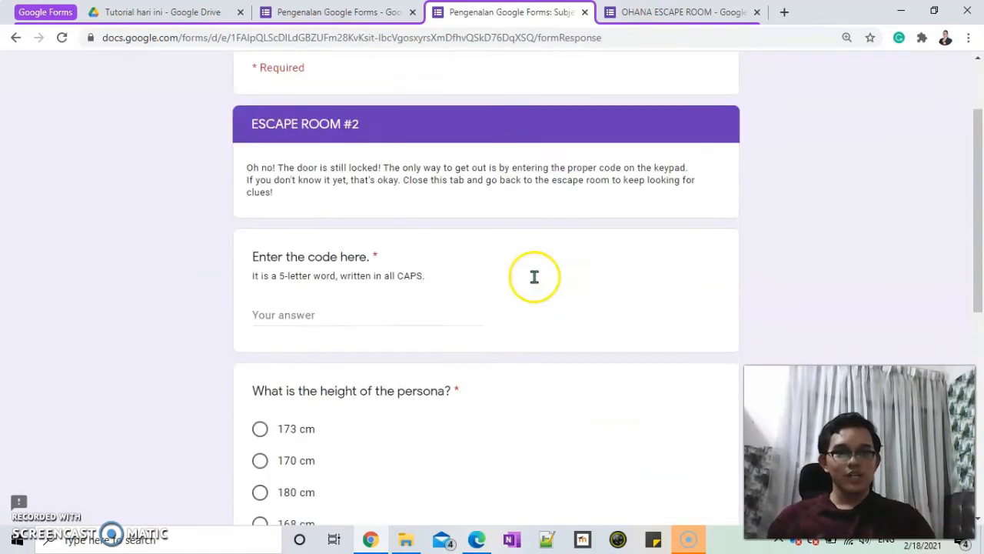
{"action": "scroll", "coordinate": [531, 277], "scroll_direction": "up", "scroll_amount": 1}
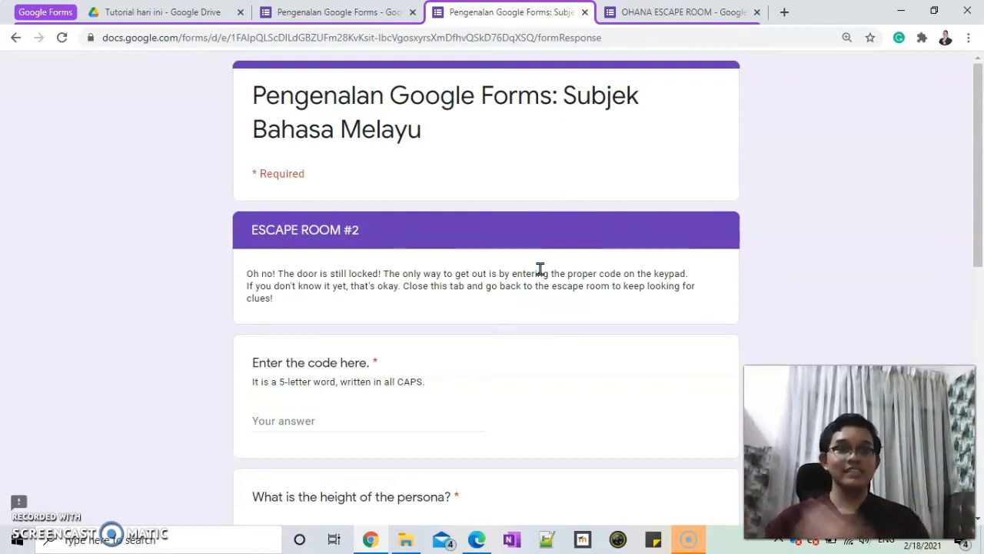
Back in the editor, insert a new section after Section 1's last question.
{"action": "left_click", "coordinate": [340, 11]}
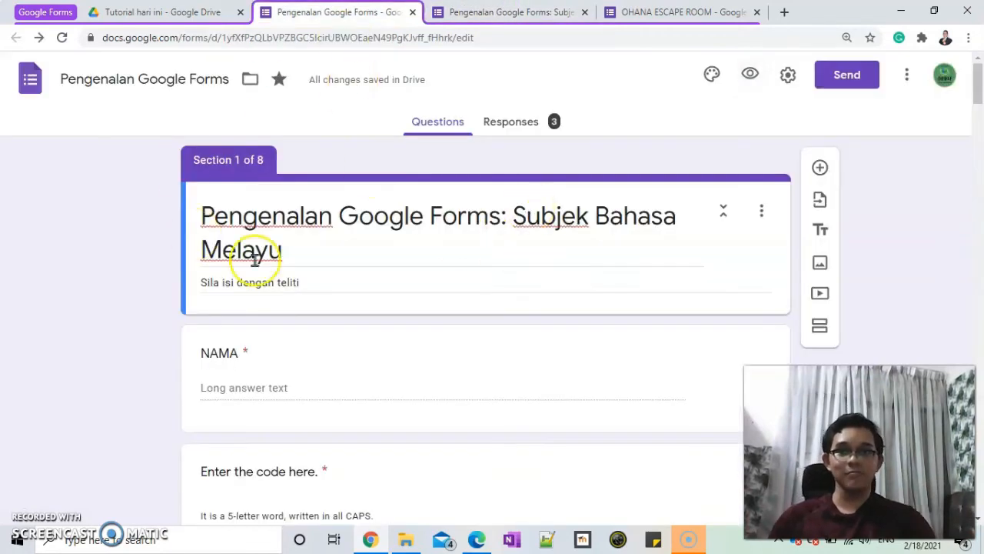
{"action": "scroll", "coordinate": [359, 307], "scroll_direction": "down", "scroll_amount": 7}
{"action": "scroll", "coordinate": [357, 305], "scroll_direction": "down", "scroll_amount": 12}
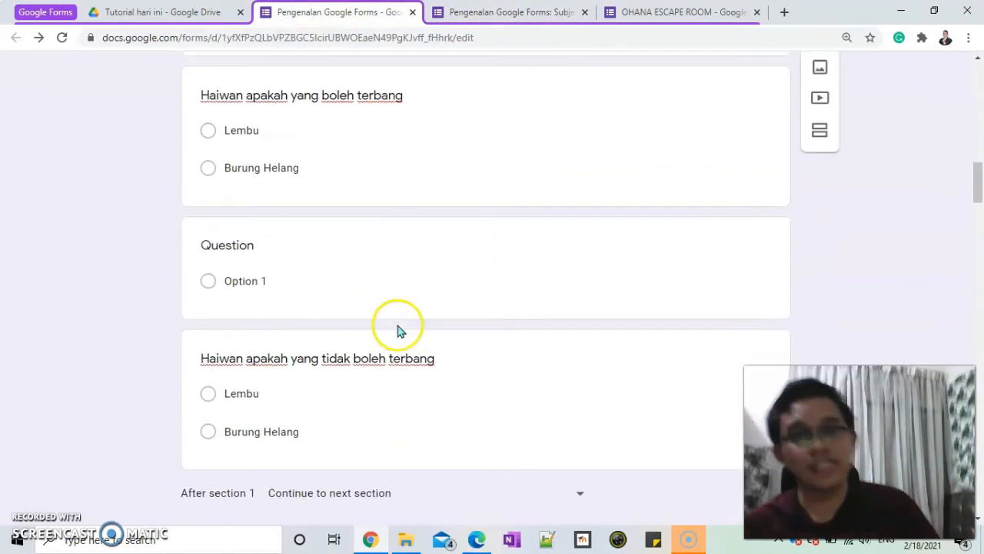
{"action": "scroll", "coordinate": [500, 127], "scroll_direction": "up", "scroll_amount": 2}
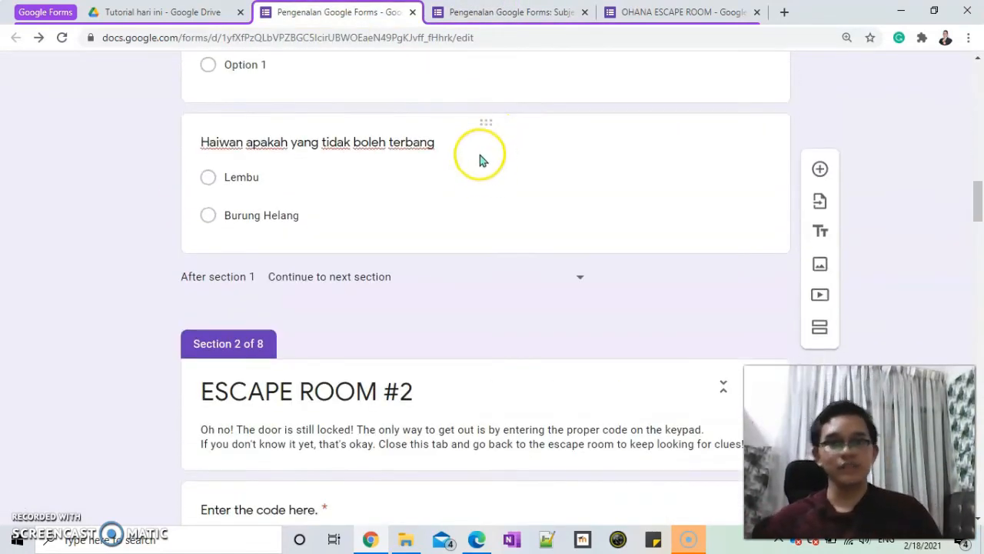
{"action": "left_click", "coordinate": [487, 126]}
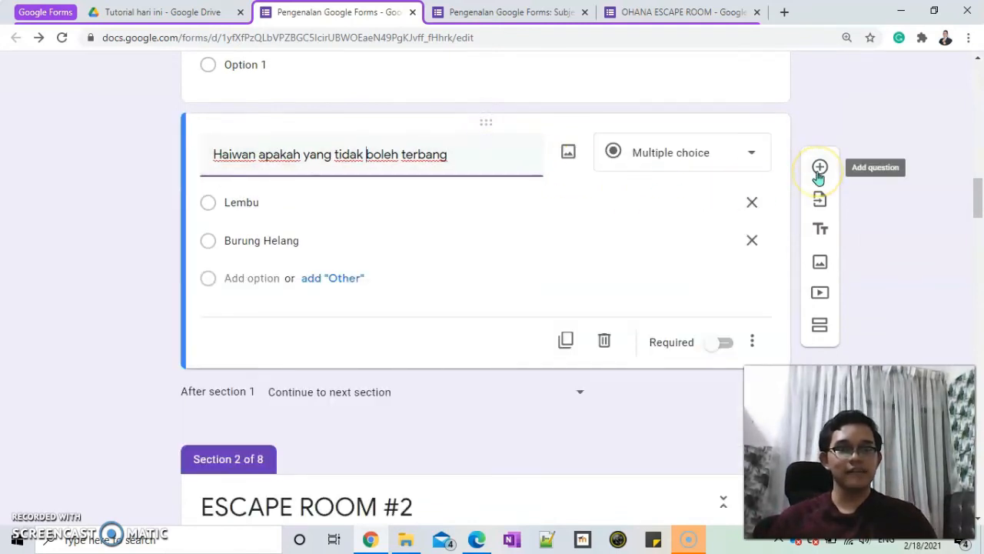
{"action": "left_click", "coordinate": [825, 326]}
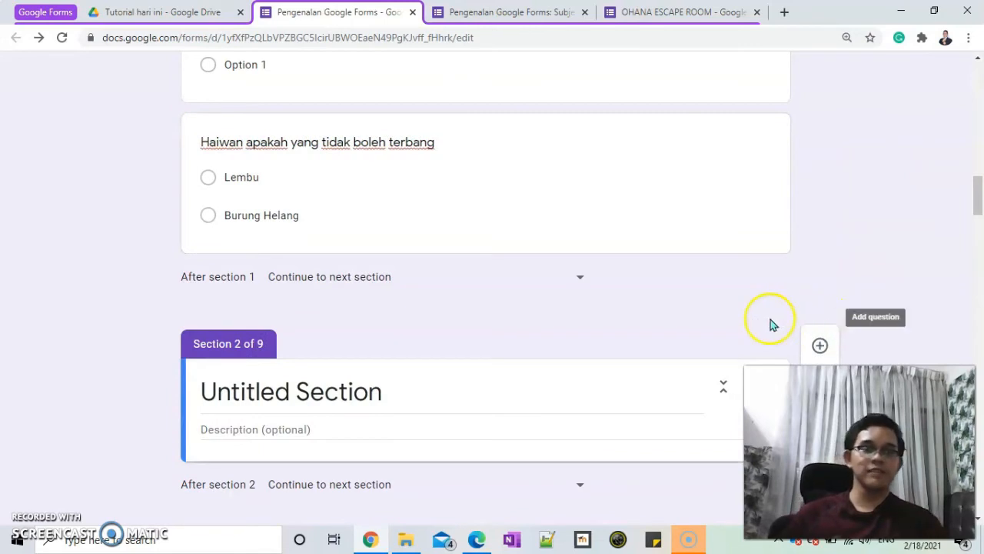
Title the new section Bahagian B.
{"action": "scroll", "coordinate": [505, 323], "scroll_direction": "down", "scroll_amount": 2}
{"action": "left_click", "coordinate": [321, 239]}
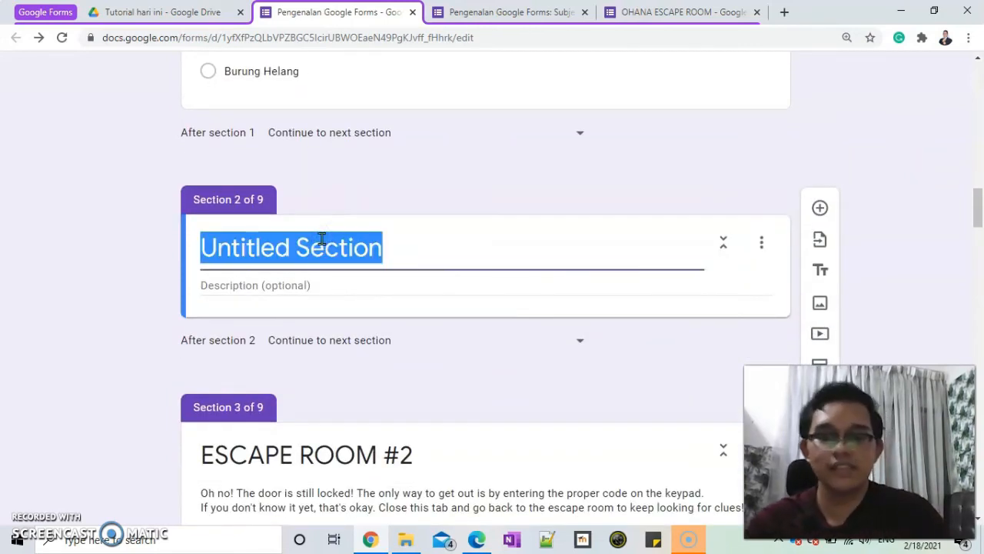
{"action": "type", "text": "SE"}
{"action": "key", "text": "BackSpace"}
{"action": "key", "text": "BackSpace"}
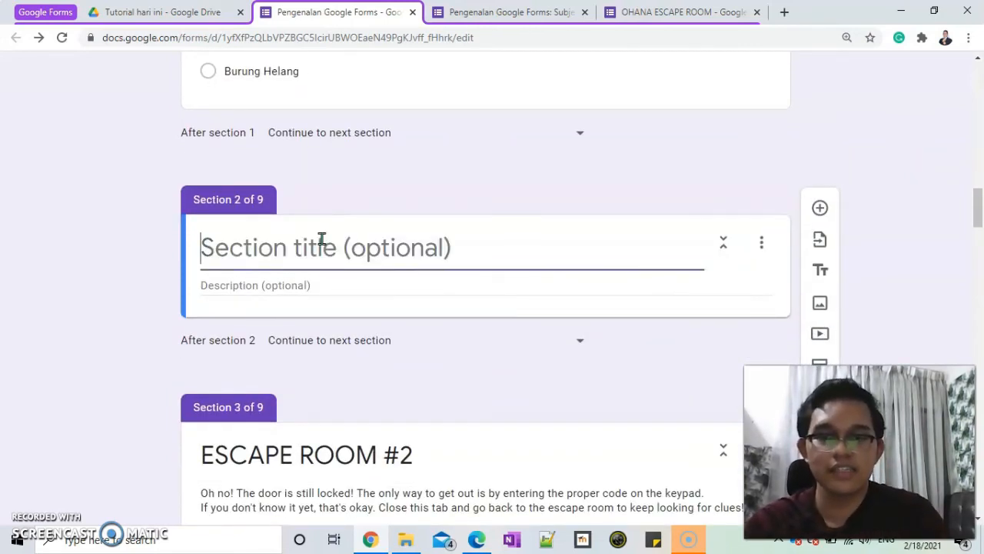
{"action": "type", "text": "Bahagian B"}
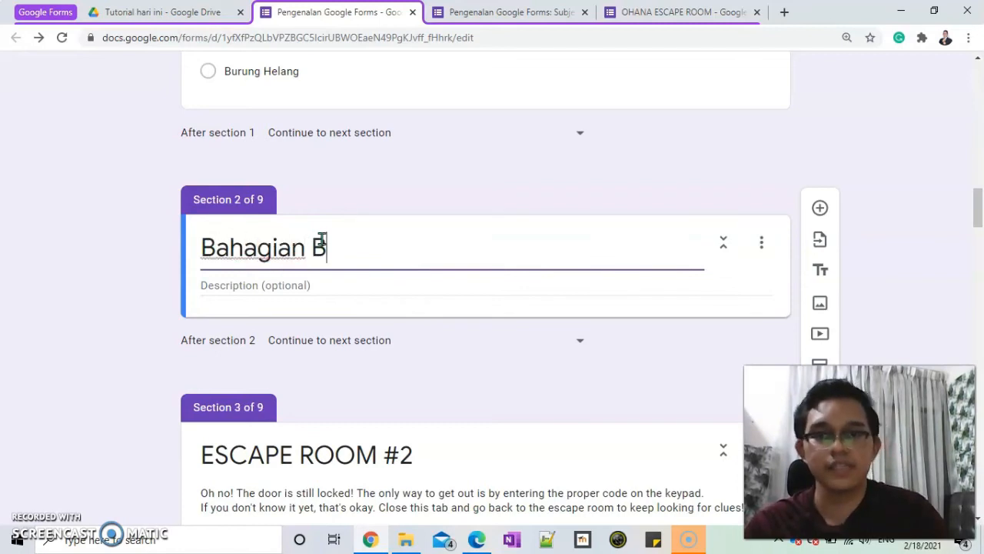
{"action": "left_click", "coordinate": [321, 285]}
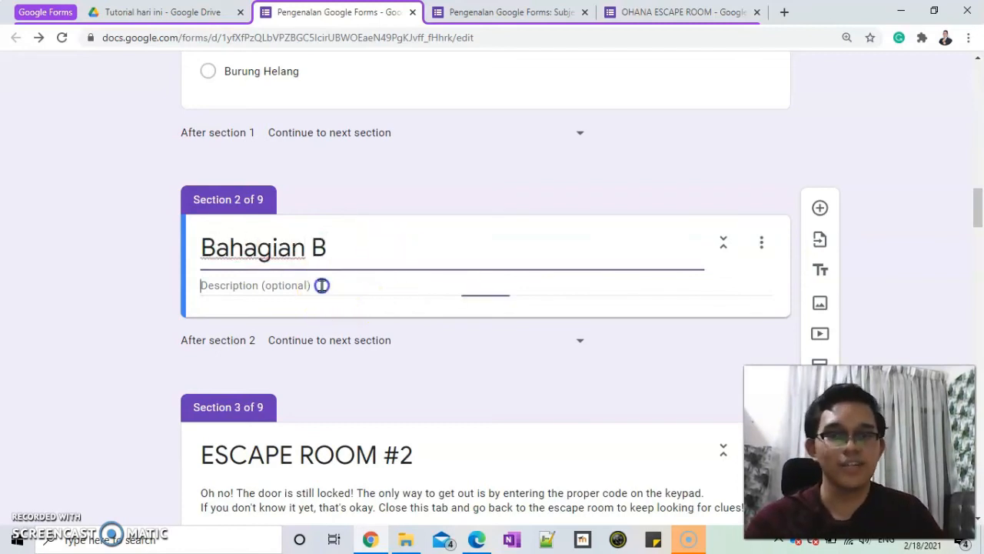
Add a blank multiple-choice question to Bahagian B.
{"action": "left_click", "coordinate": [819, 208]}
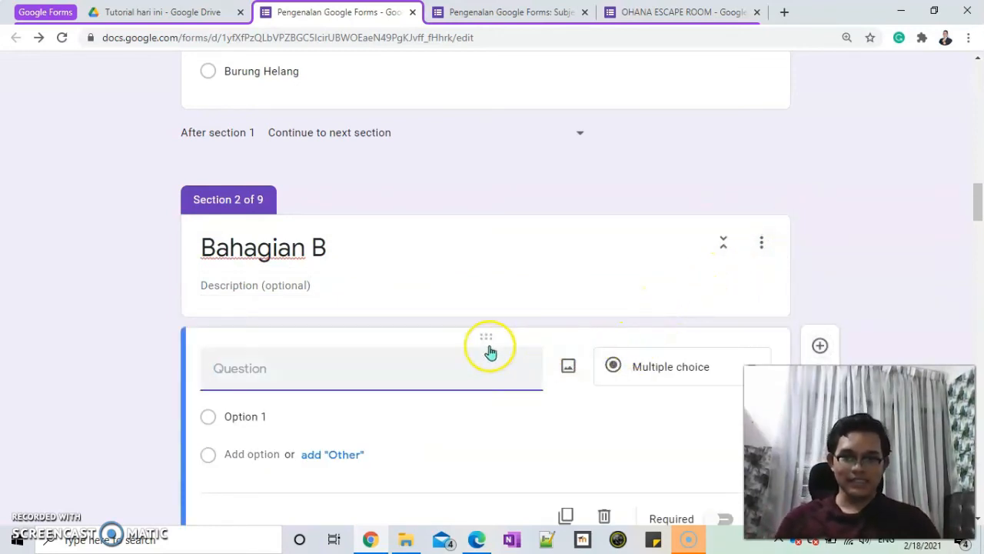
{"action": "left_click_drag", "start_coordinate": [489, 347], "coordinate": [421, 267]}
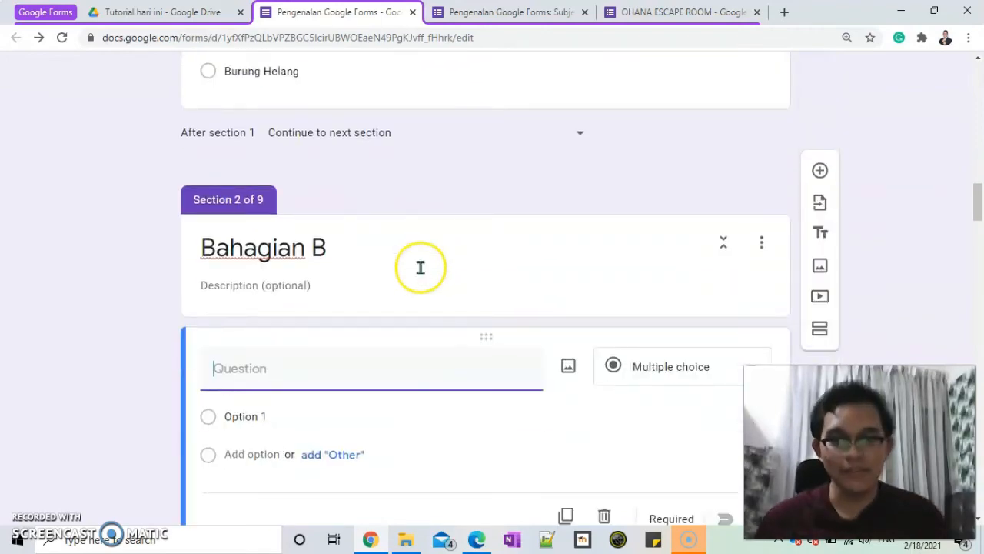
{"action": "scroll", "coordinate": [442, 223], "scroll_direction": "up", "scroll_amount": 5}
{"action": "scroll", "coordinate": [438, 218], "scroll_direction": "down", "scroll_amount": 12}
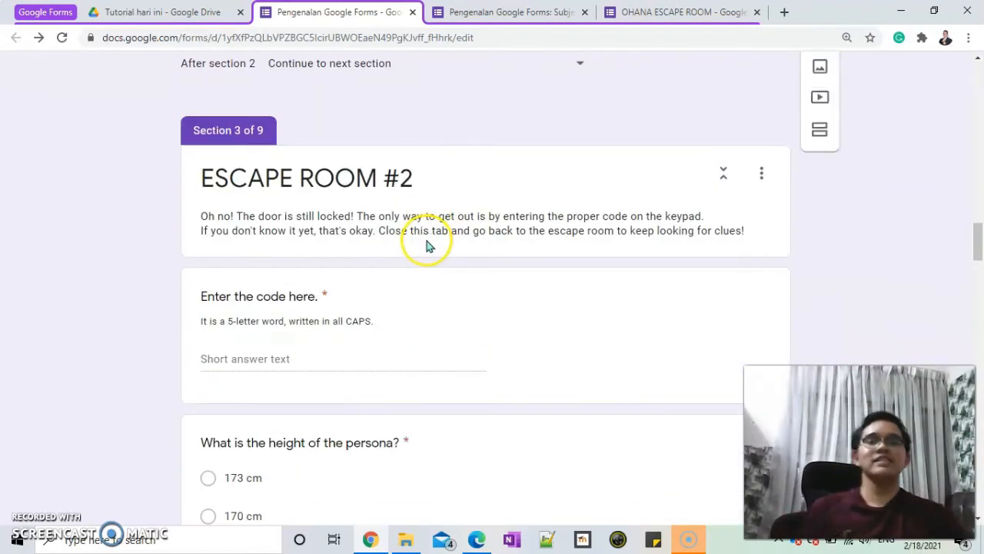
{"action": "scroll", "coordinate": [427, 223], "scroll_direction": "down", "scroll_amount": 3}
{"action": "scroll", "coordinate": [428, 215], "scroll_direction": "up", "scroll_amount": 3}
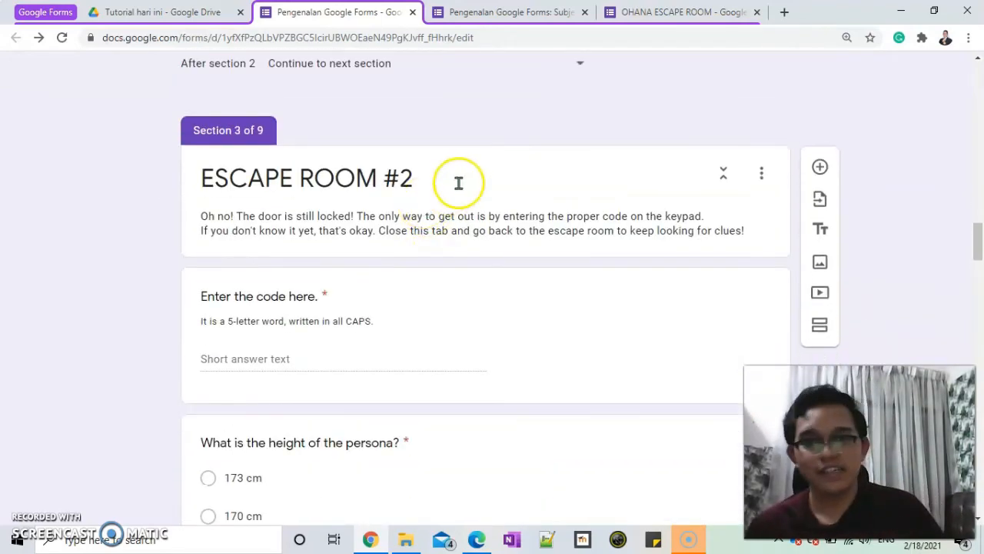
{"action": "scroll", "coordinate": [762, 181], "scroll_direction": "down", "scroll_amount": 2}
{"action": "scroll", "coordinate": [762, 177], "scroll_direction": "up", "scroll_amount": 2}
{"action": "left_click", "coordinate": [762, 182]}
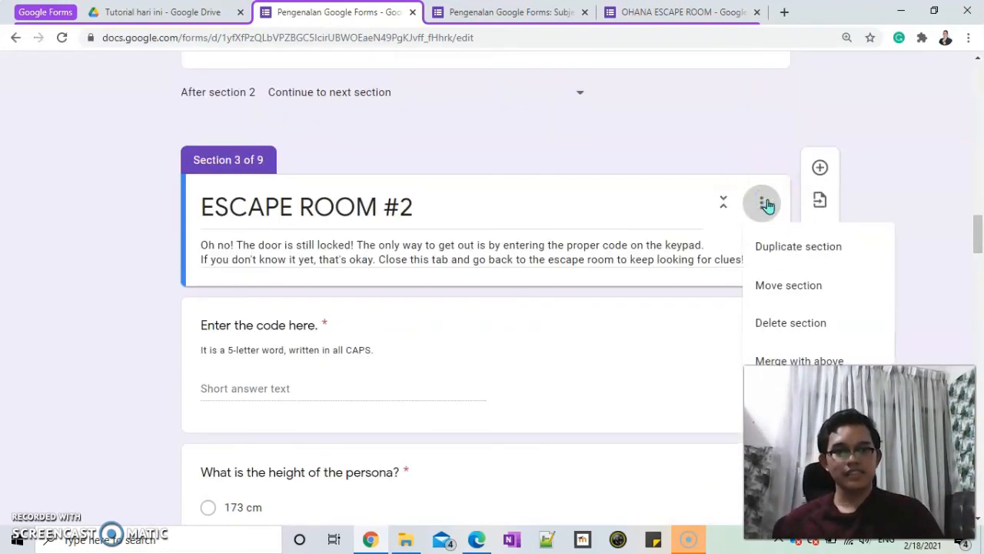
{"action": "scroll", "coordinate": [765, 215], "scroll_direction": "down", "scroll_amount": 1}
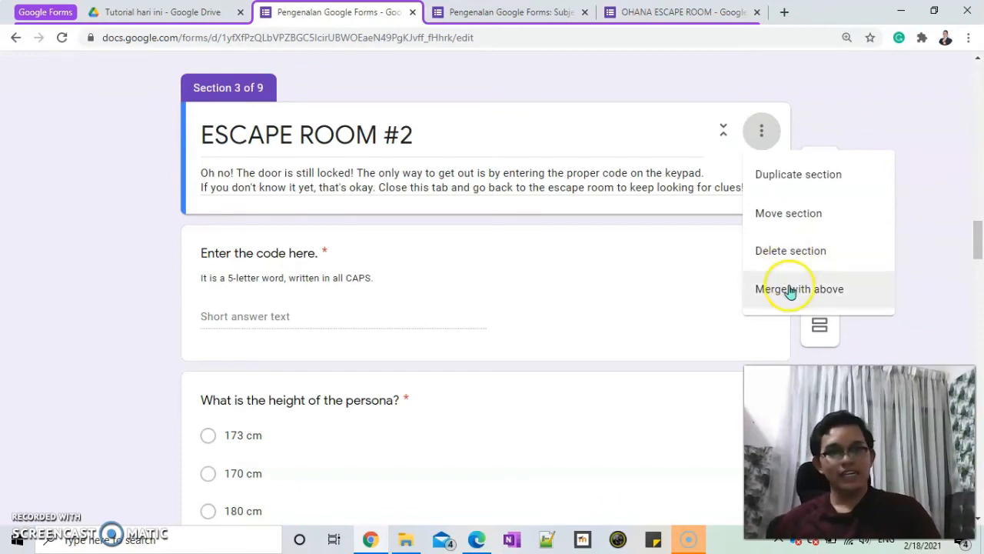
{"action": "scroll", "coordinate": [589, 270], "scroll_direction": "up", "scroll_amount": 5}
{"action": "scroll", "coordinate": [577, 249], "scroll_direction": "down", "scroll_amount": 5}
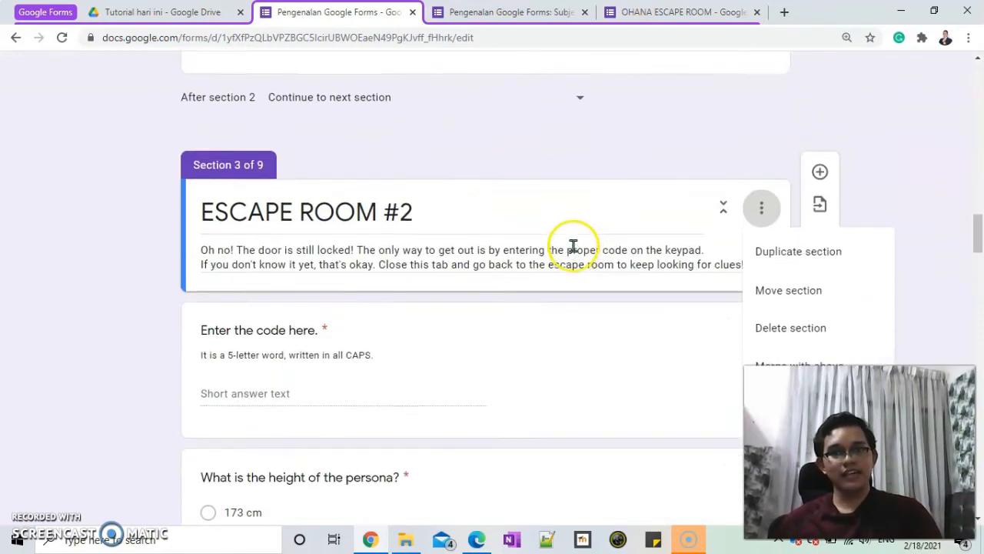
{"action": "scroll", "coordinate": [703, 282], "scroll_direction": "up", "scroll_amount": 1}
{"action": "scroll", "coordinate": [753, 318], "scroll_direction": "down", "scroll_amount": 2}
{"action": "left_click", "coordinate": [793, 300]}
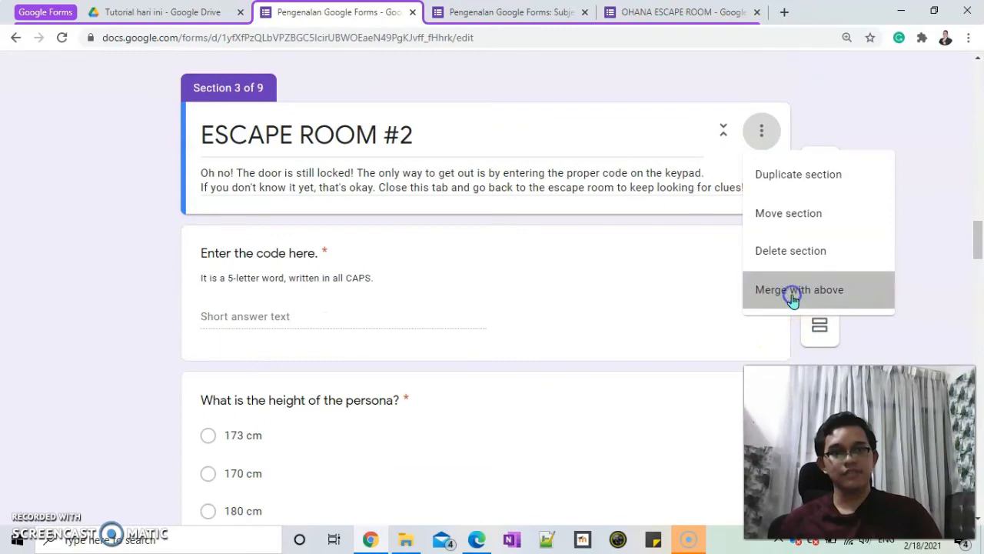
{"action": "scroll", "coordinate": [643, 314], "scroll_direction": "up", "scroll_amount": 5}
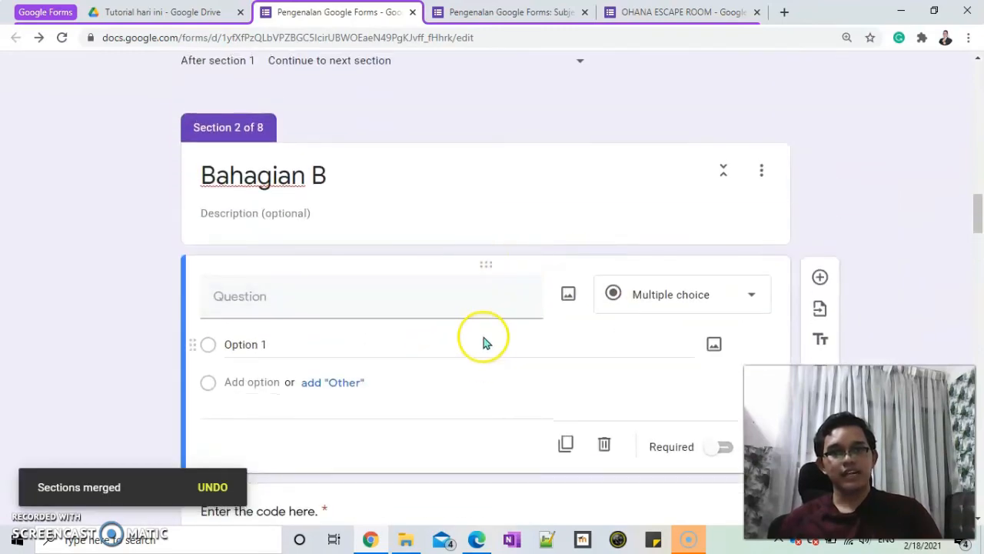
{"action": "scroll", "coordinate": [480, 339], "scroll_direction": "down", "scroll_amount": 7}
{"action": "scroll", "coordinate": [415, 261], "scroll_direction": "up", "scroll_amount": 3}
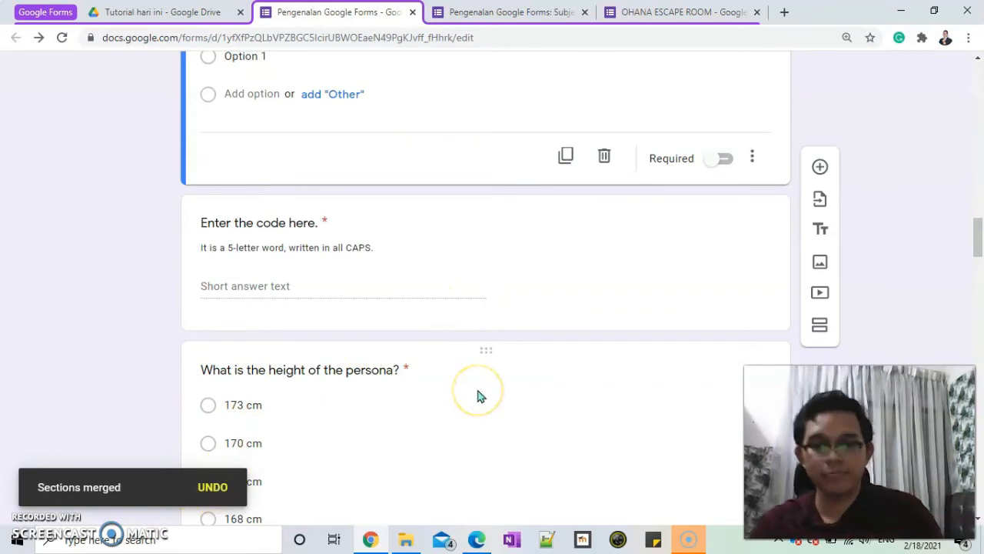
{"action": "key", "text": "ctrl+z"}
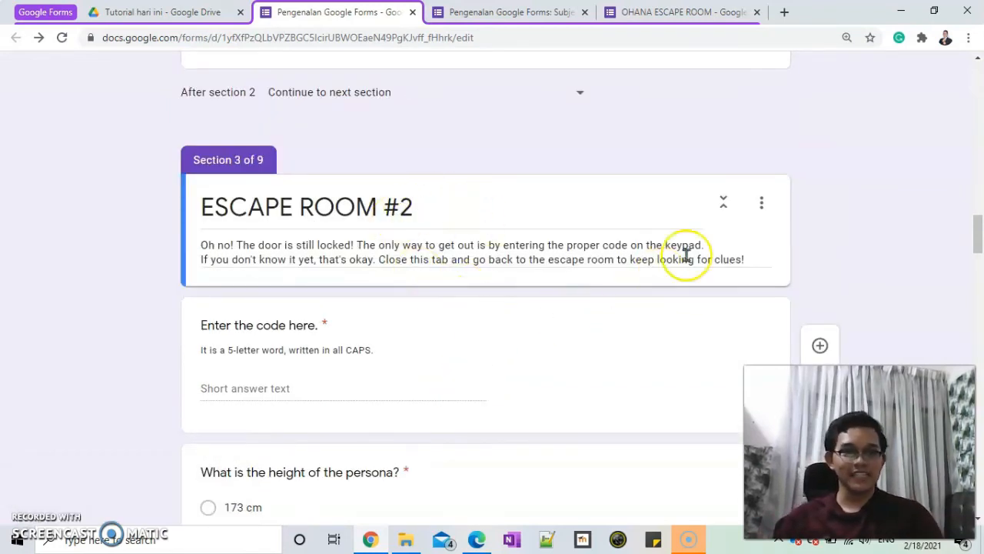
Duplicate the ESCAPE ROOM #2 section, then reopen its section options menu.
{"action": "left_click", "coordinate": [766, 202]}
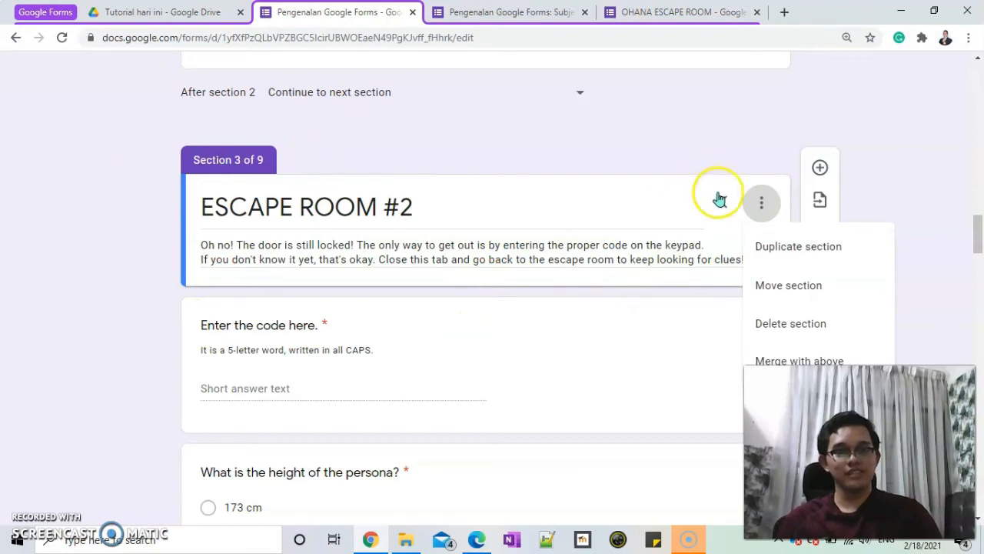
{"action": "left_click", "coordinate": [750, 238]}
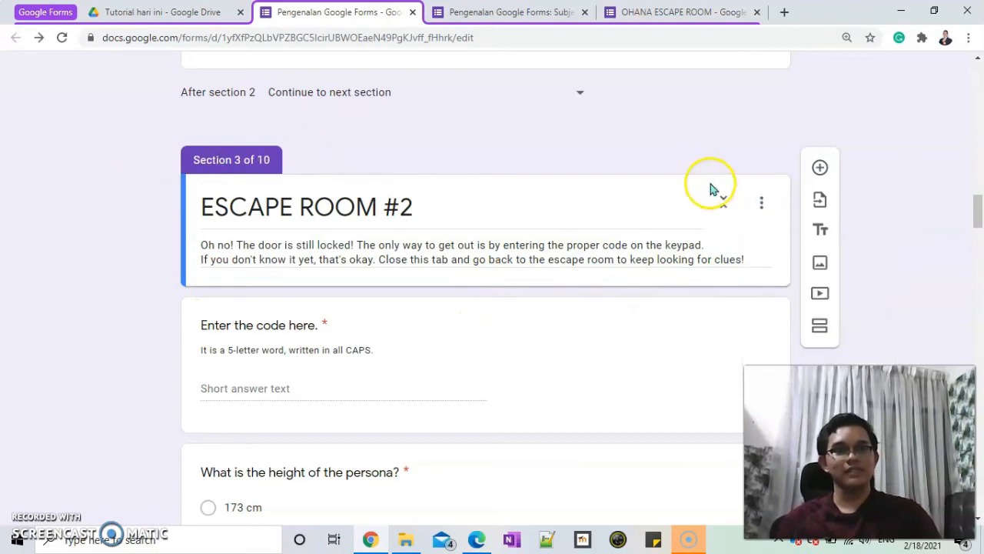
{"action": "scroll", "coordinate": [705, 237], "scroll_direction": "down", "scroll_amount": 10}
{"action": "scroll", "coordinate": [705, 240], "scroll_direction": "up", "scroll_amount": 5}
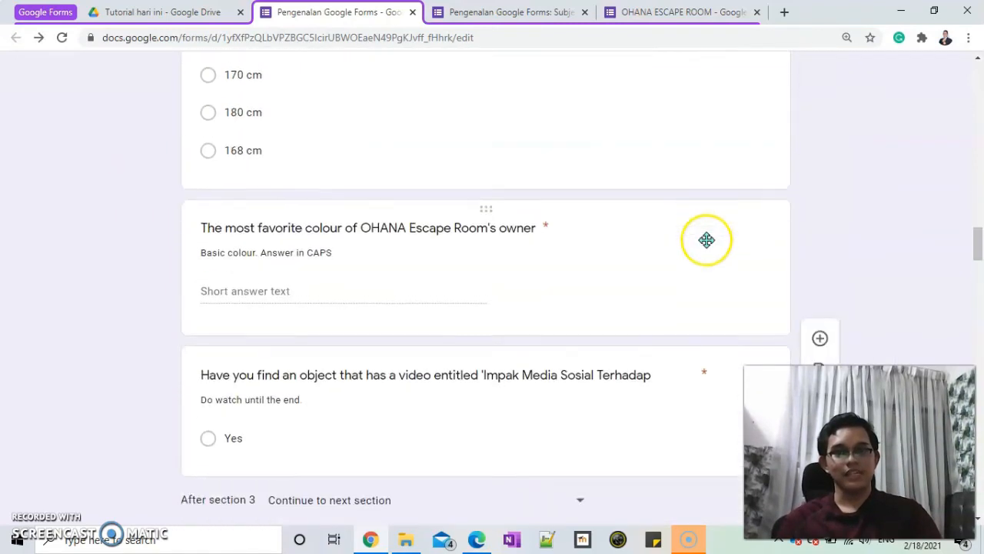
{"action": "scroll", "coordinate": [707, 240], "scroll_direction": "down", "scroll_amount": 3}
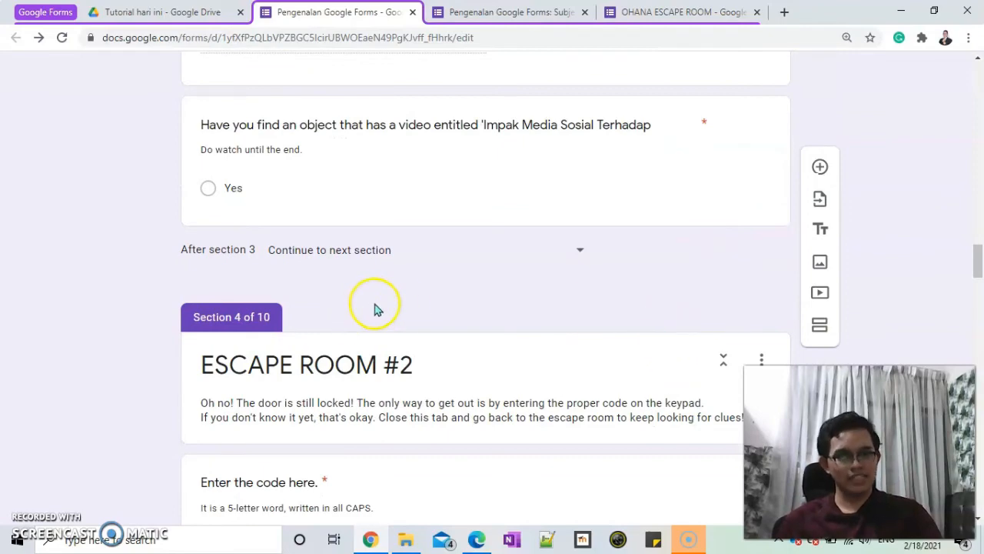
{"action": "scroll", "coordinate": [407, 279], "scroll_direction": "up", "scroll_amount": 8}
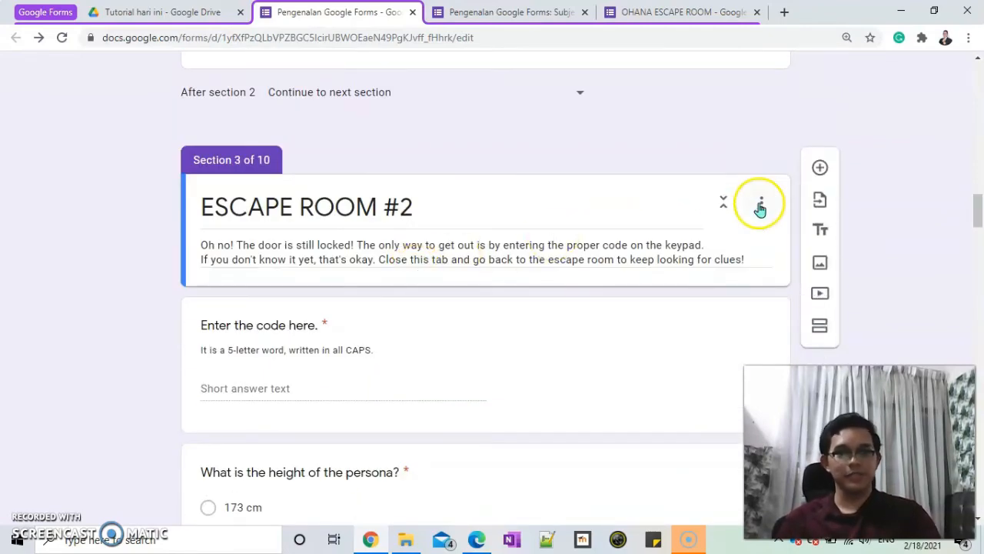
{"action": "left_click", "coordinate": [760, 206]}
{"action": "scroll", "coordinate": [806, 345], "scroll_direction": "down", "scroll_amount": 1}
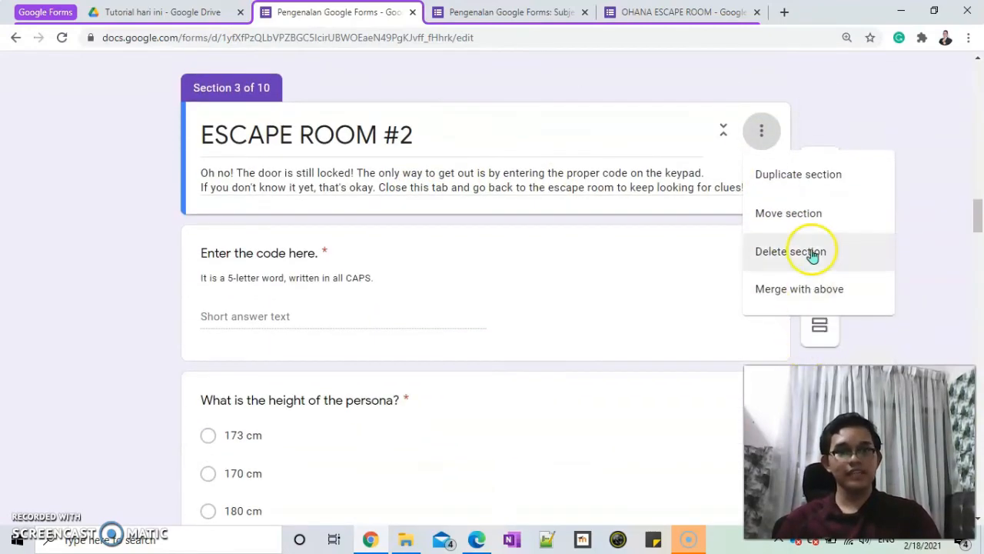
{"action": "left_click", "coordinate": [814, 218]}
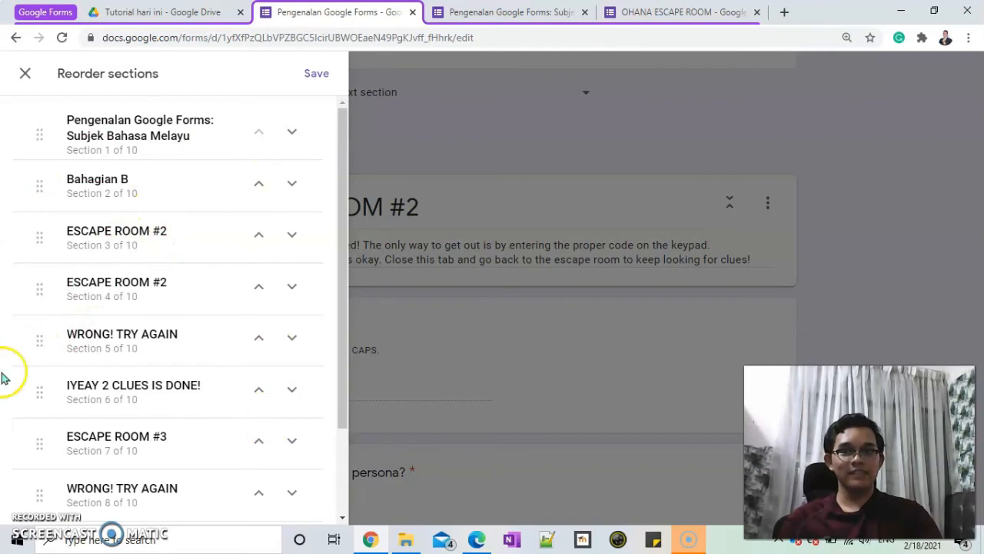
{"action": "mouse_move", "coordinate": [36, 336]}
{"action": "left_mouse_down"}
{"action": "mouse_move", "coordinate": [26, 211]}
{"action": "mouse_move", "coordinate": [38, 352]}
{"action": "left_mouse_up"}
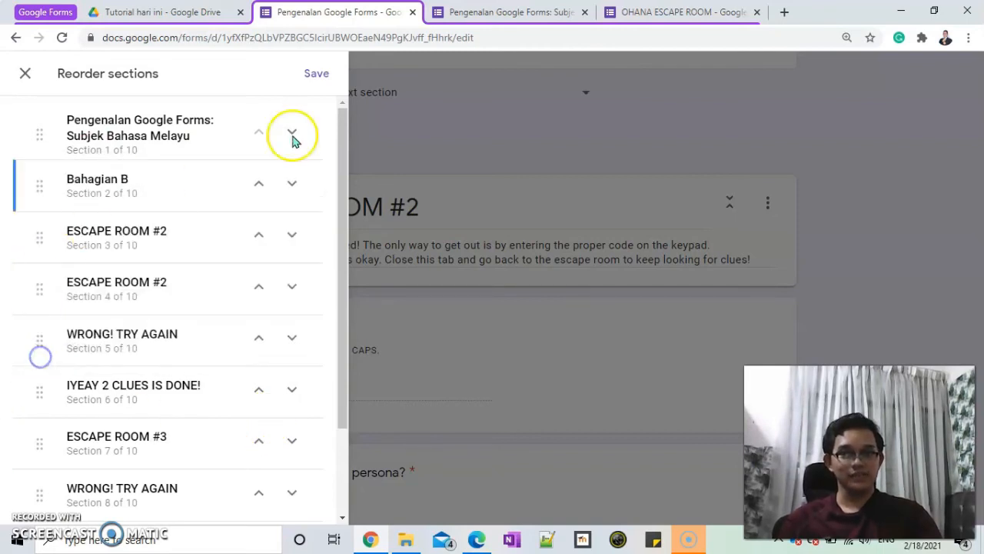
{"action": "left_click", "coordinate": [326, 77]}
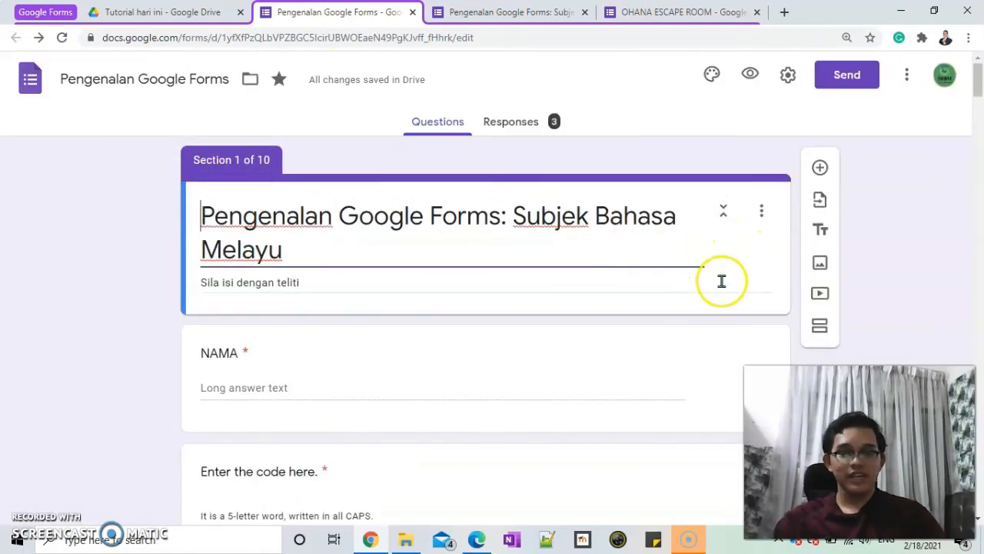
Delete the duplicate ESCAPE ROOM #2 section and confirm removing its questions.
{"action": "scroll", "coordinate": [722, 281], "scroll_direction": "down", "scroll_amount": 12}
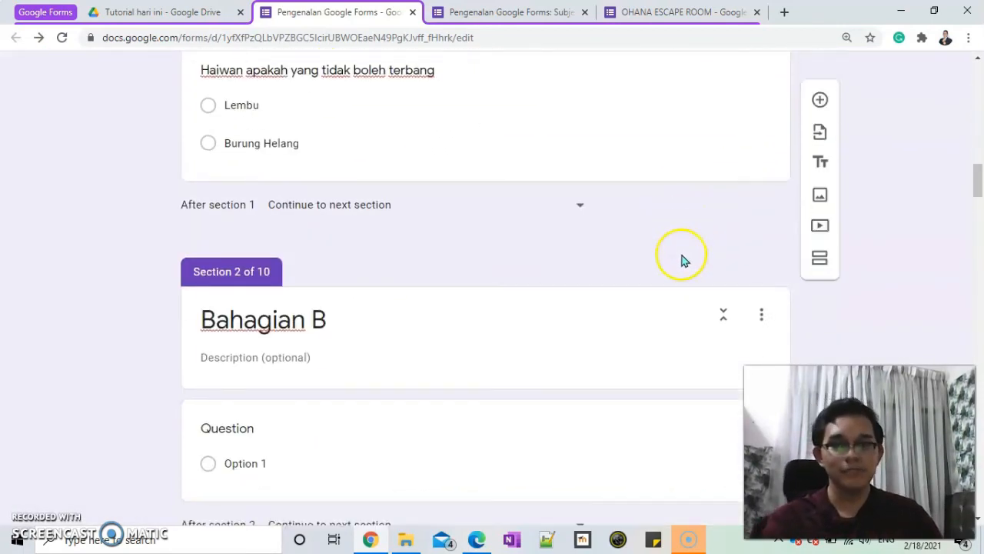
{"action": "scroll", "coordinate": [683, 260], "scroll_direction": "down", "scroll_amount": 3}
{"action": "left_click", "coordinate": [762, 101]}
{"action": "scroll", "coordinate": [725, 222], "scroll_direction": "down", "scroll_amount": 3}
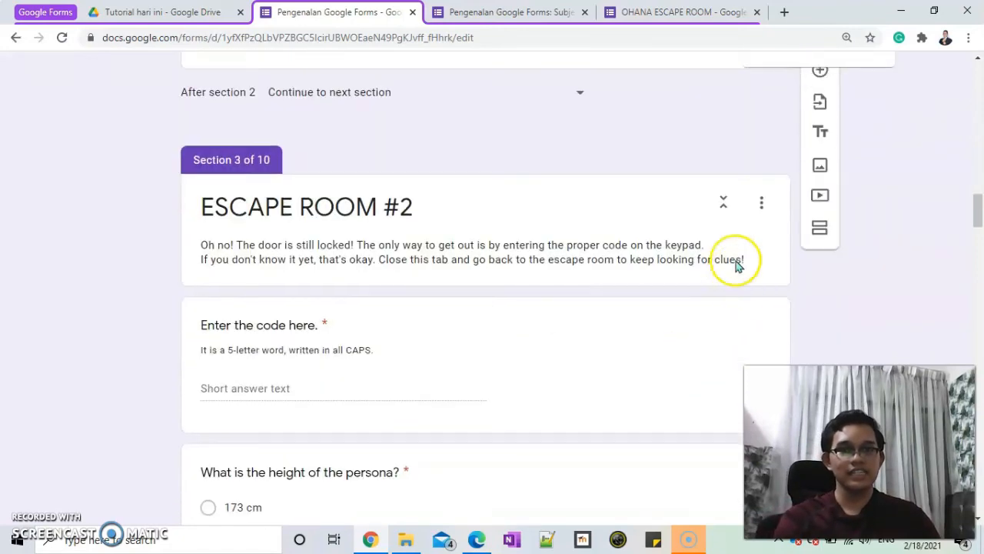
{"action": "left_click", "coordinate": [764, 208]}
{"action": "scroll", "coordinate": [744, 351], "scroll_direction": "down", "scroll_amount": 2}
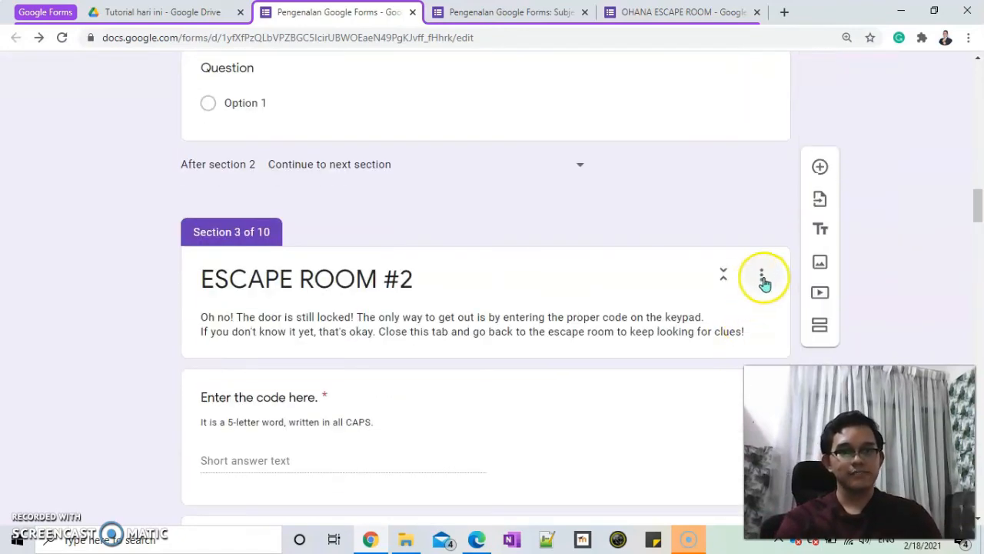
{"action": "left_click", "coordinate": [761, 278]}
{"action": "scroll", "coordinate": [767, 347], "scroll_direction": "down", "scroll_amount": 2}
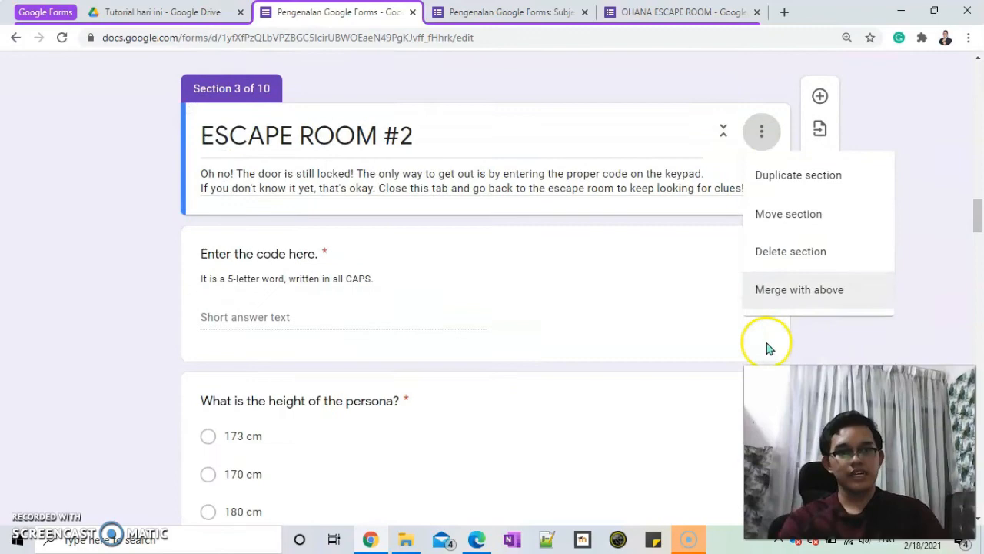
{"action": "left_click", "coordinate": [779, 266]}
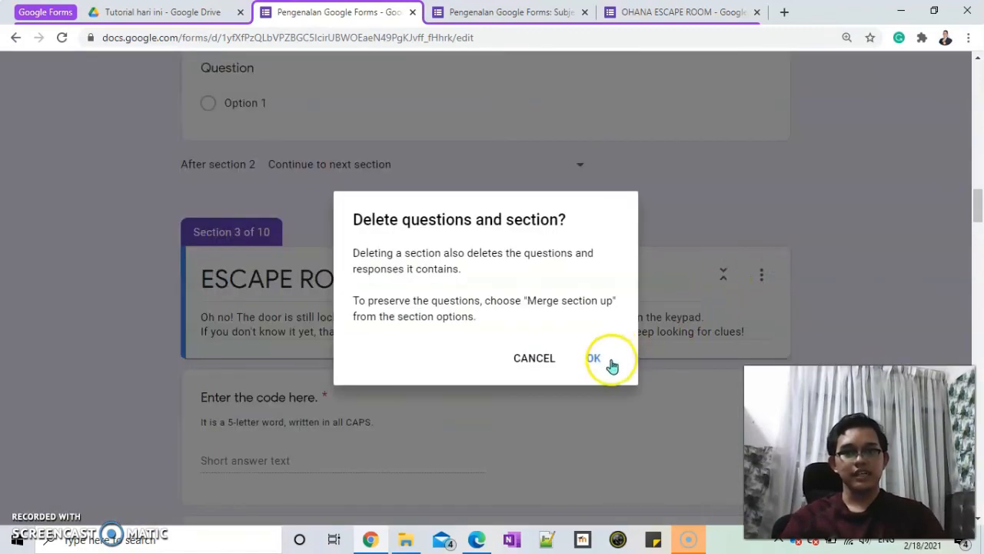
{"action": "left_click", "coordinate": [593, 359]}
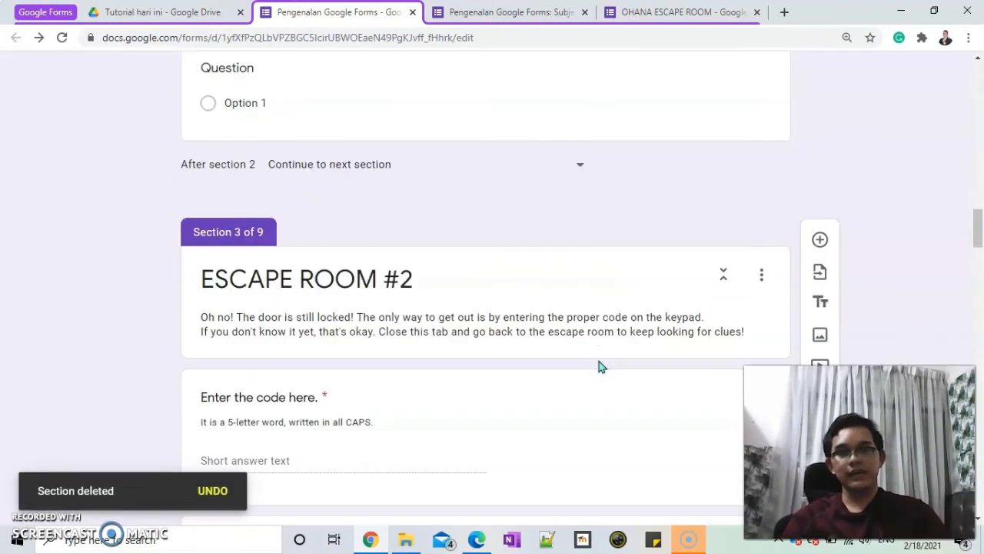
Select the 'Enter the code here.' question for editing.
{"action": "scroll", "coordinate": [514, 345], "scroll_direction": "up", "scroll_amount": 5}
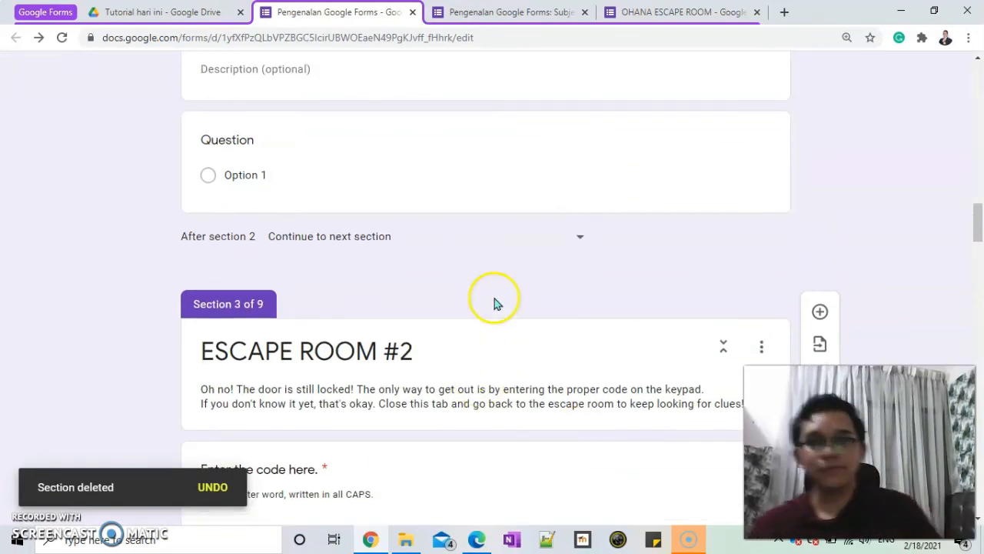
{"action": "scroll", "coordinate": [560, 341], "scroll_direction": "down", "scroll_amount": 3}
{"action": "scroll", "coordinate": [701, 303], "scroll_direction": "down", "scroll_amount": 4}
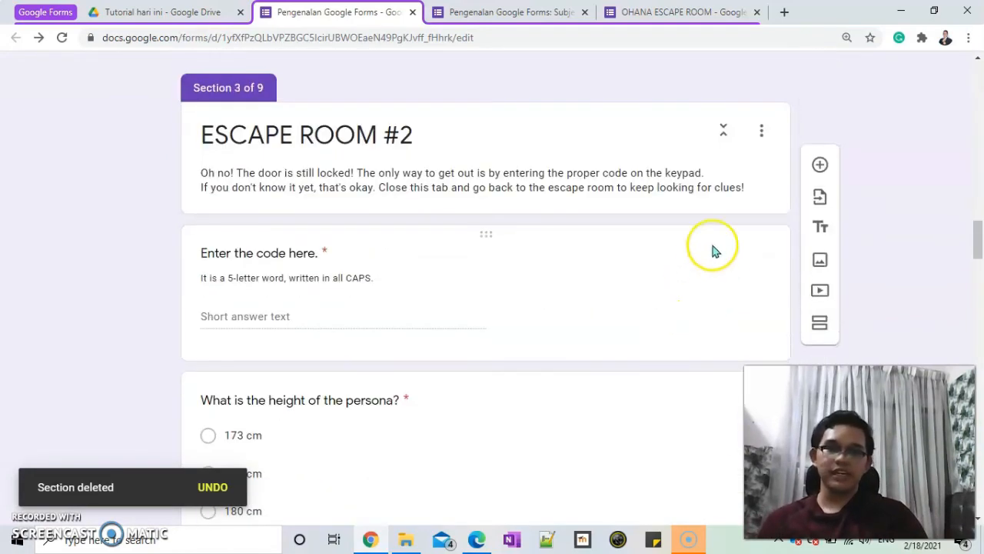
{"action": "left_click", "coordinate": [741, 244]}
{"action": "scroll", "coordinate": [714, 359], "scroll_direction": "down", "scroll_amount": 2}
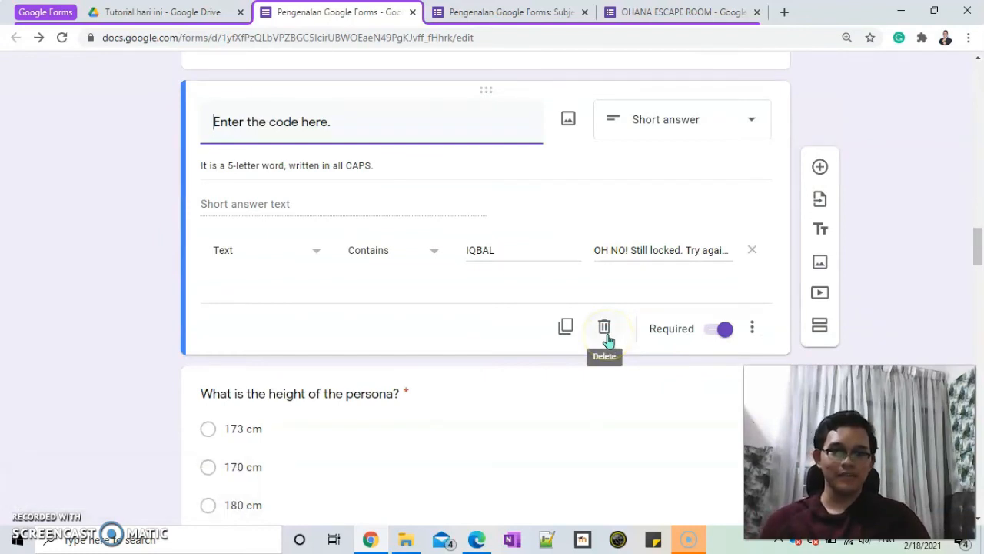
Delete the 'Enter the code here.' question, then undo to restore it.
{"action": "left_click", "coordinate": [606, 338]}
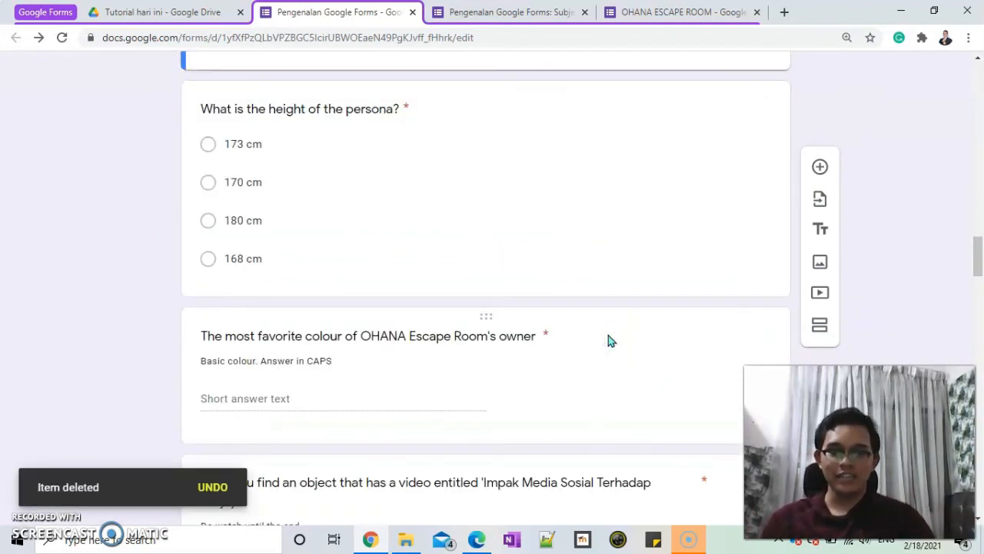
{"action": "left_click", "coordinate": [212, 489]}
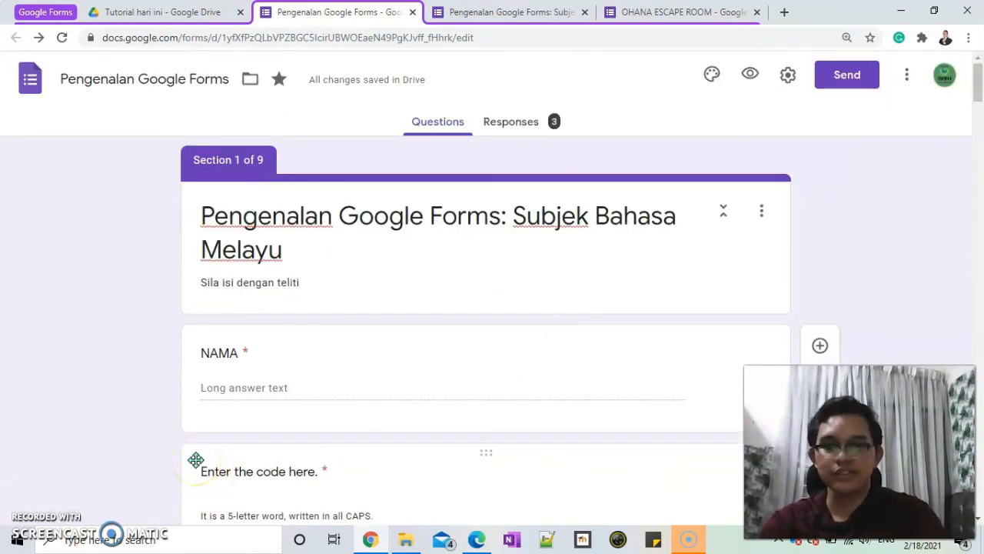
{"action": "scroll", "coordinate": [608, 380], "scroll_direction": "down", "scroll_amount": 15}
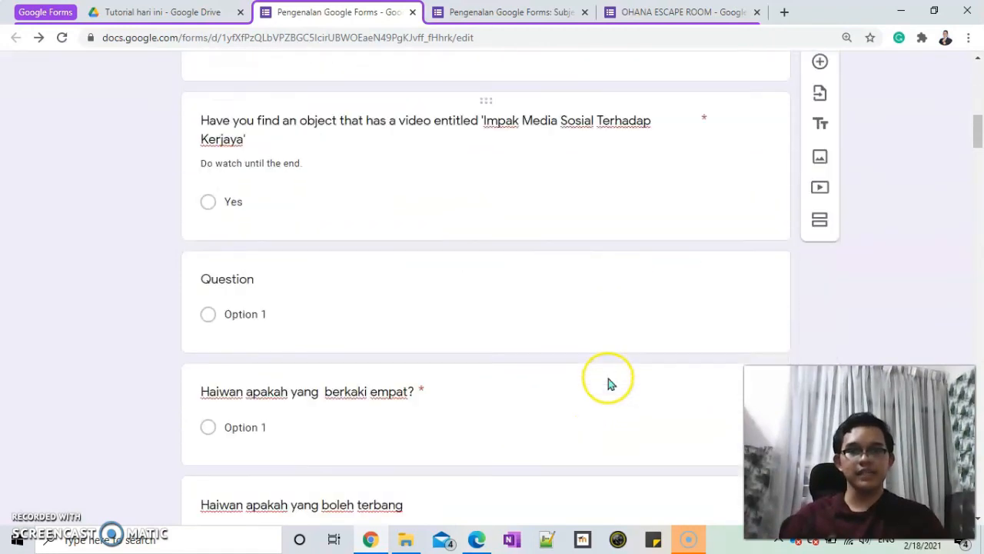
{"action": "scroll", "coordinate": [613, 377], "scroll_direction": "down", "scroll_amount": 4}
{"action": "scroll", "coordinate": [615, 369], "scroll_direction": "up", "scroll_amount": 5}
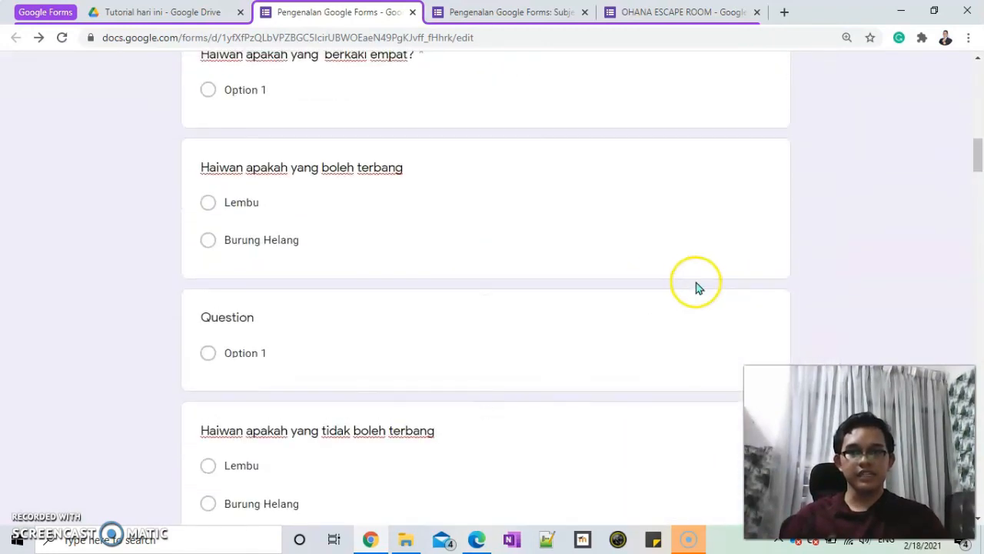
Remove the blank Question card below the 'boleh terbang' question.
{"action": "left_click", "coordinate": [728, 326]}
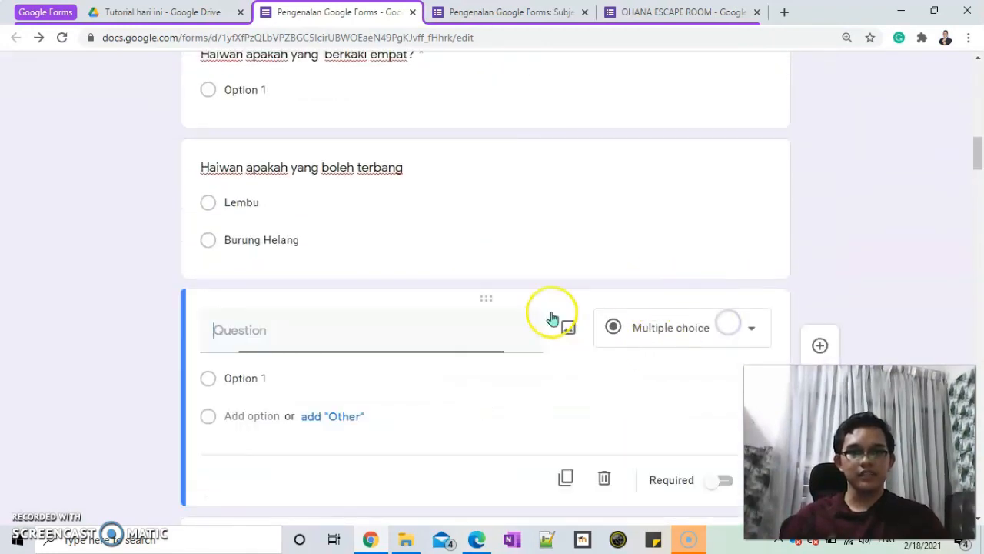
{"action": "left_click", "coordinate": [602, 478]}
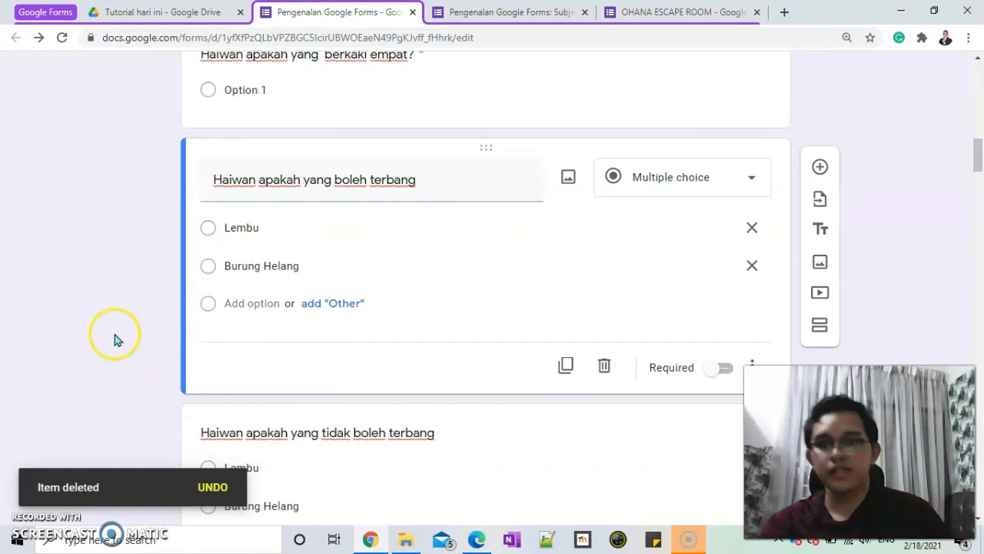
{"action": "scroll", "coordinate": [242, 274], "scroll_direction": "up", "scroll_amount": 3}
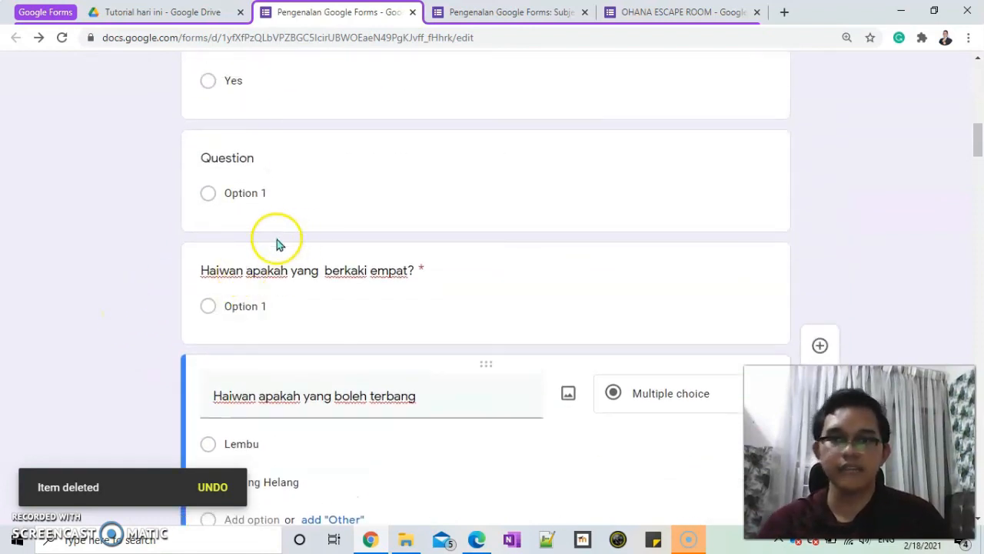
{"action": "scroll", "coordinate": [313, 239], "scroll_direction": "up", "scroll_amount": 1}
{"action": "left_click", "coordinate": [313, 237]}
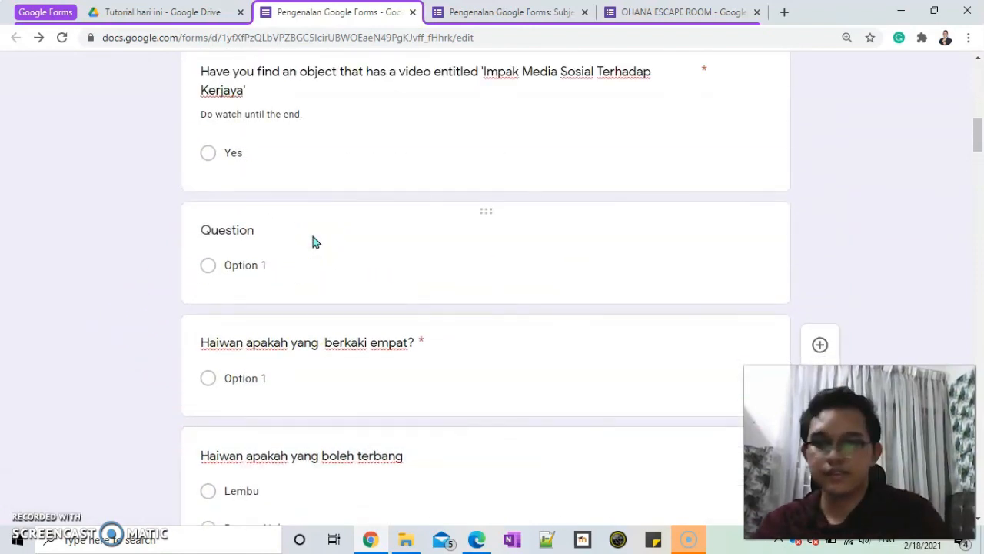
{"action": "scroll", "coordinate": [351, 241], "scroll_direction": "down", "scroll_amount": 1}
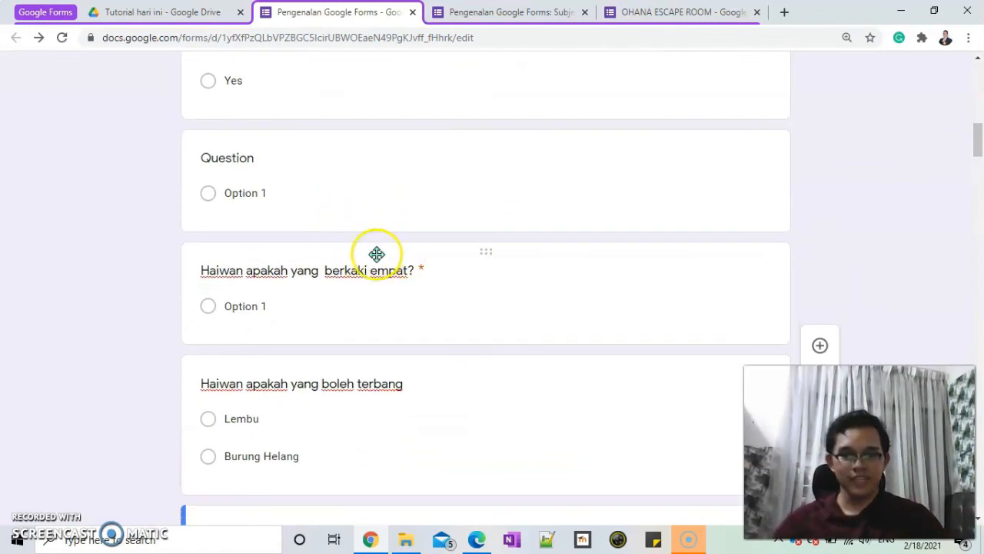
{"action": "scroll", "coordinate": [429, 224], "scroll_direction": "down", "scroll_amount": 5}
{"action": "scroll", "coordinate": [432, 221], "scroll_direction": "down", "scroll_amount": 9}
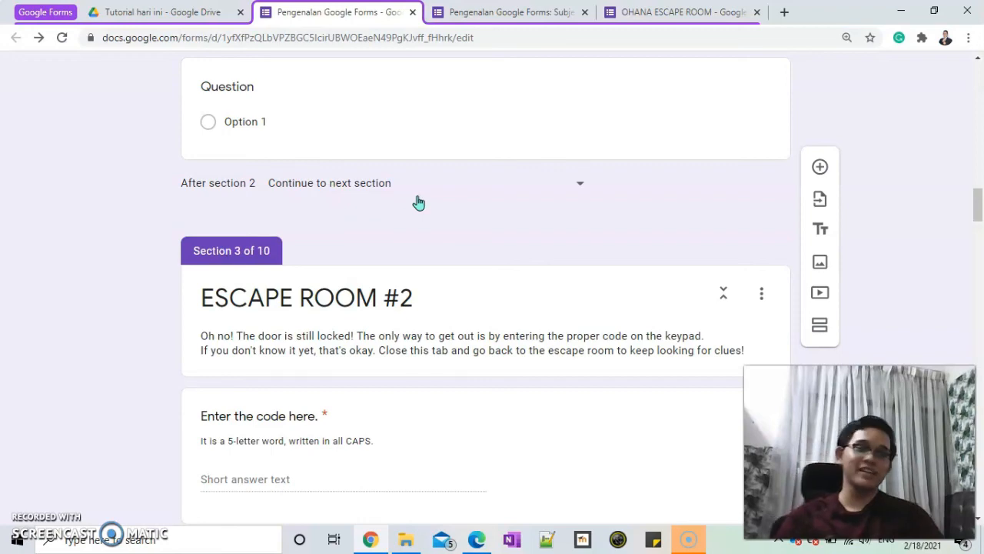
{"action": "scroll", "coordinate": [430, 228], "scroll_direction": "down", "scroll_amount": 13}
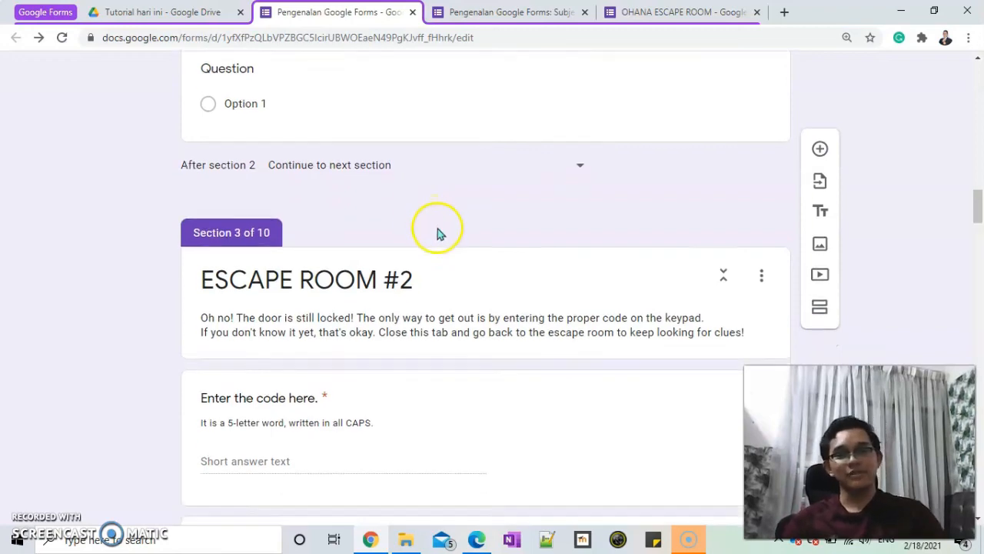
{"action": "scroll", "coordinate": [430, 228], "scroll_direction": "down", "scroll_amount": 5}
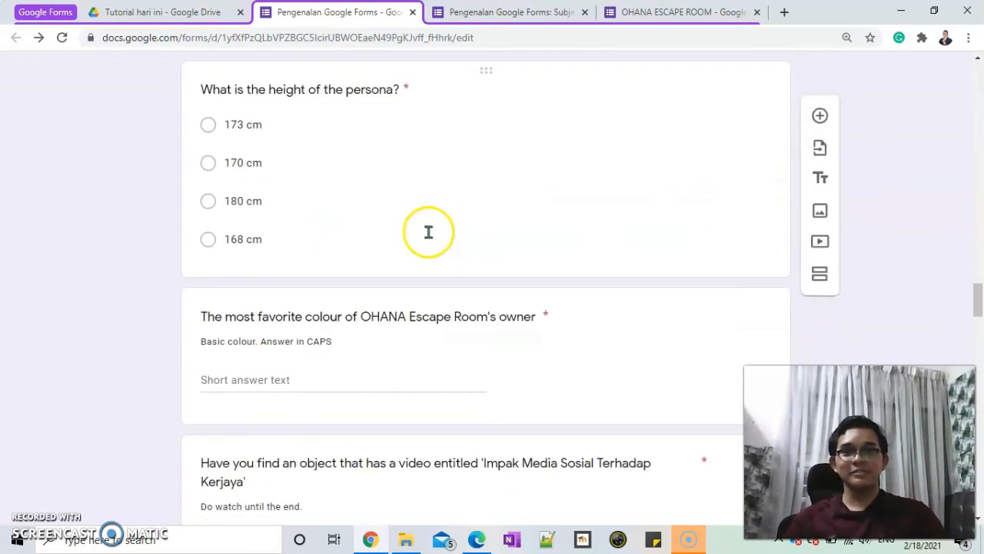